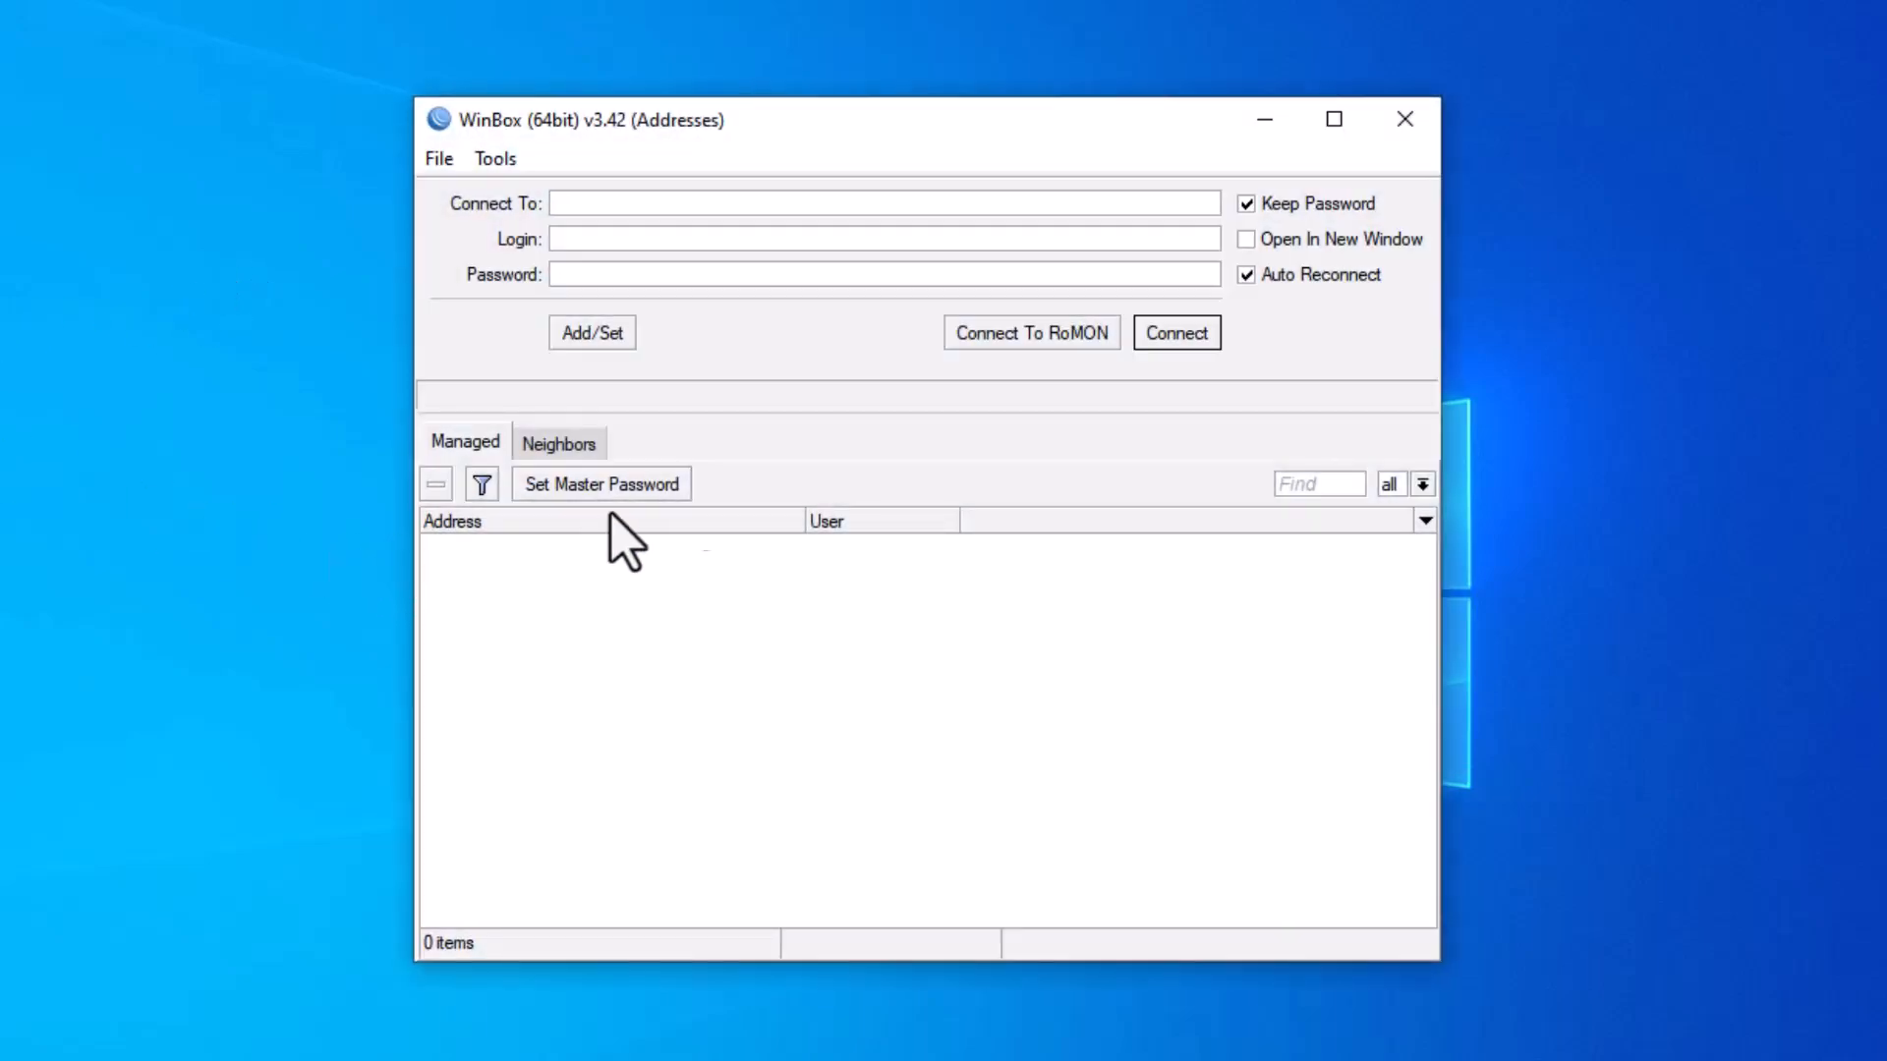
Log in to the discovered RB750r2 router by its MAC address as admin with the account password.
{"action": "left_click", "coordinate": [587, 446]}
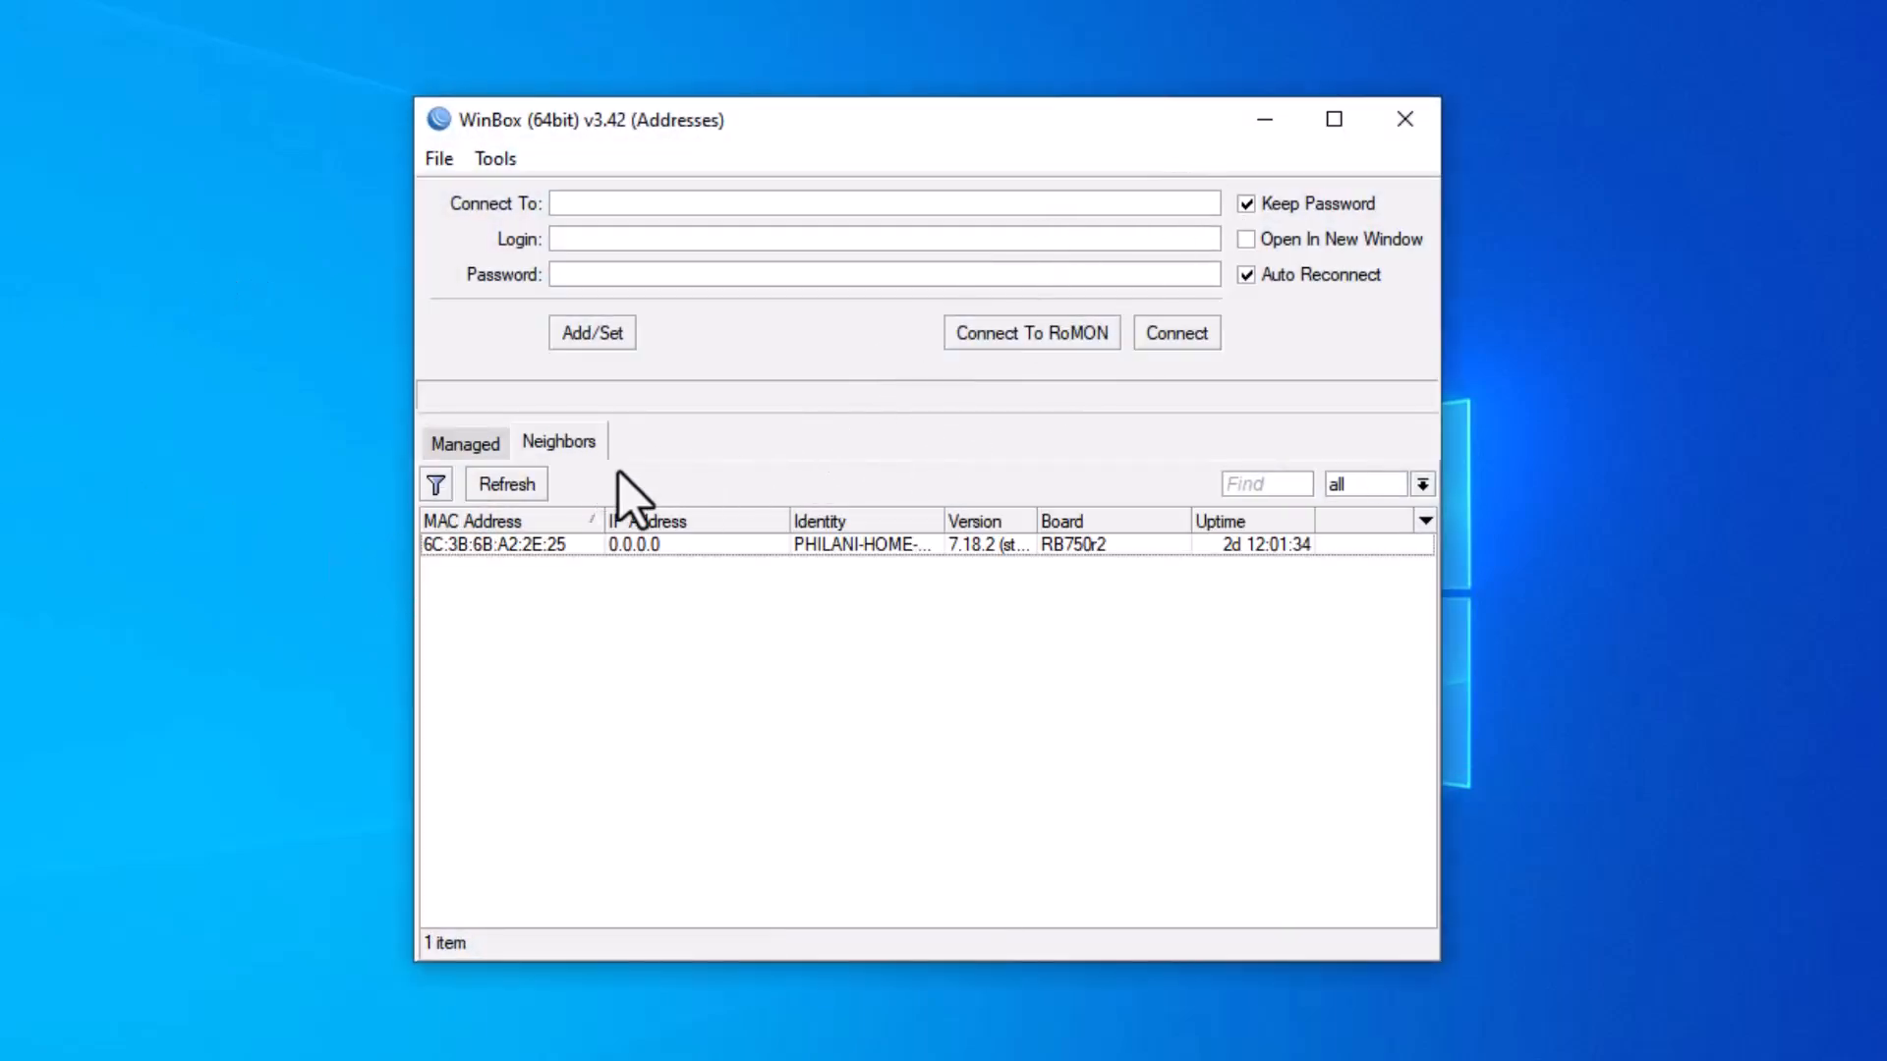
{"action": "left_click", "coordinate": [539, 544]}
{"action": "type", "text": "admin"}
{"action": "key", "text": "Tab"}
{"action": "type", "text": "*************"}
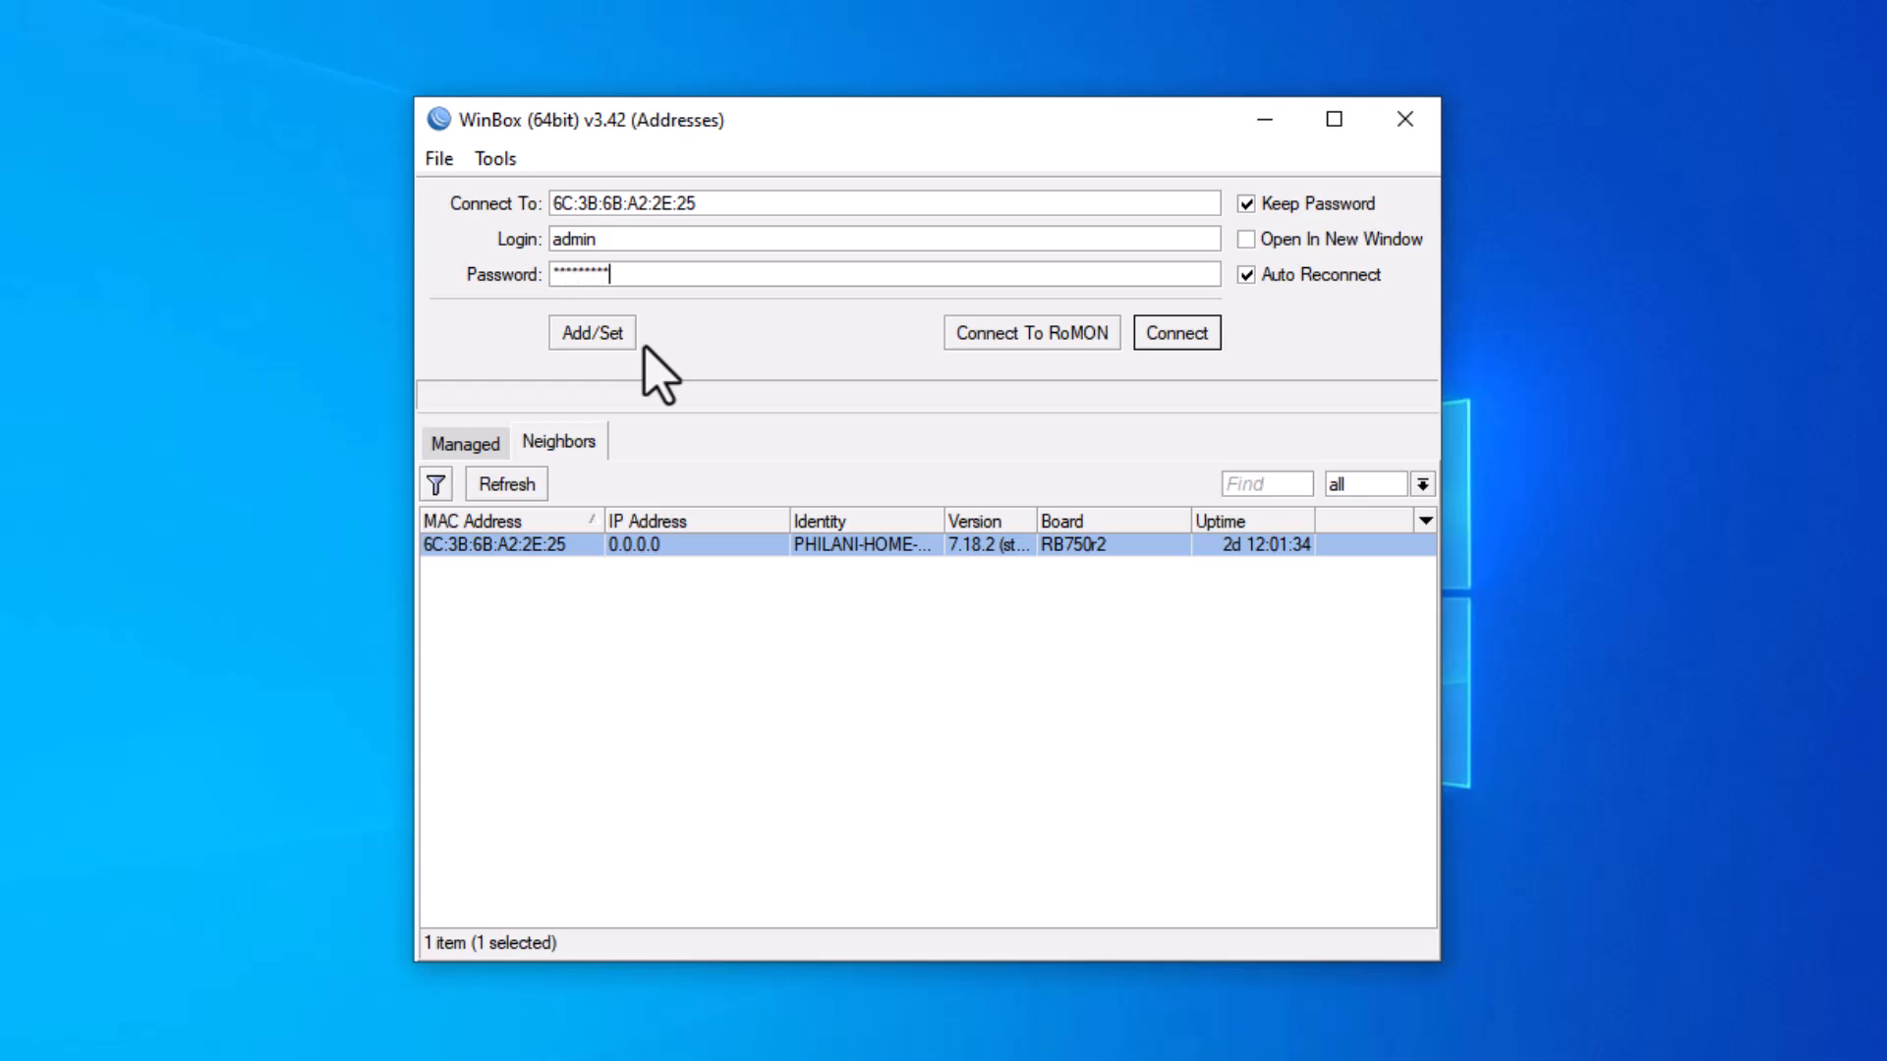
{"action": "type", "text": "*"}
{"action": "left_click", "coordinate": [1188, 336]}
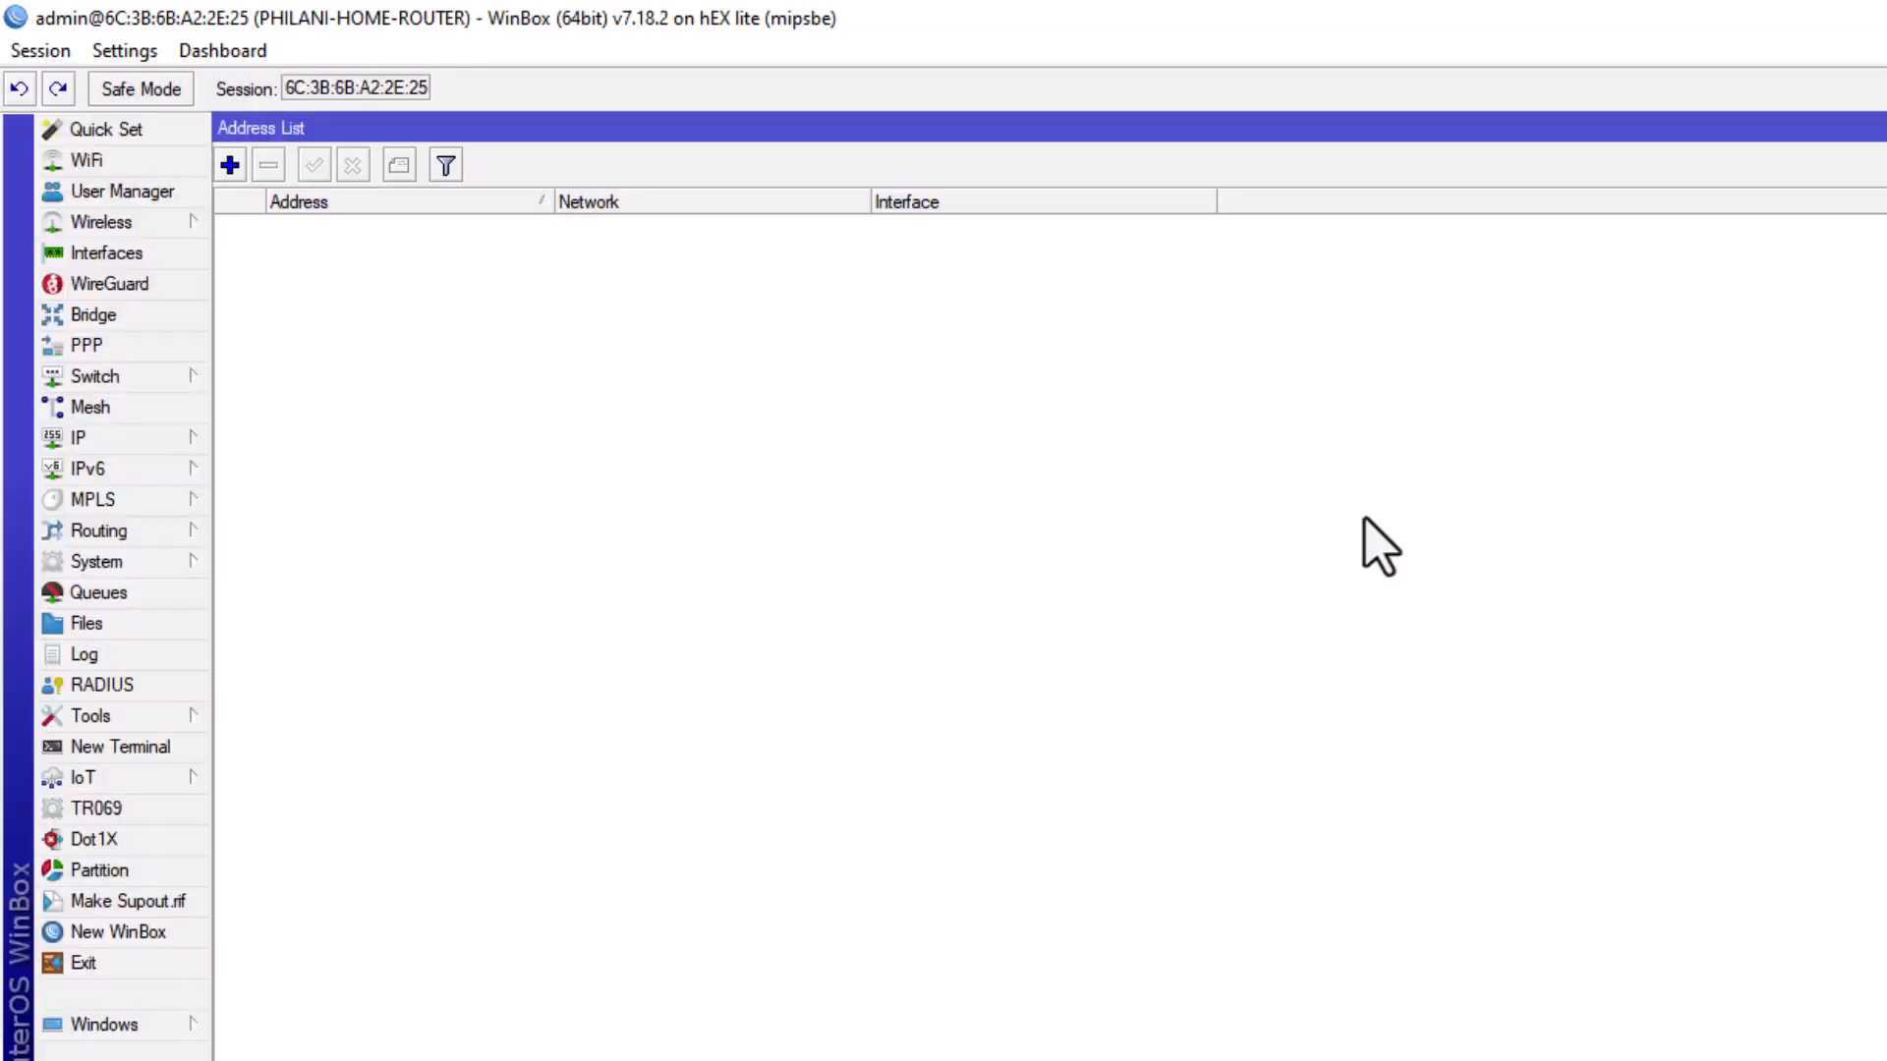
Add a new bridge named LAN-BRIDGE in the Bridge window.
{"action": "left_click", "coordinate": [106, 257]}
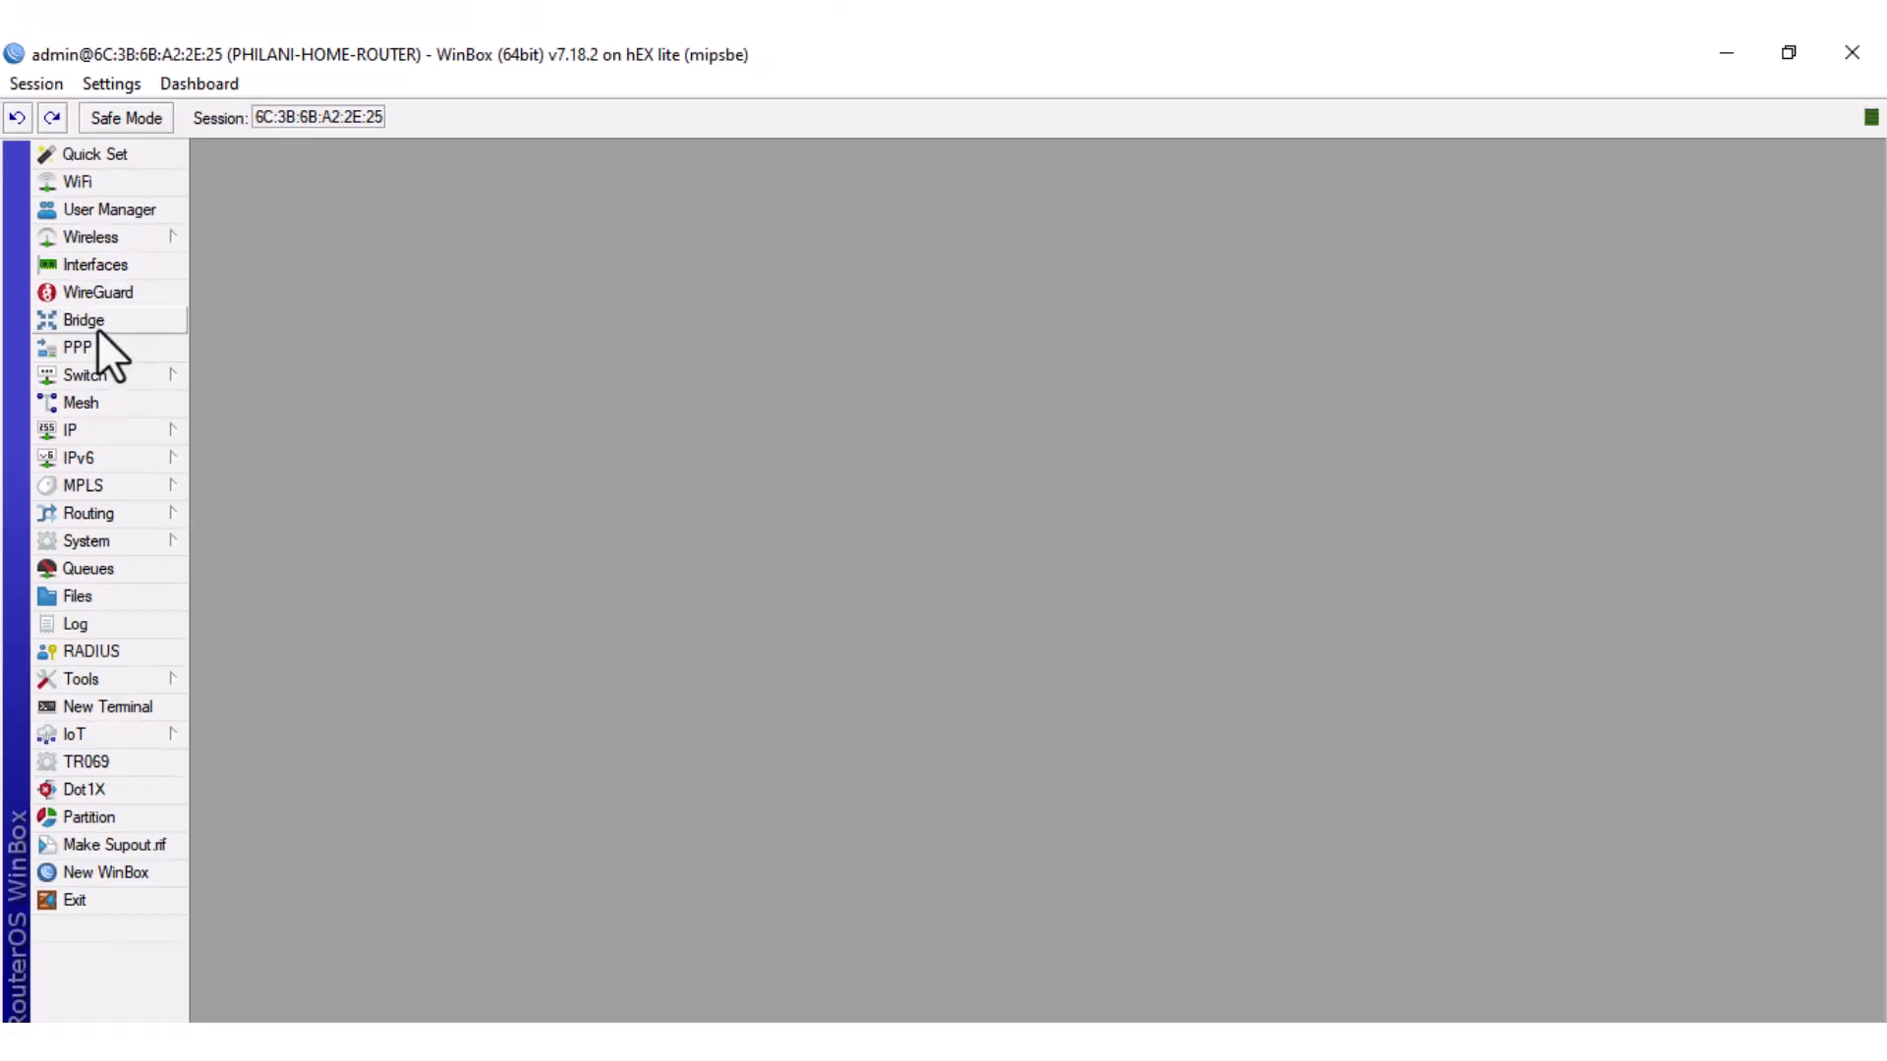
{"action": "left_click", "coordinate": [98, 321]}
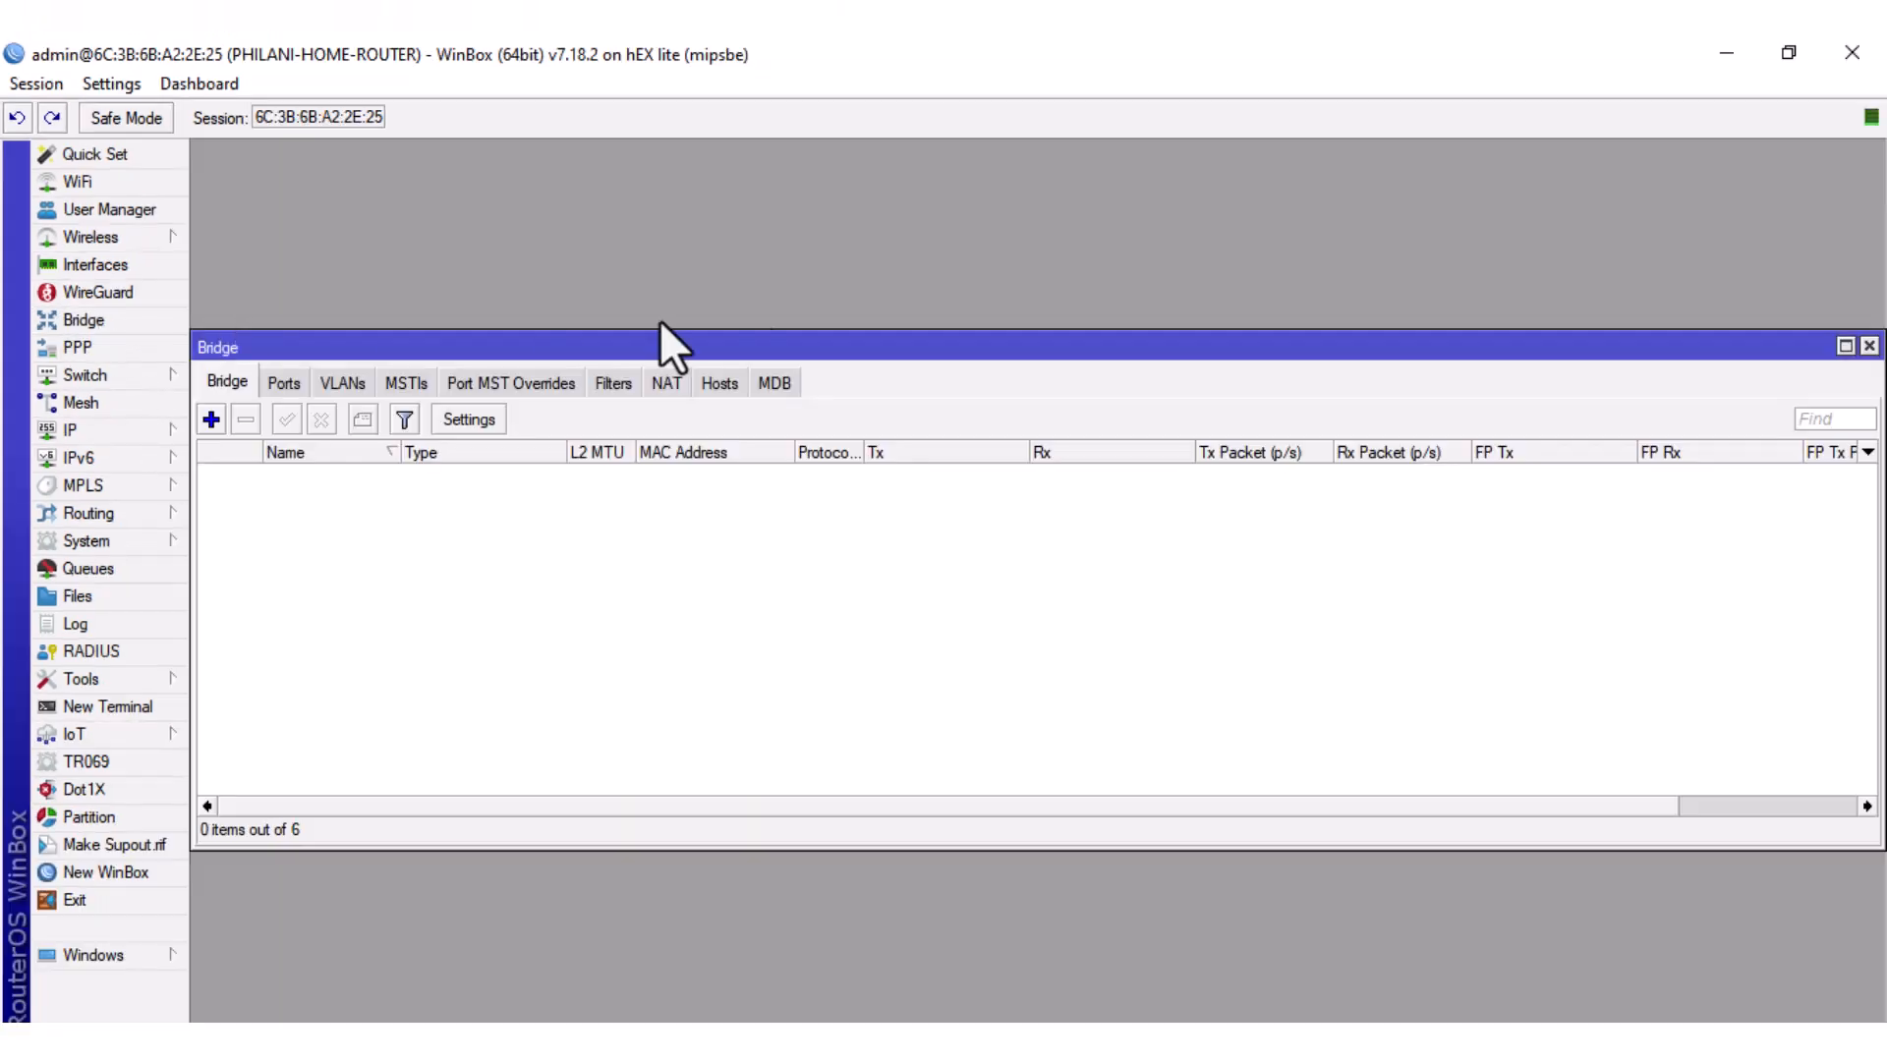
{"action": "left_click", "coordinate": [1845, 346]}
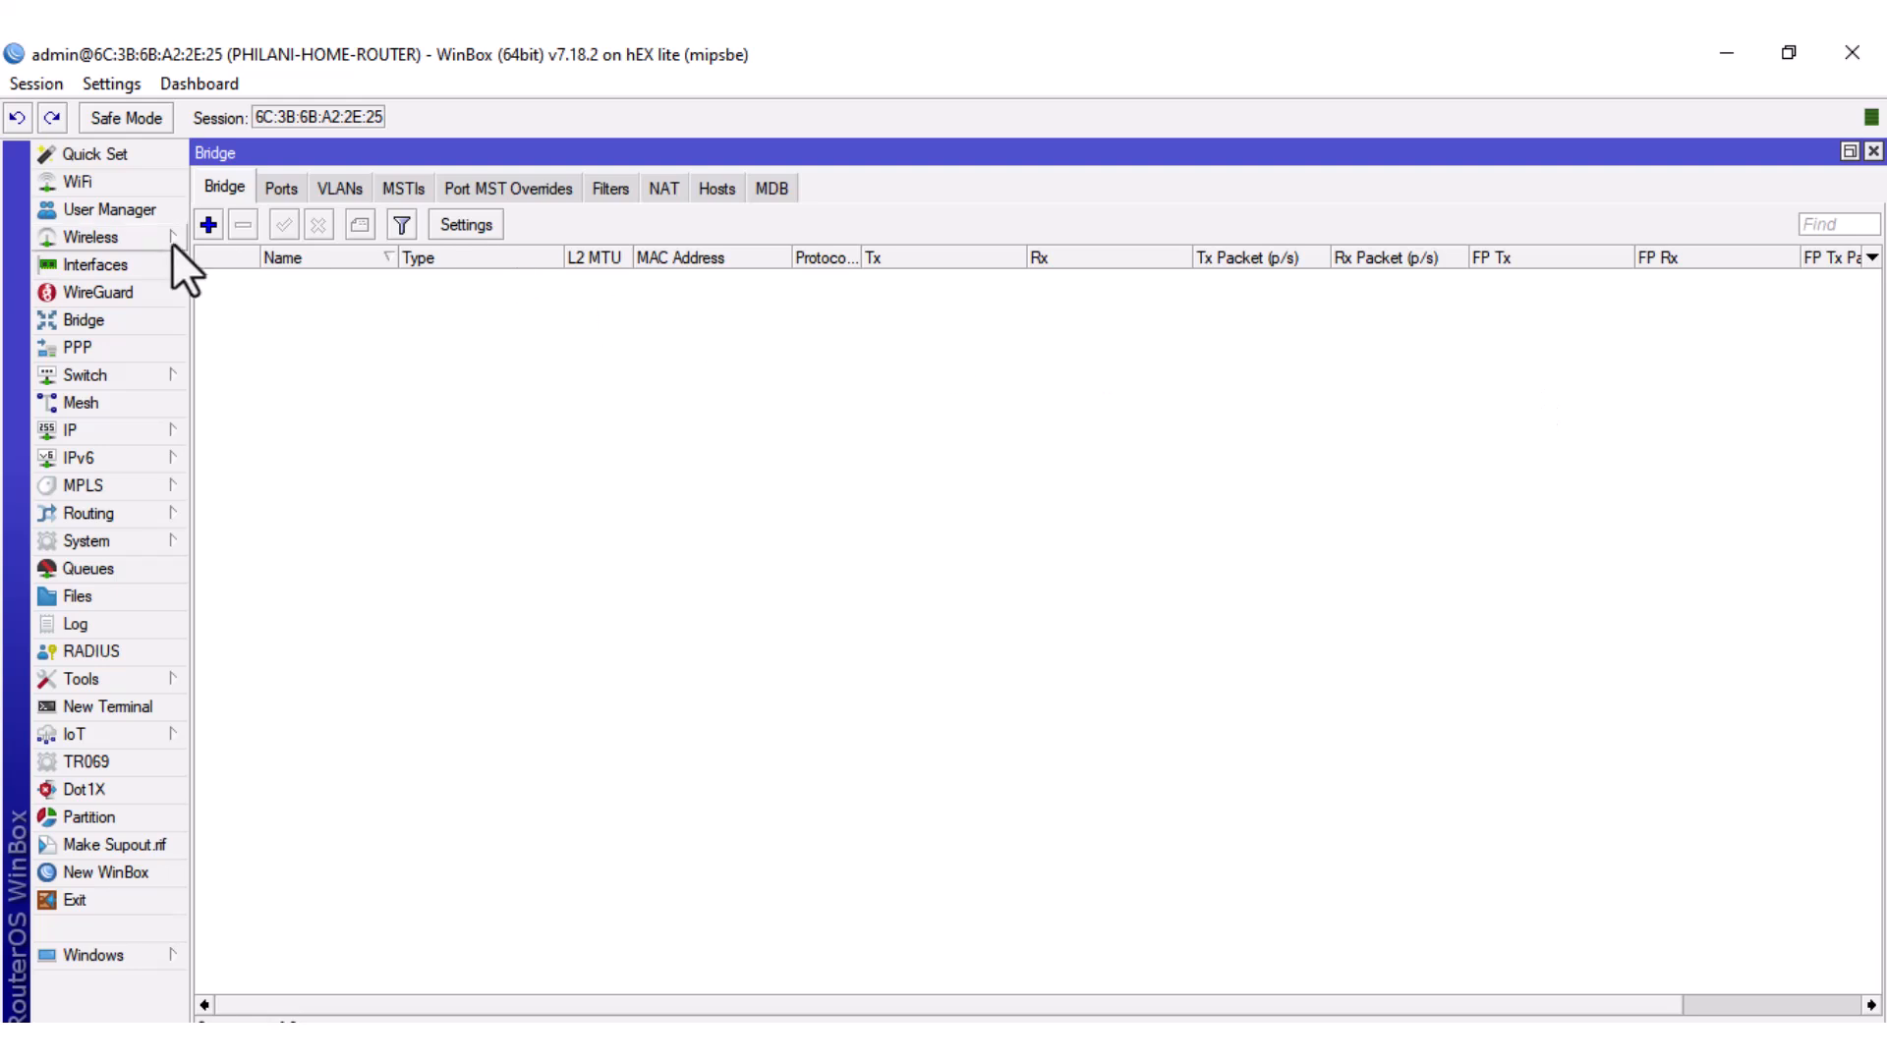
{"action": "left_click", "coordinate": [208, 224]}
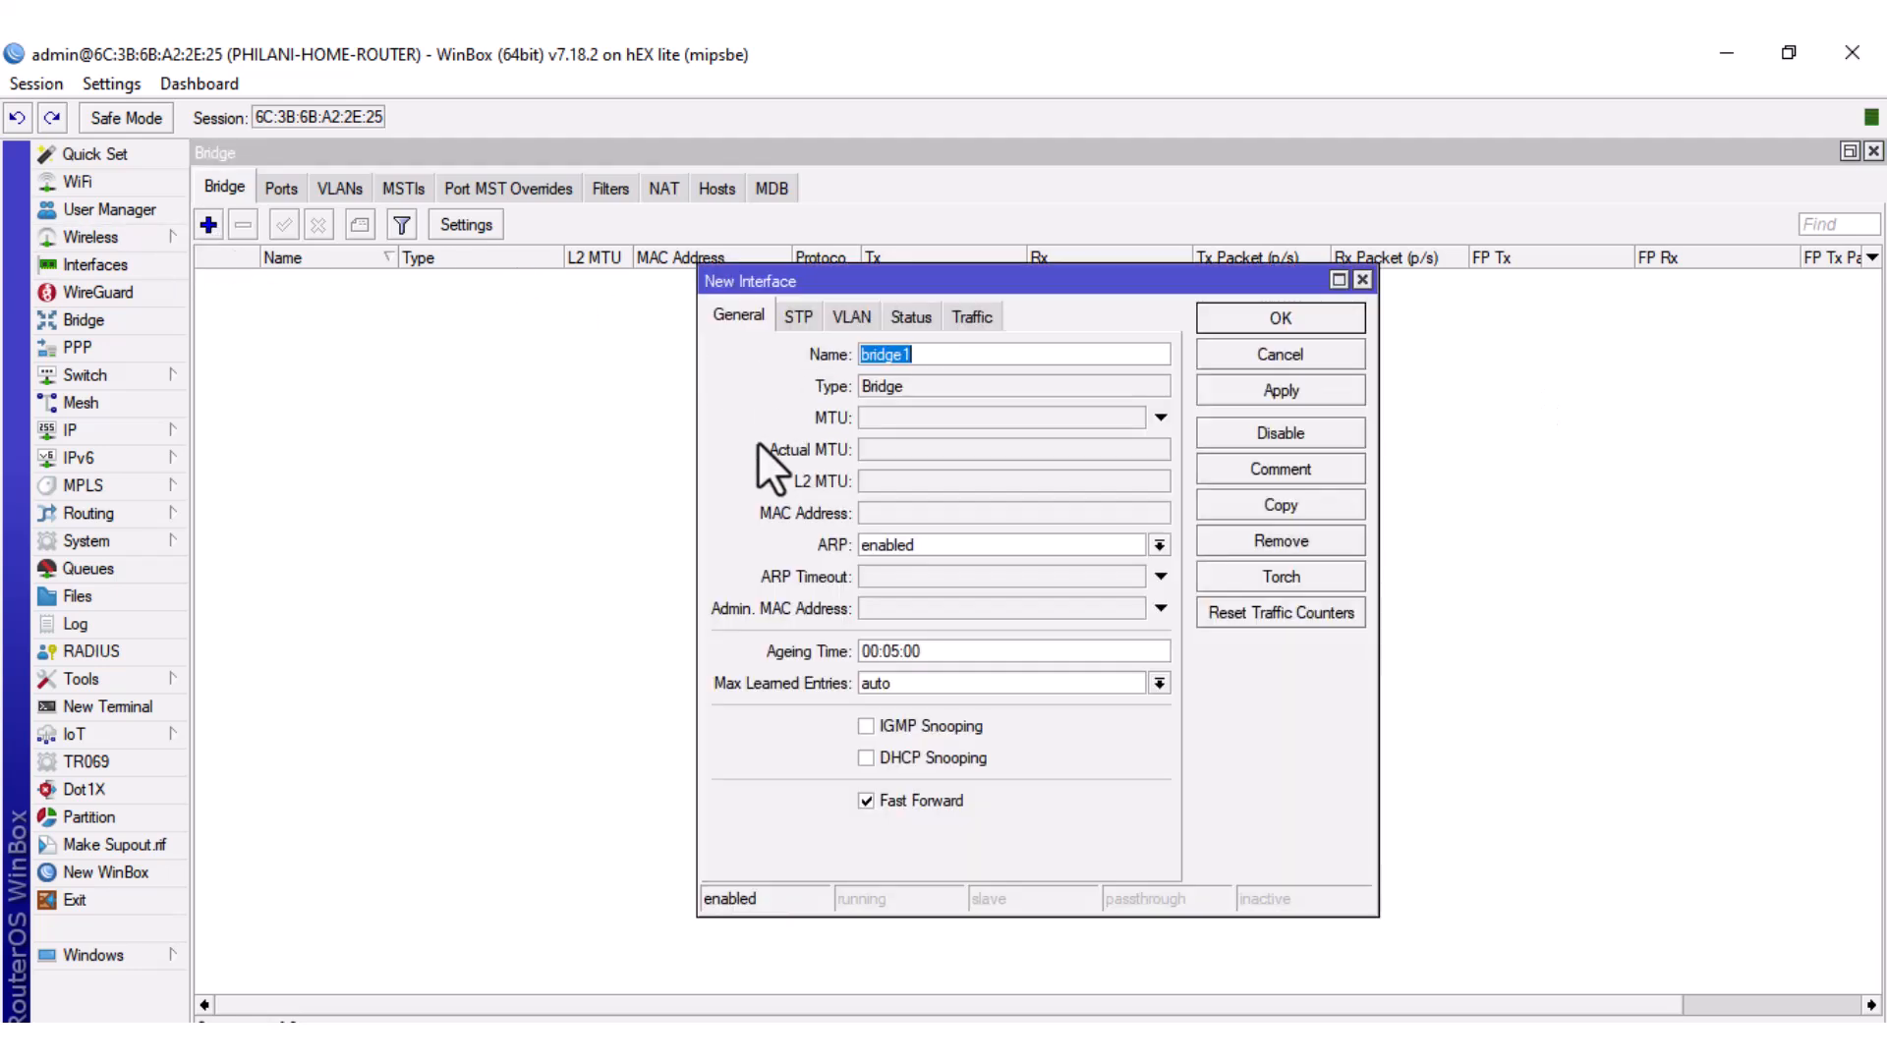
{"action": "type", "text": "LAN-BRIDGE"}
{"action": "left_click", "coordinate": [1299, 393]}
{"action": "left_click", "coordinate": [1280, 318]}
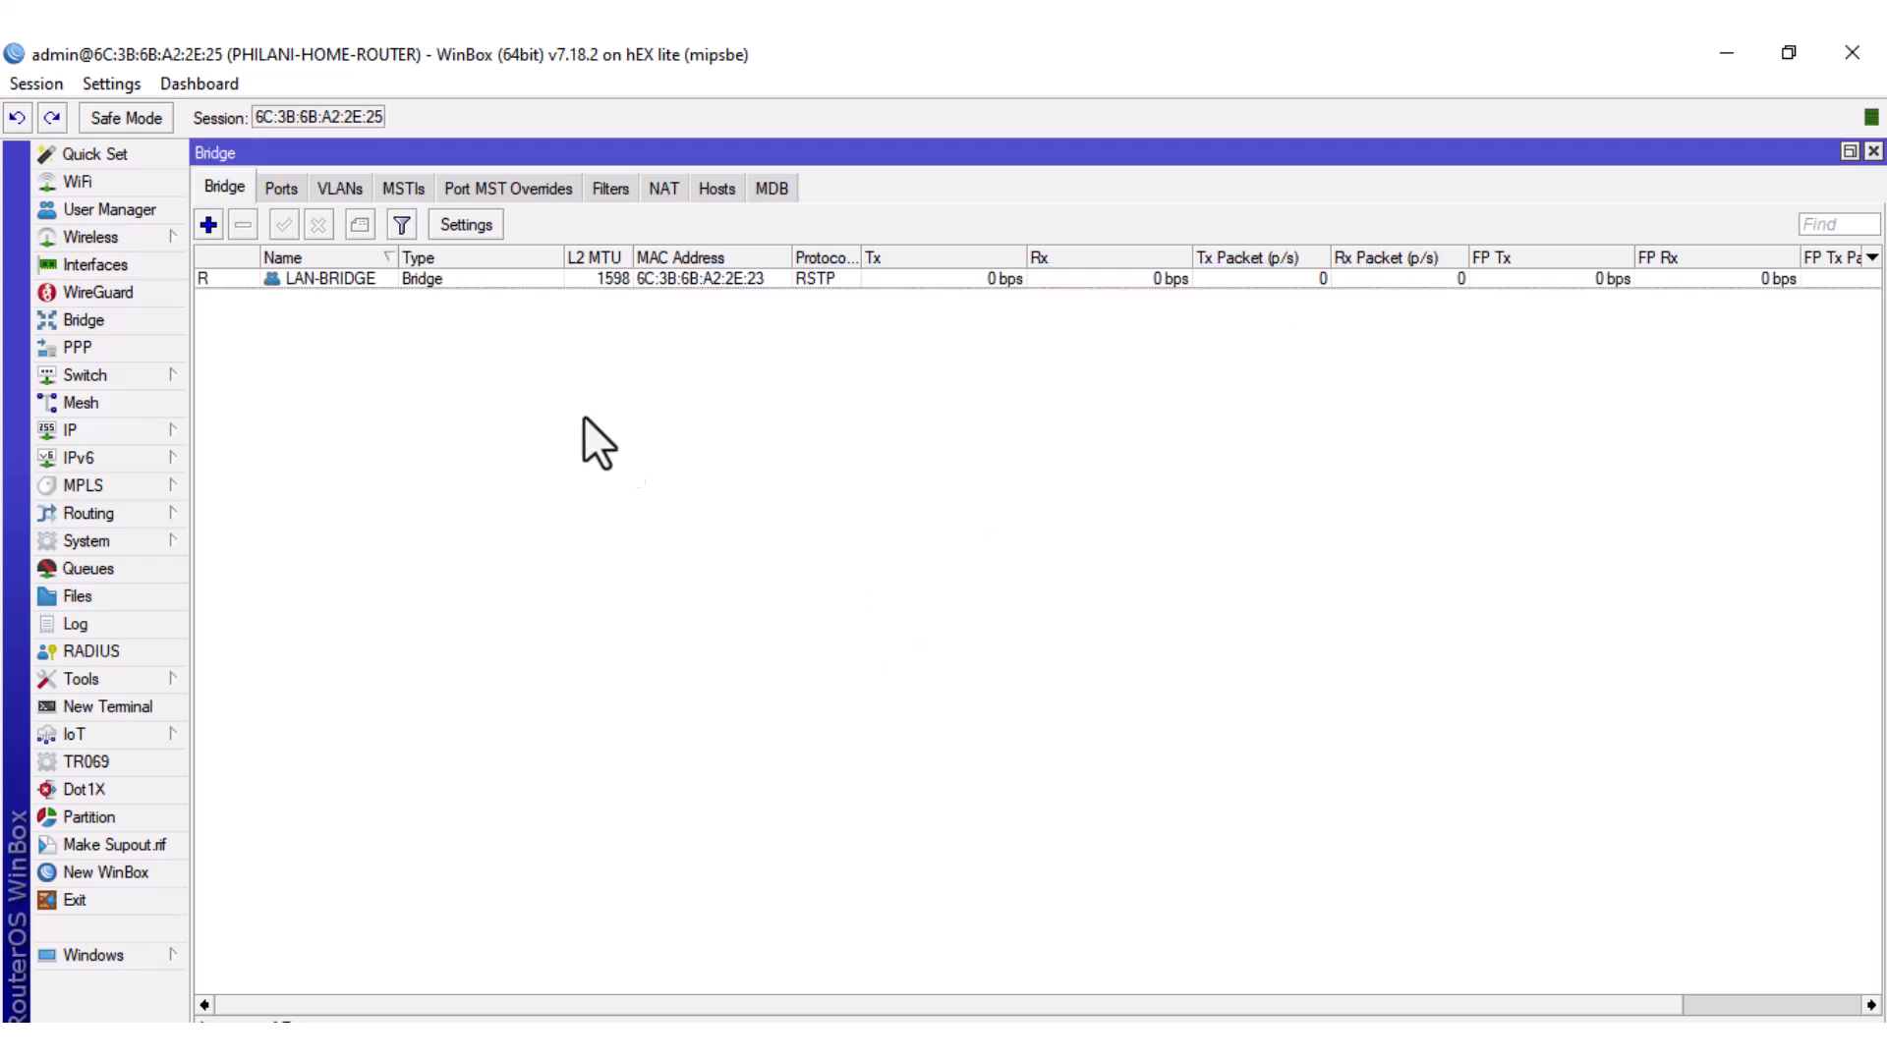
{"action": "left_click", "coordinate": [281, 190]}
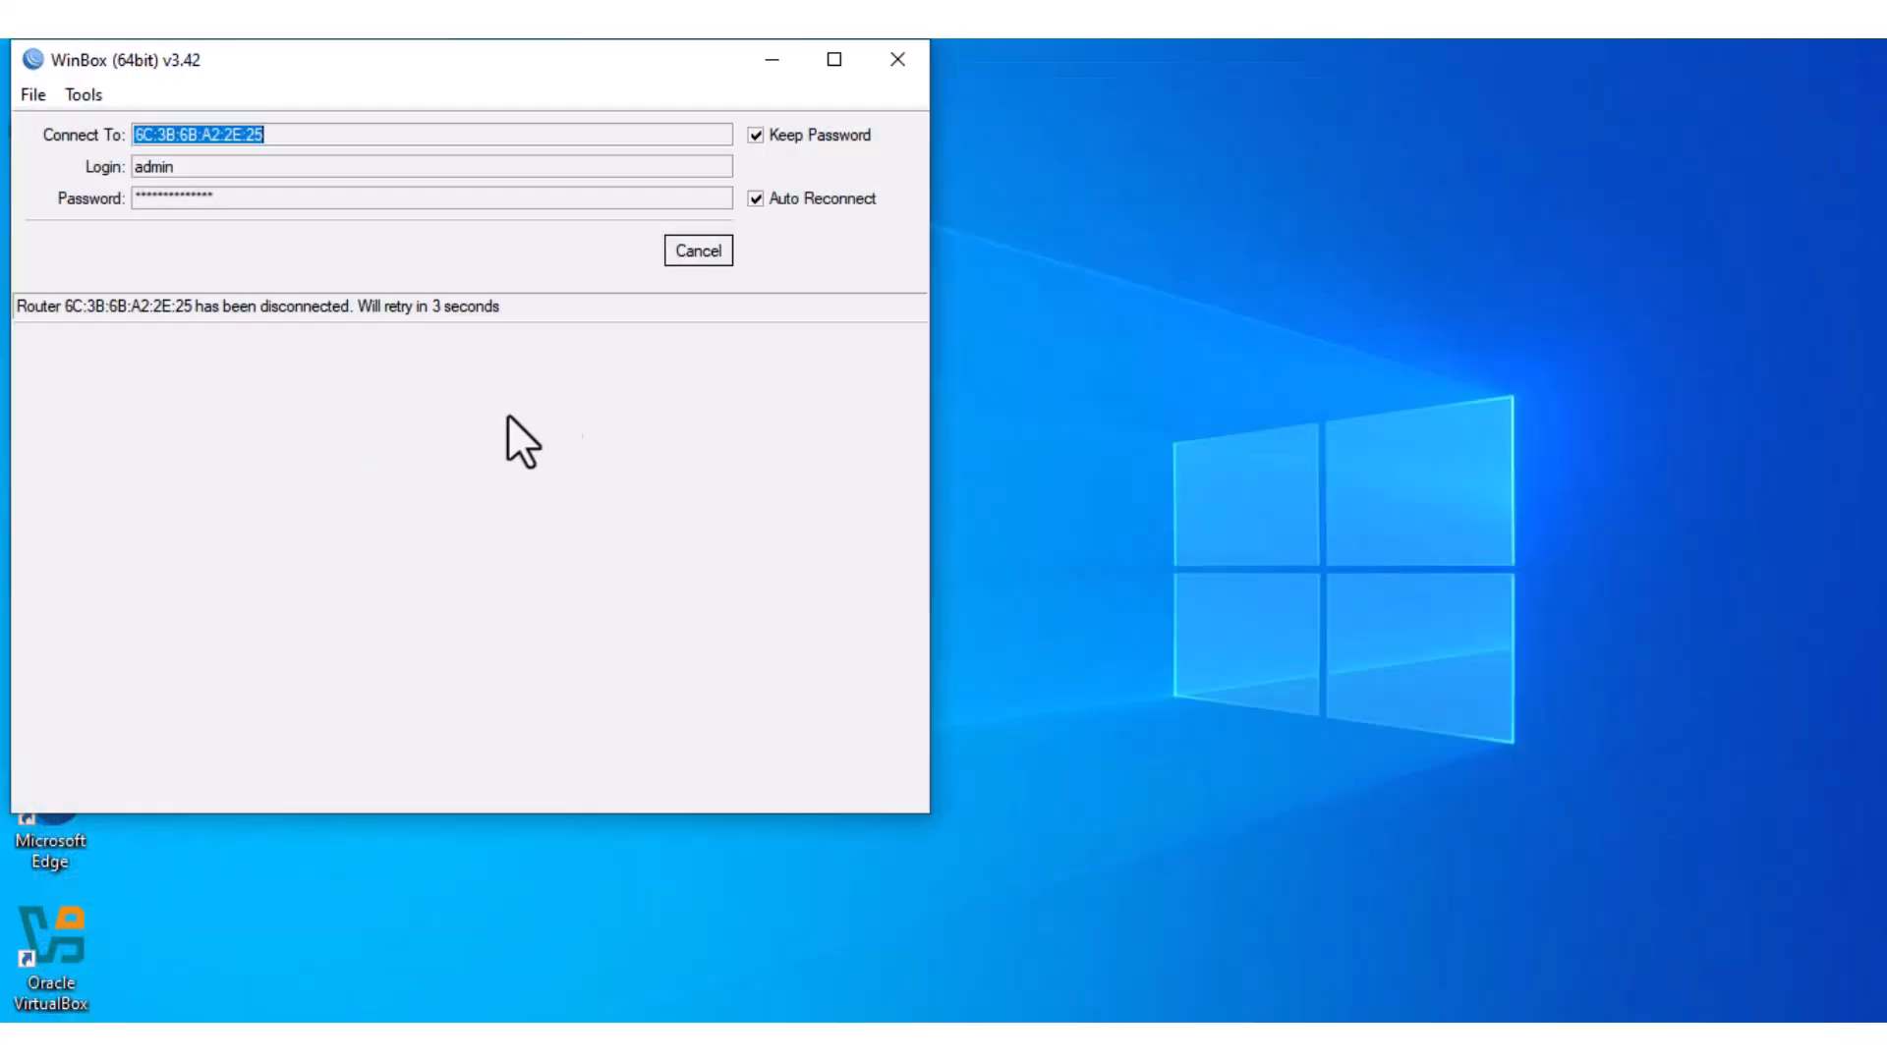
Reconnect and remove ether1 from LAN-BRIDGE's ports, leaving ether2–ether5 bridged.
{"action": "left_click", "coordinate": [698, 250]}
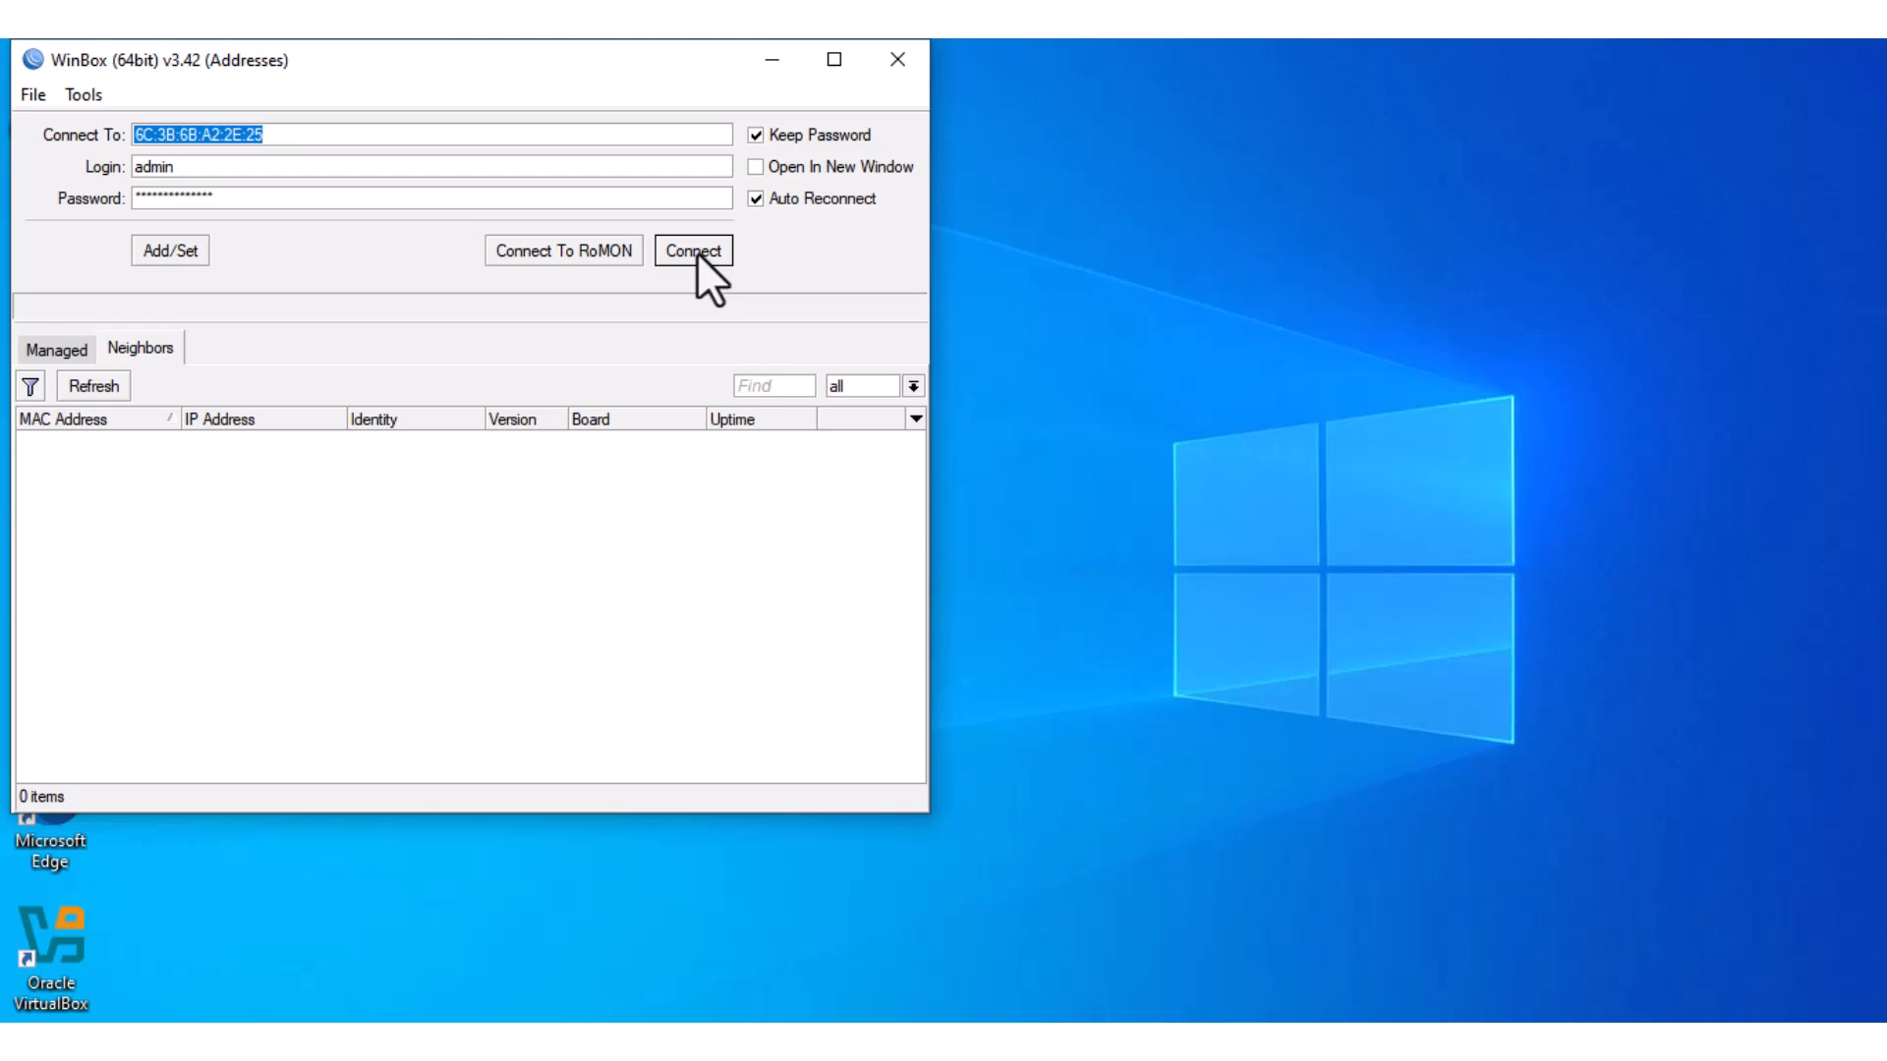
{"action": "left_click", "coordinate": [697, 254]}
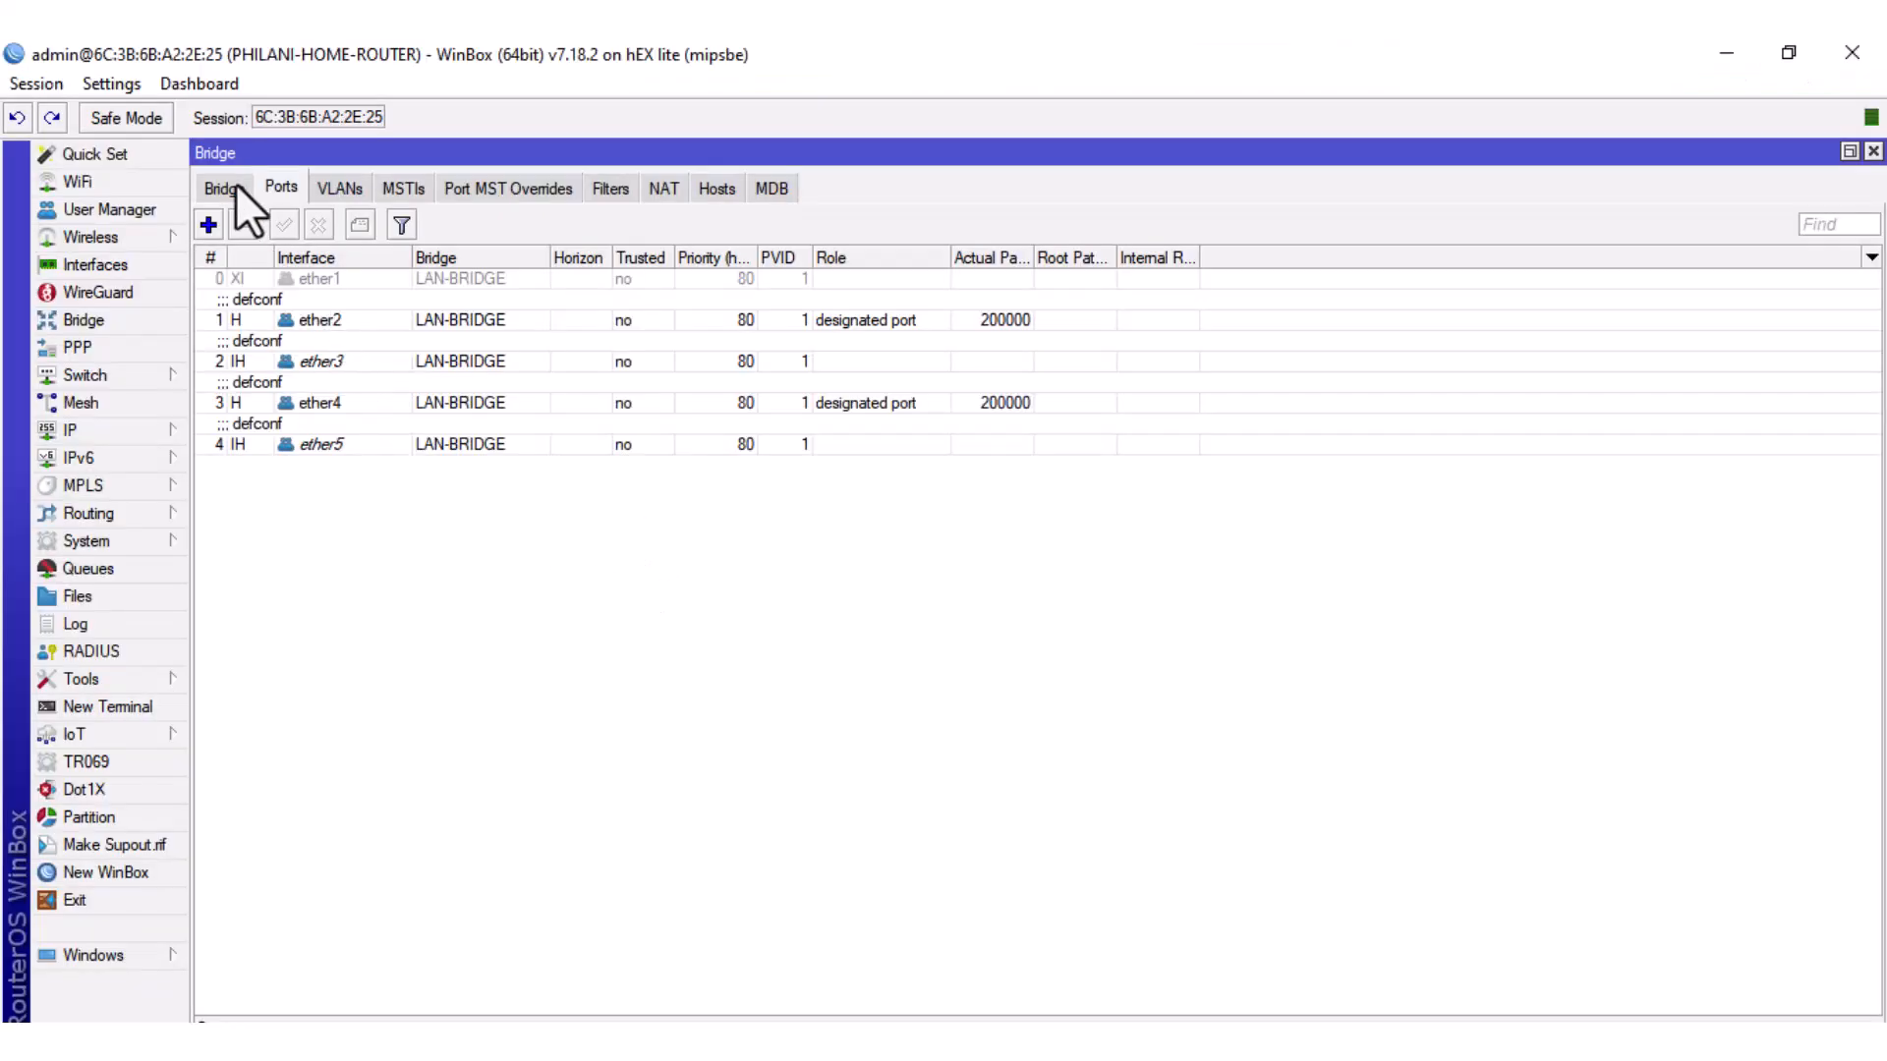
{"action": "left_click", "coordinate": [228, 183]}
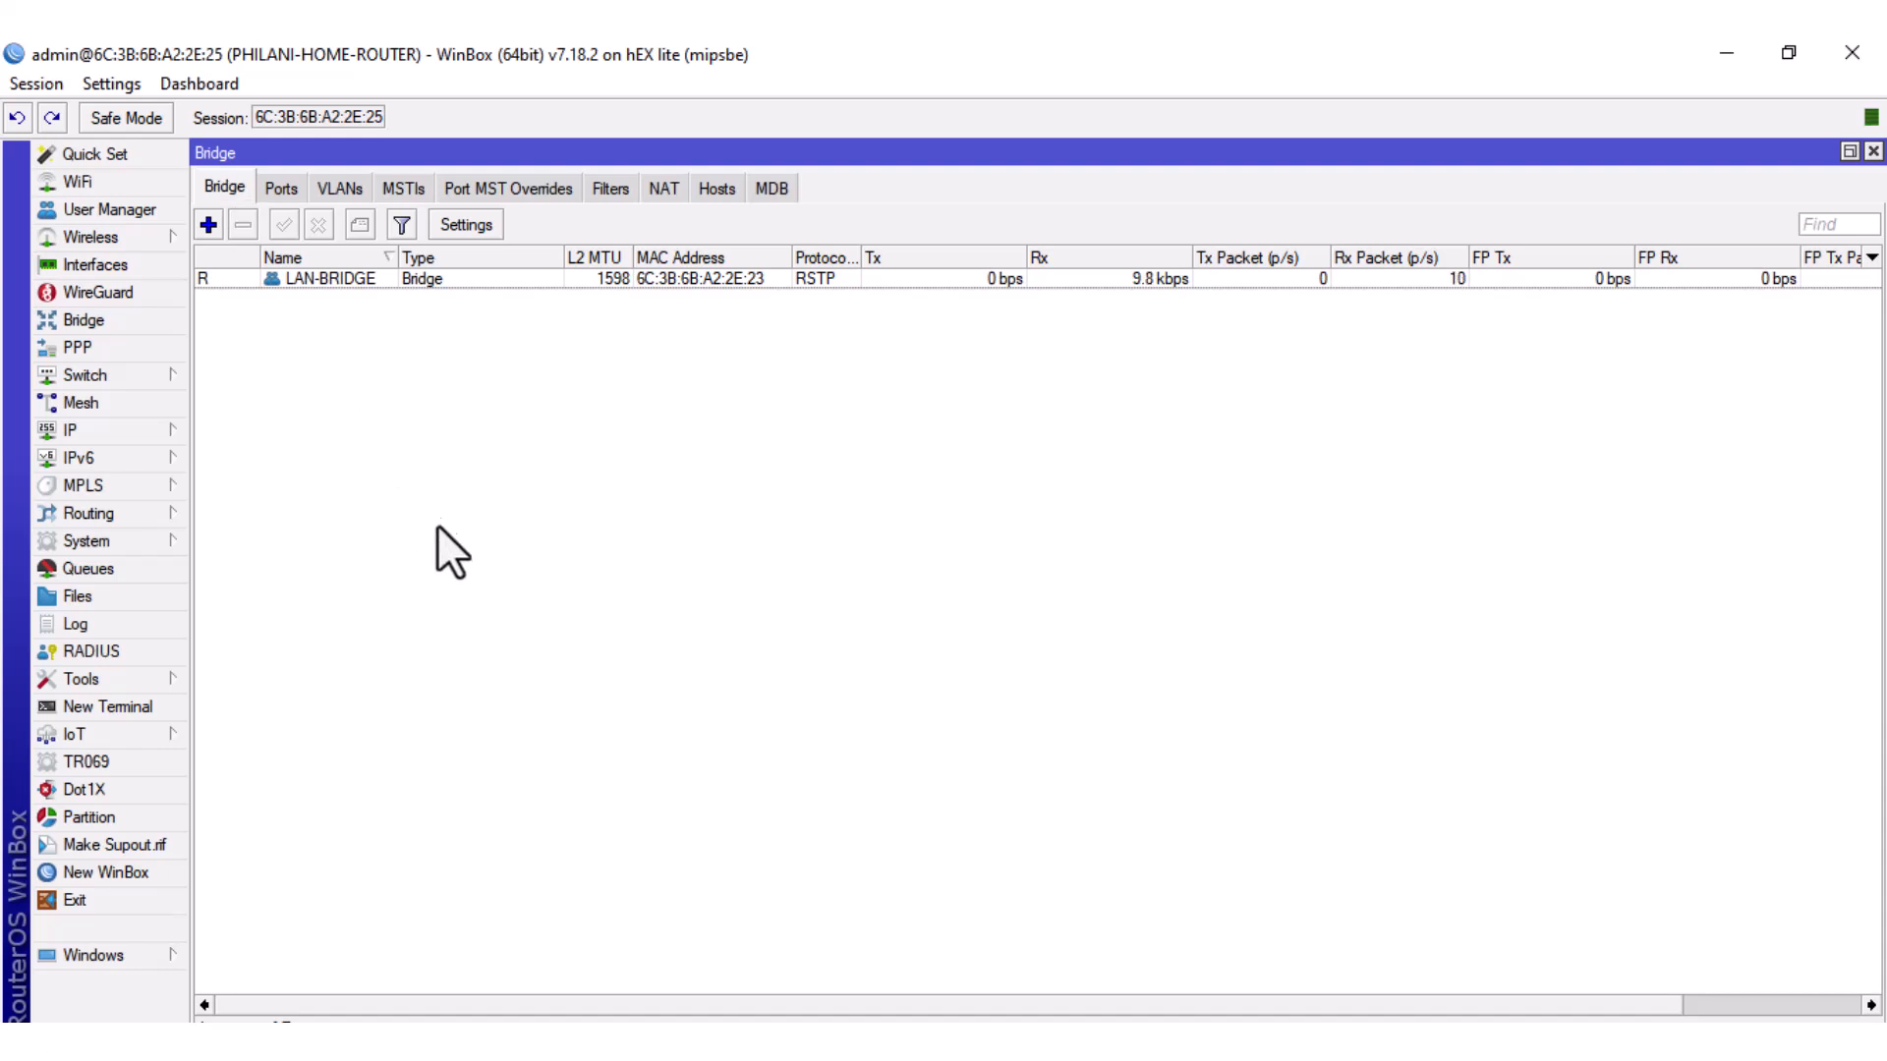
{"action": "left_click", "coordinate": [279, 185]}
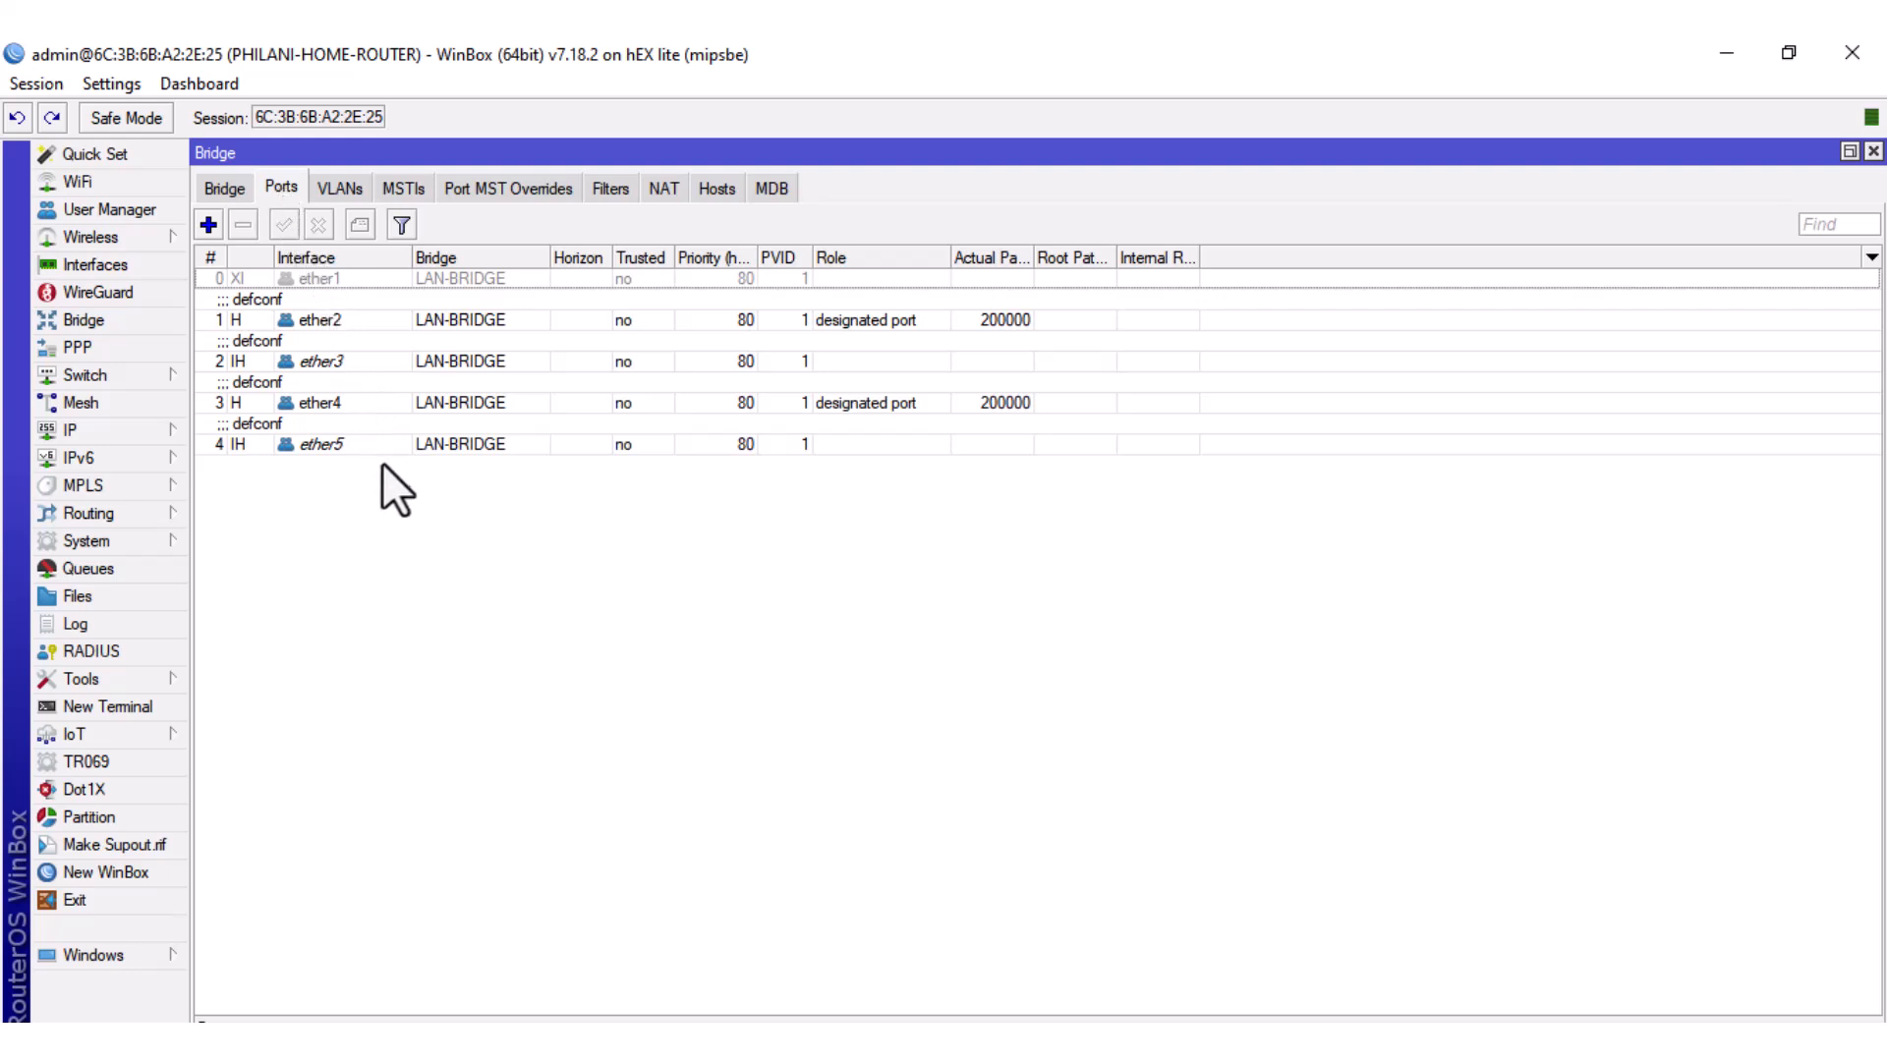
{"action": "left_click", "coordinate": [350, 279]}
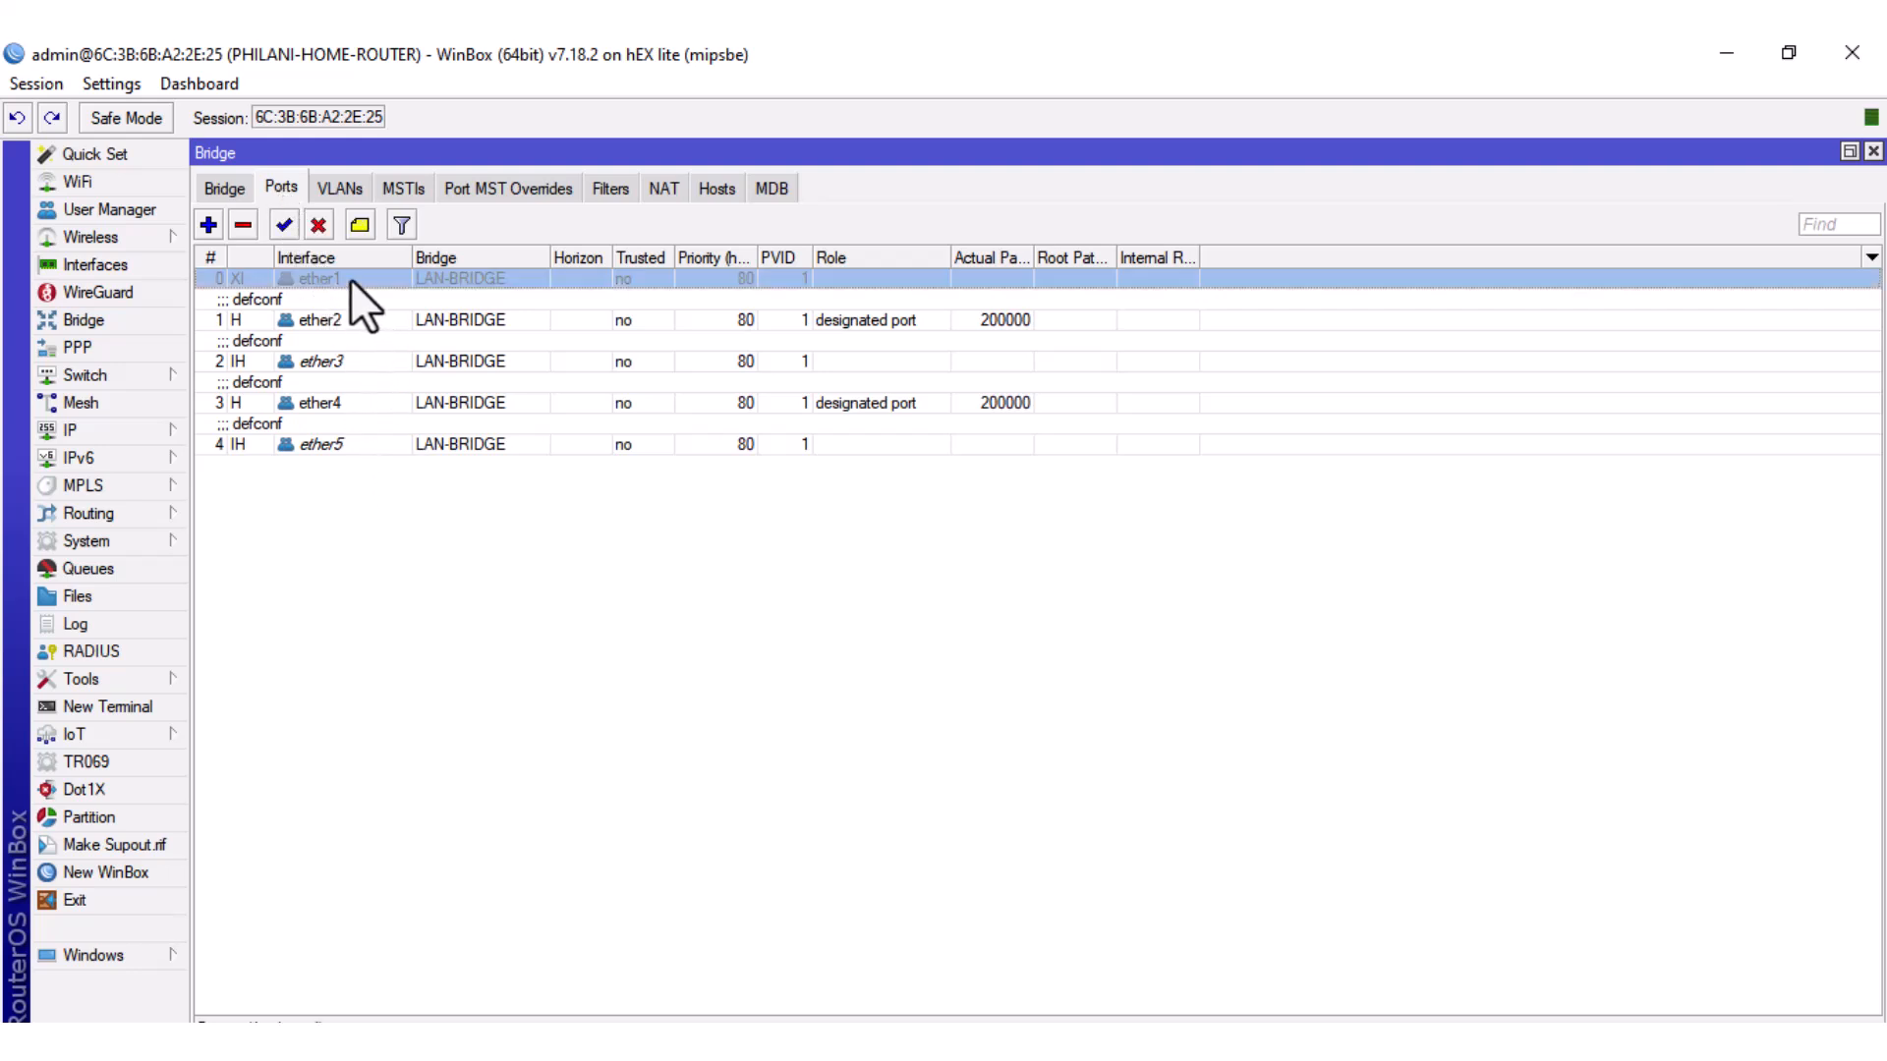
{"action": "left_click", "coordinate": [242, 225]}
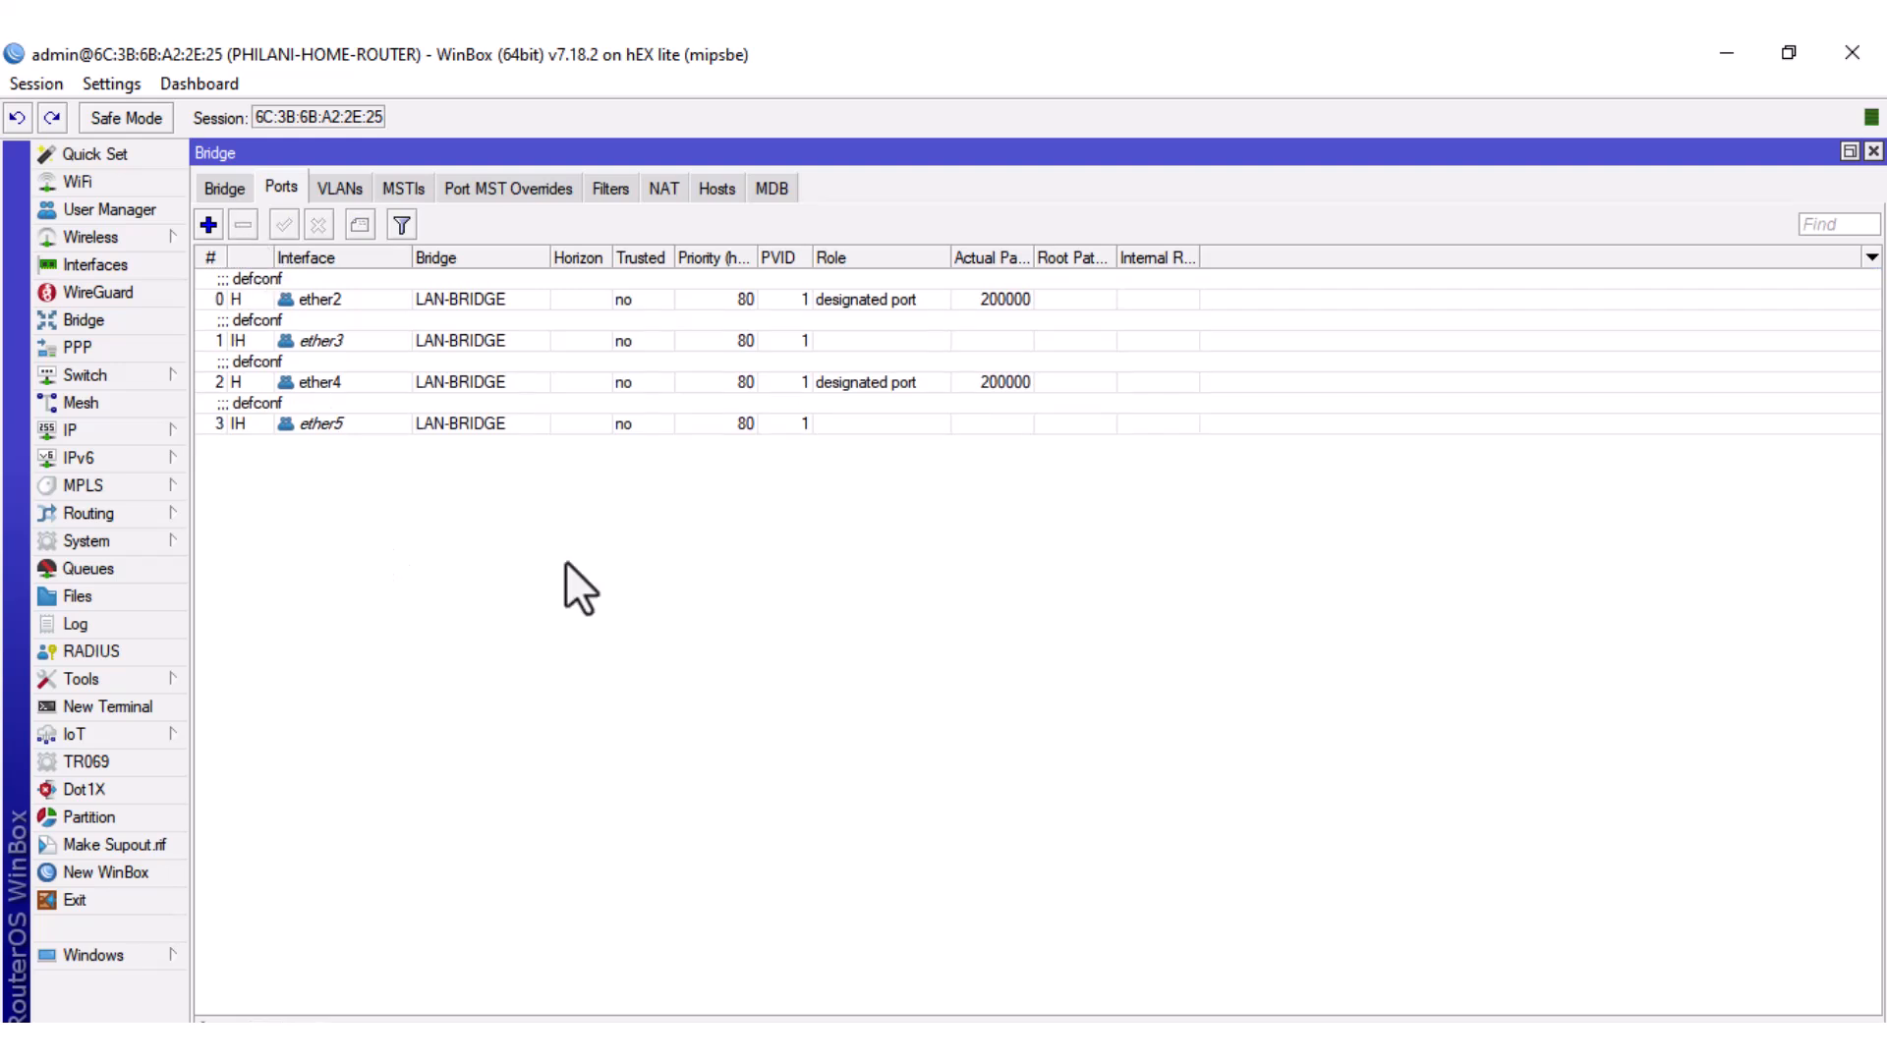
{"action": "left_click", "coordinate": [1872, 152]}
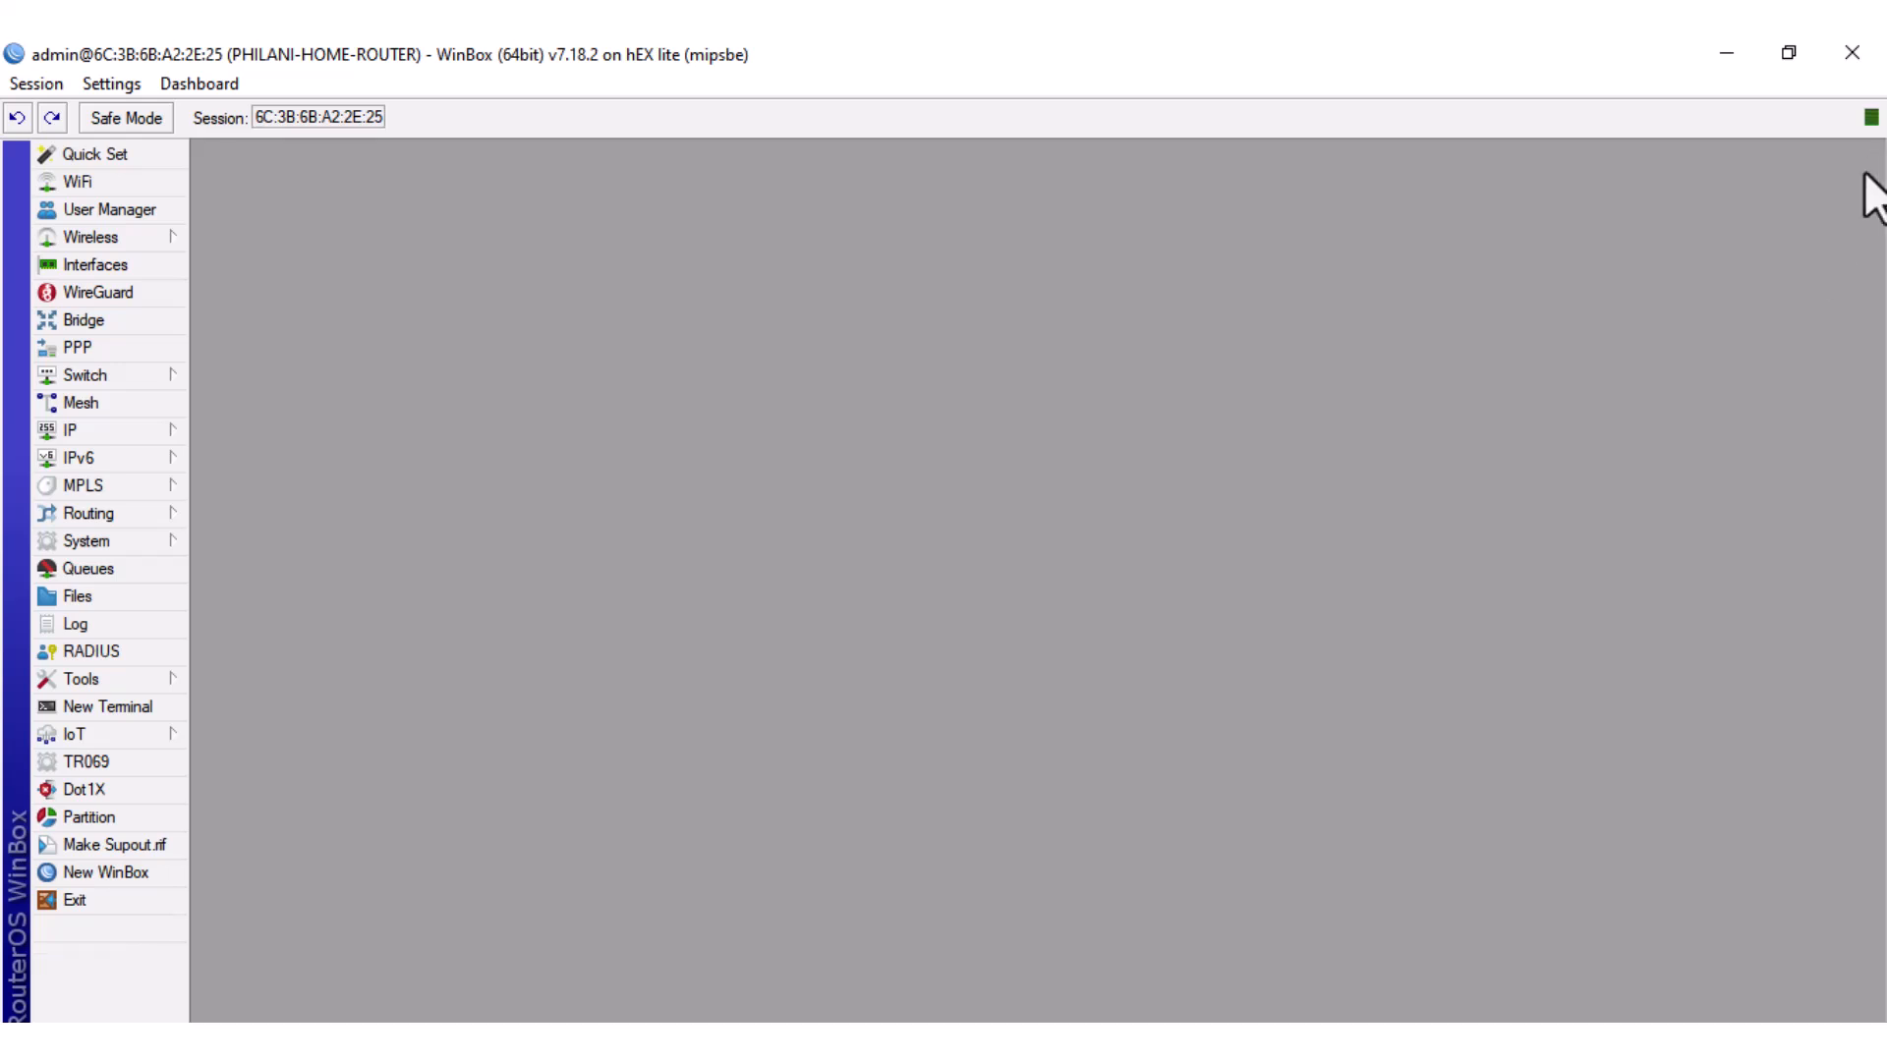
Add address 192.168.88.1/24 with network 192.168.88.0 on interface LAN-BRIDGE.
{"action": "left_click", "coordinate": [109, 430]}
{"action": "left_click", "coordinate": [232, 313]}
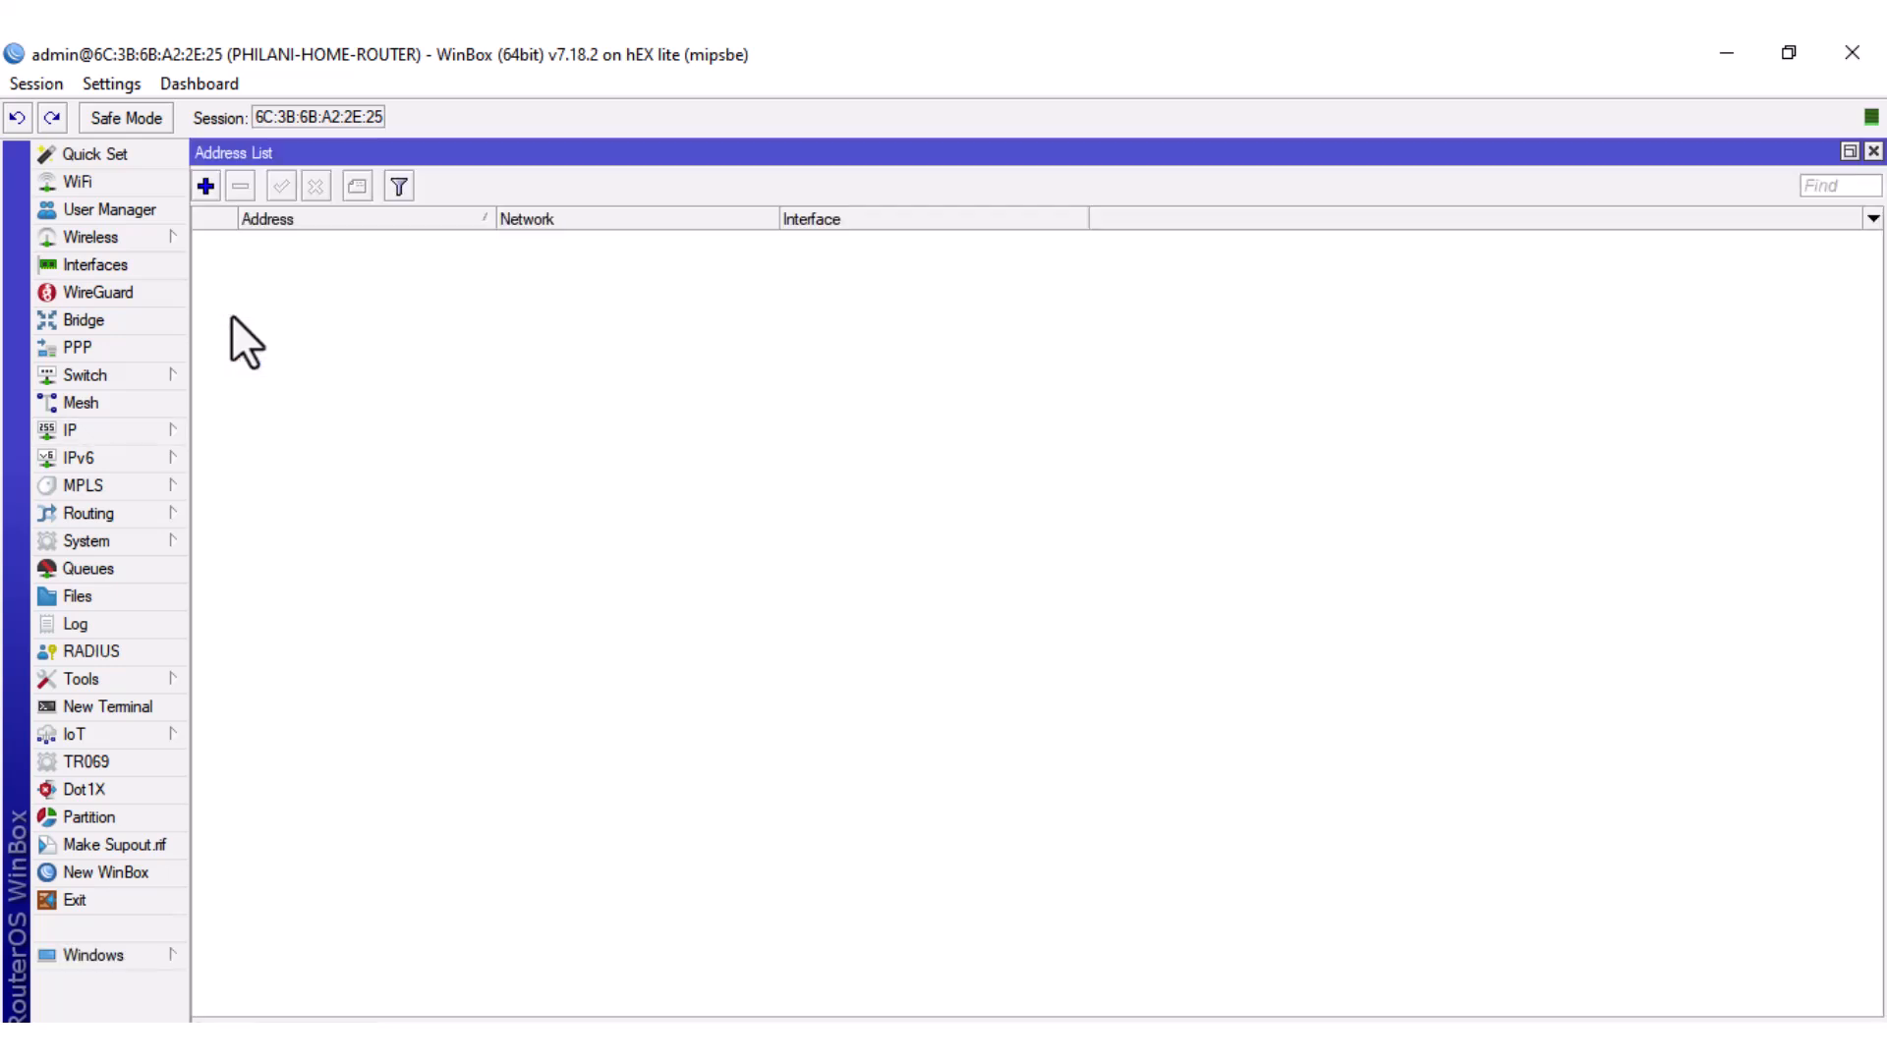
{"action": "left_click", "coordinate": [205, 186]}
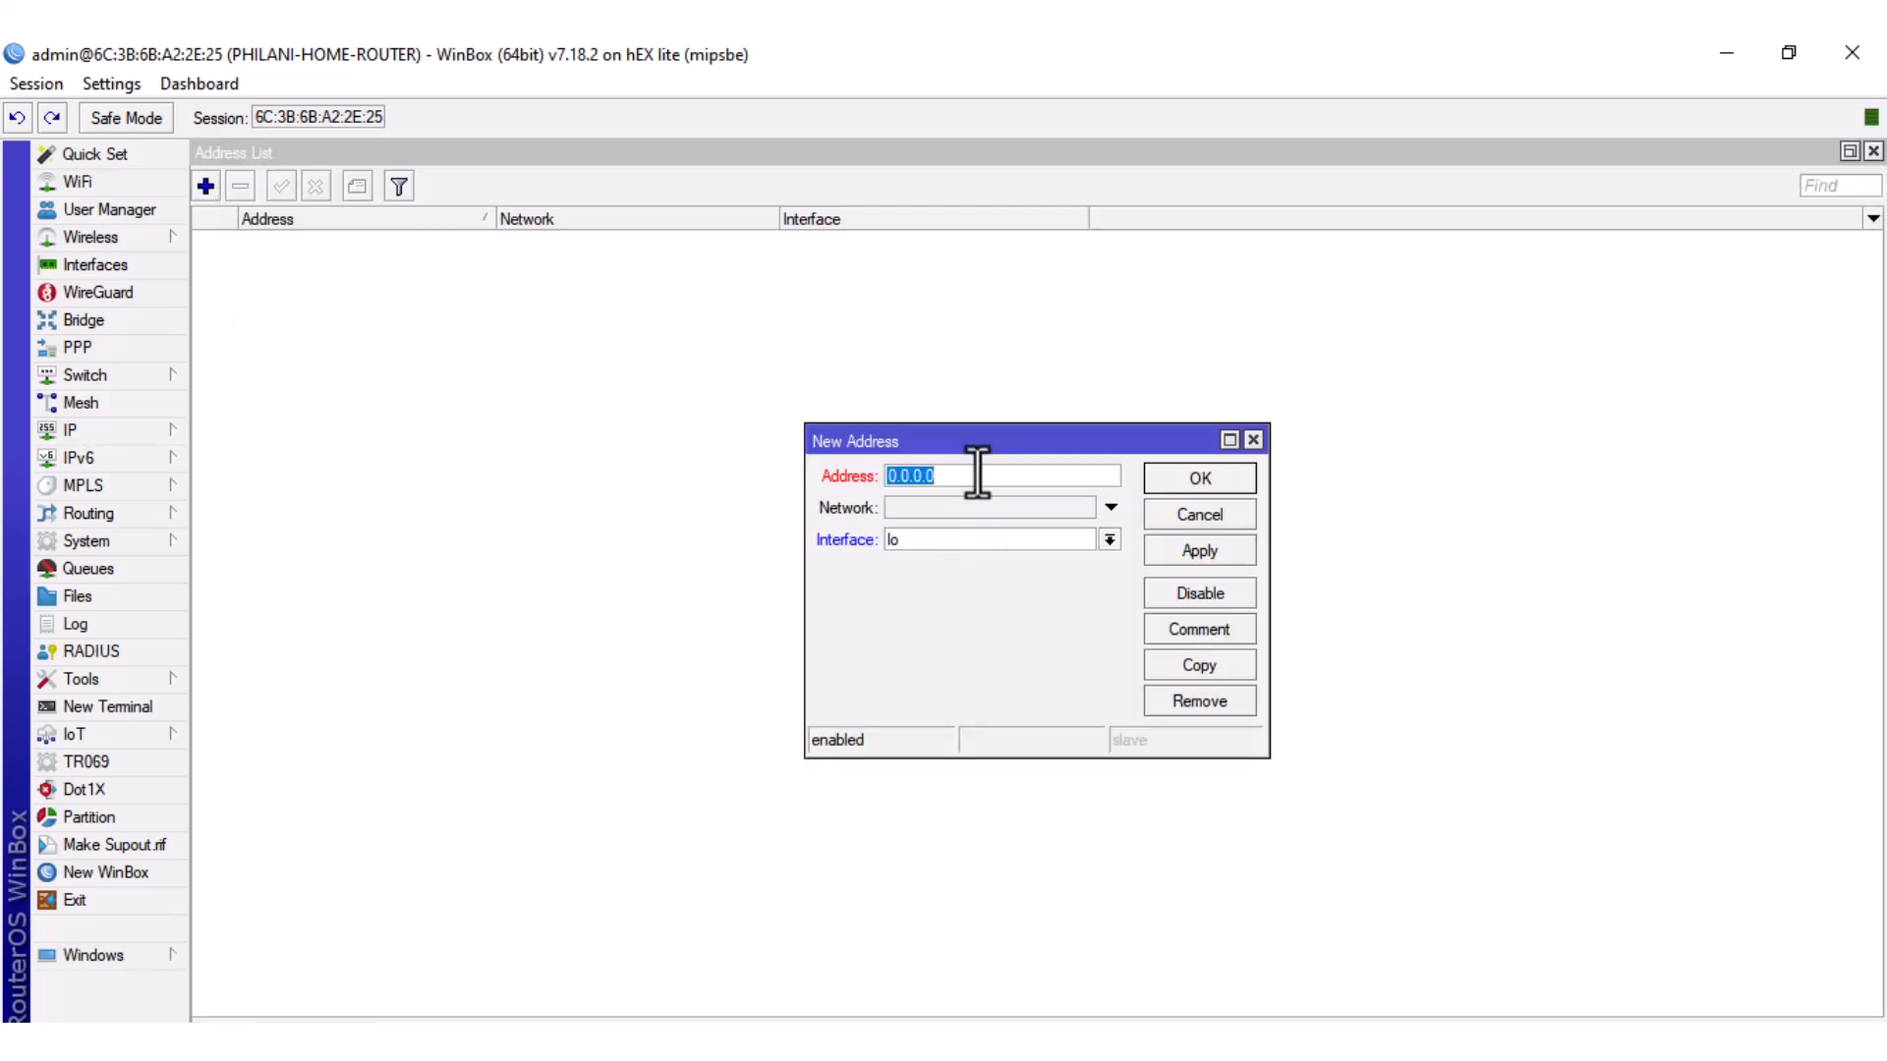
{"action": "type", "text": "192.168.88.1/24"}
{"action": "left_click", "coordinate": [953, 505]}
{"action": "type", "text": "1"}
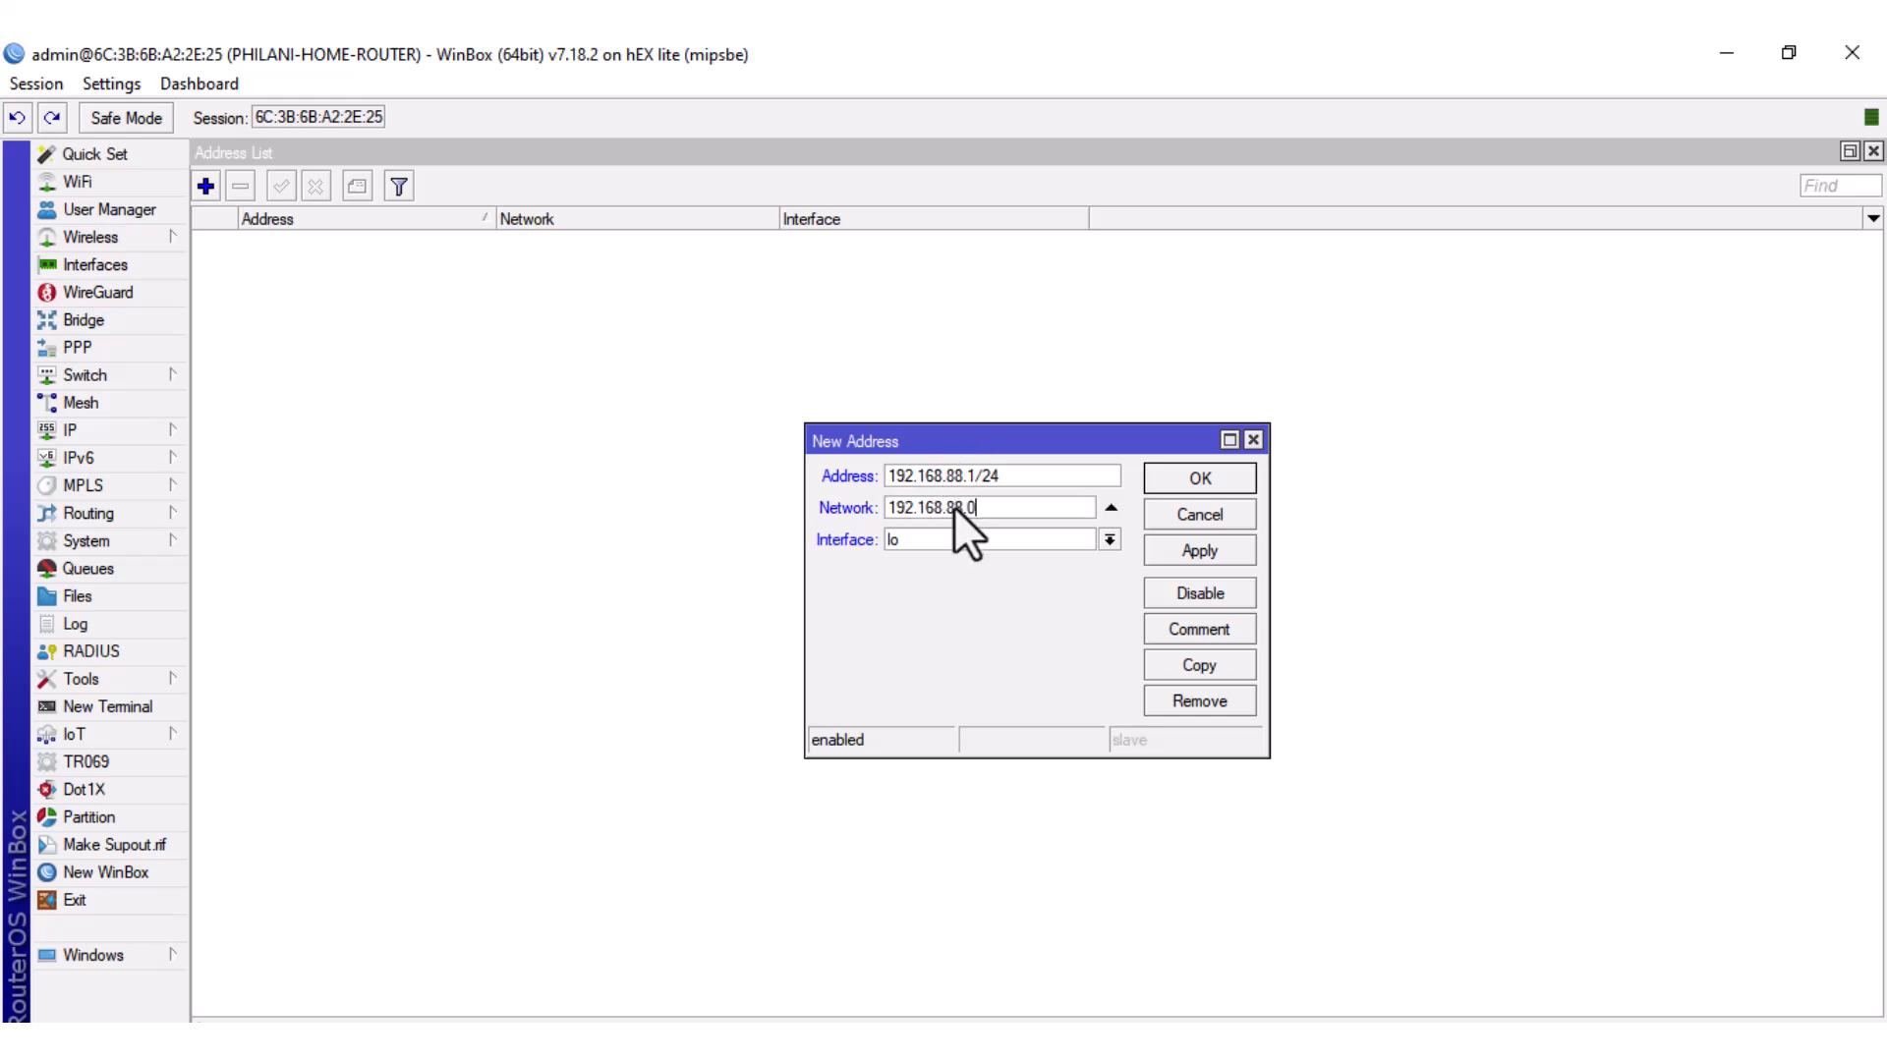
{"action": "left_click", "coordinate": [1110, 540]}
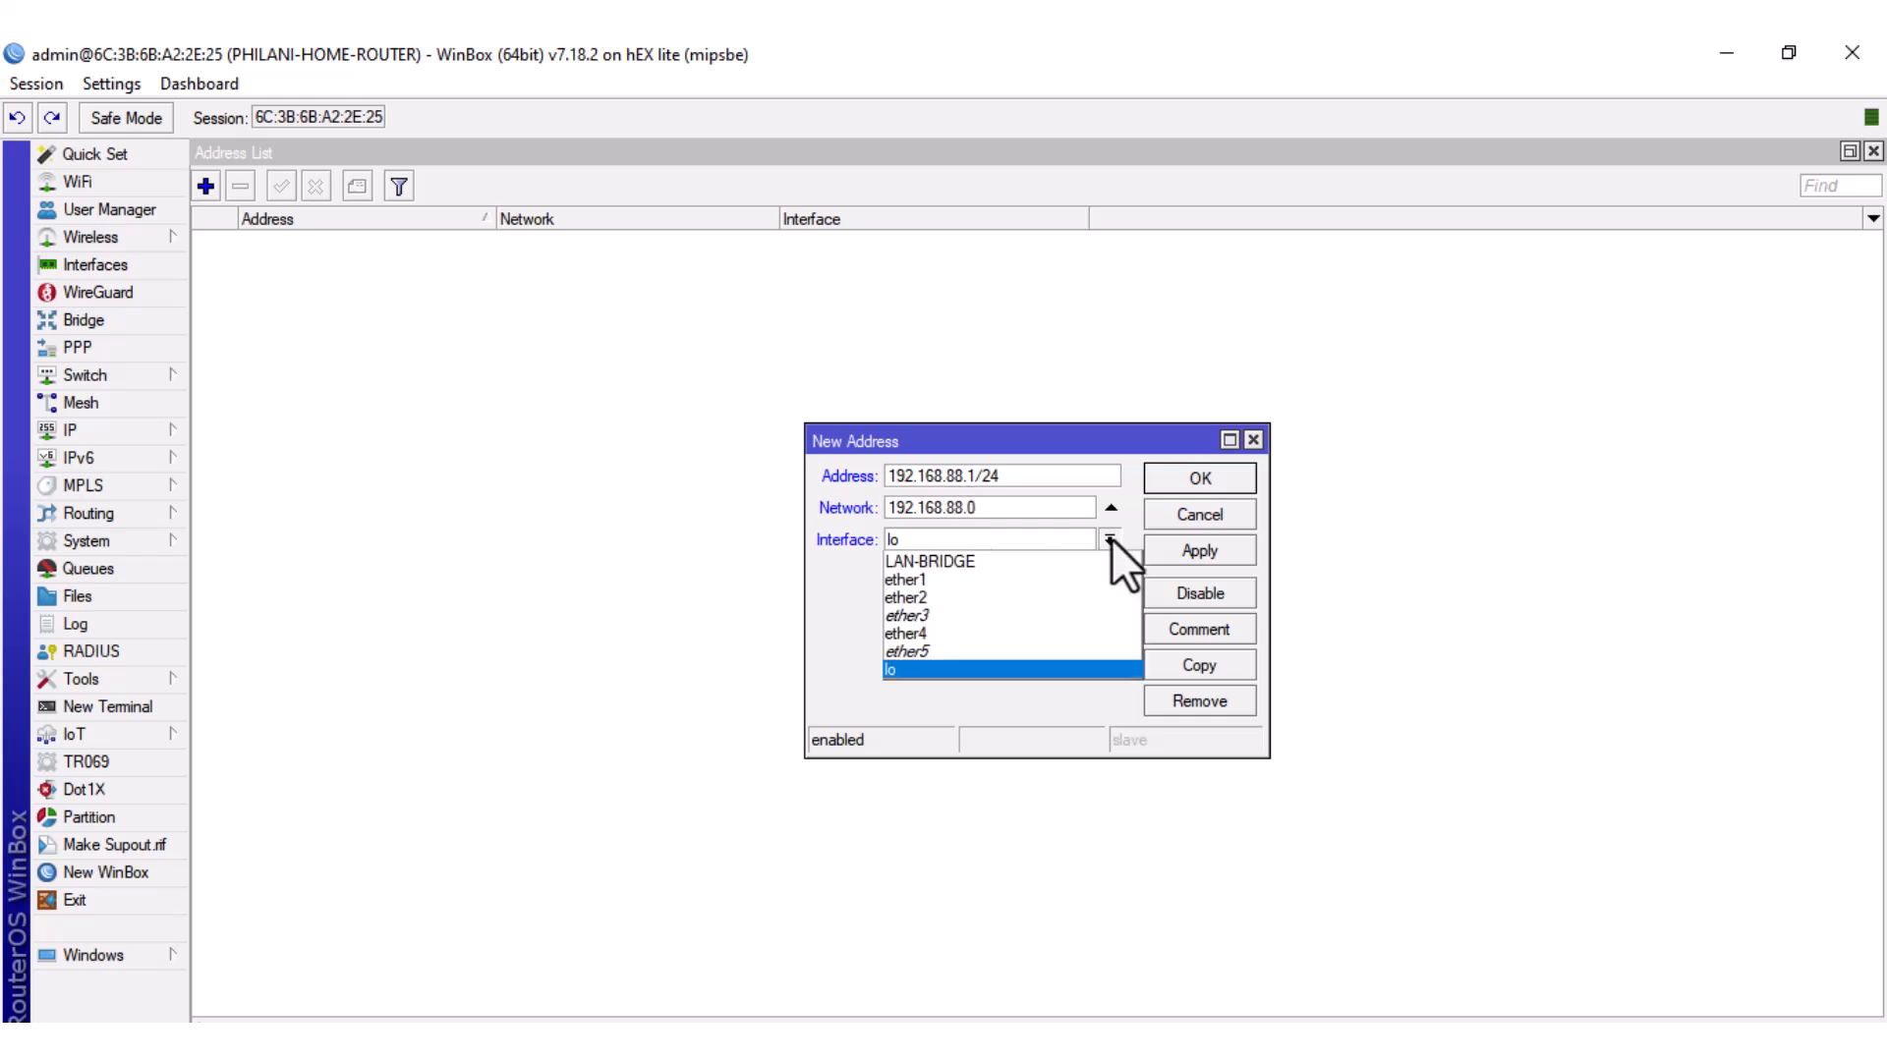
{"action": "left_click", "coordinate": [1087, 562]}
{"action": "left_click", "coordinate": [1184, 548]}
{"action": "left_click", "coordinate": [1196, 486]}
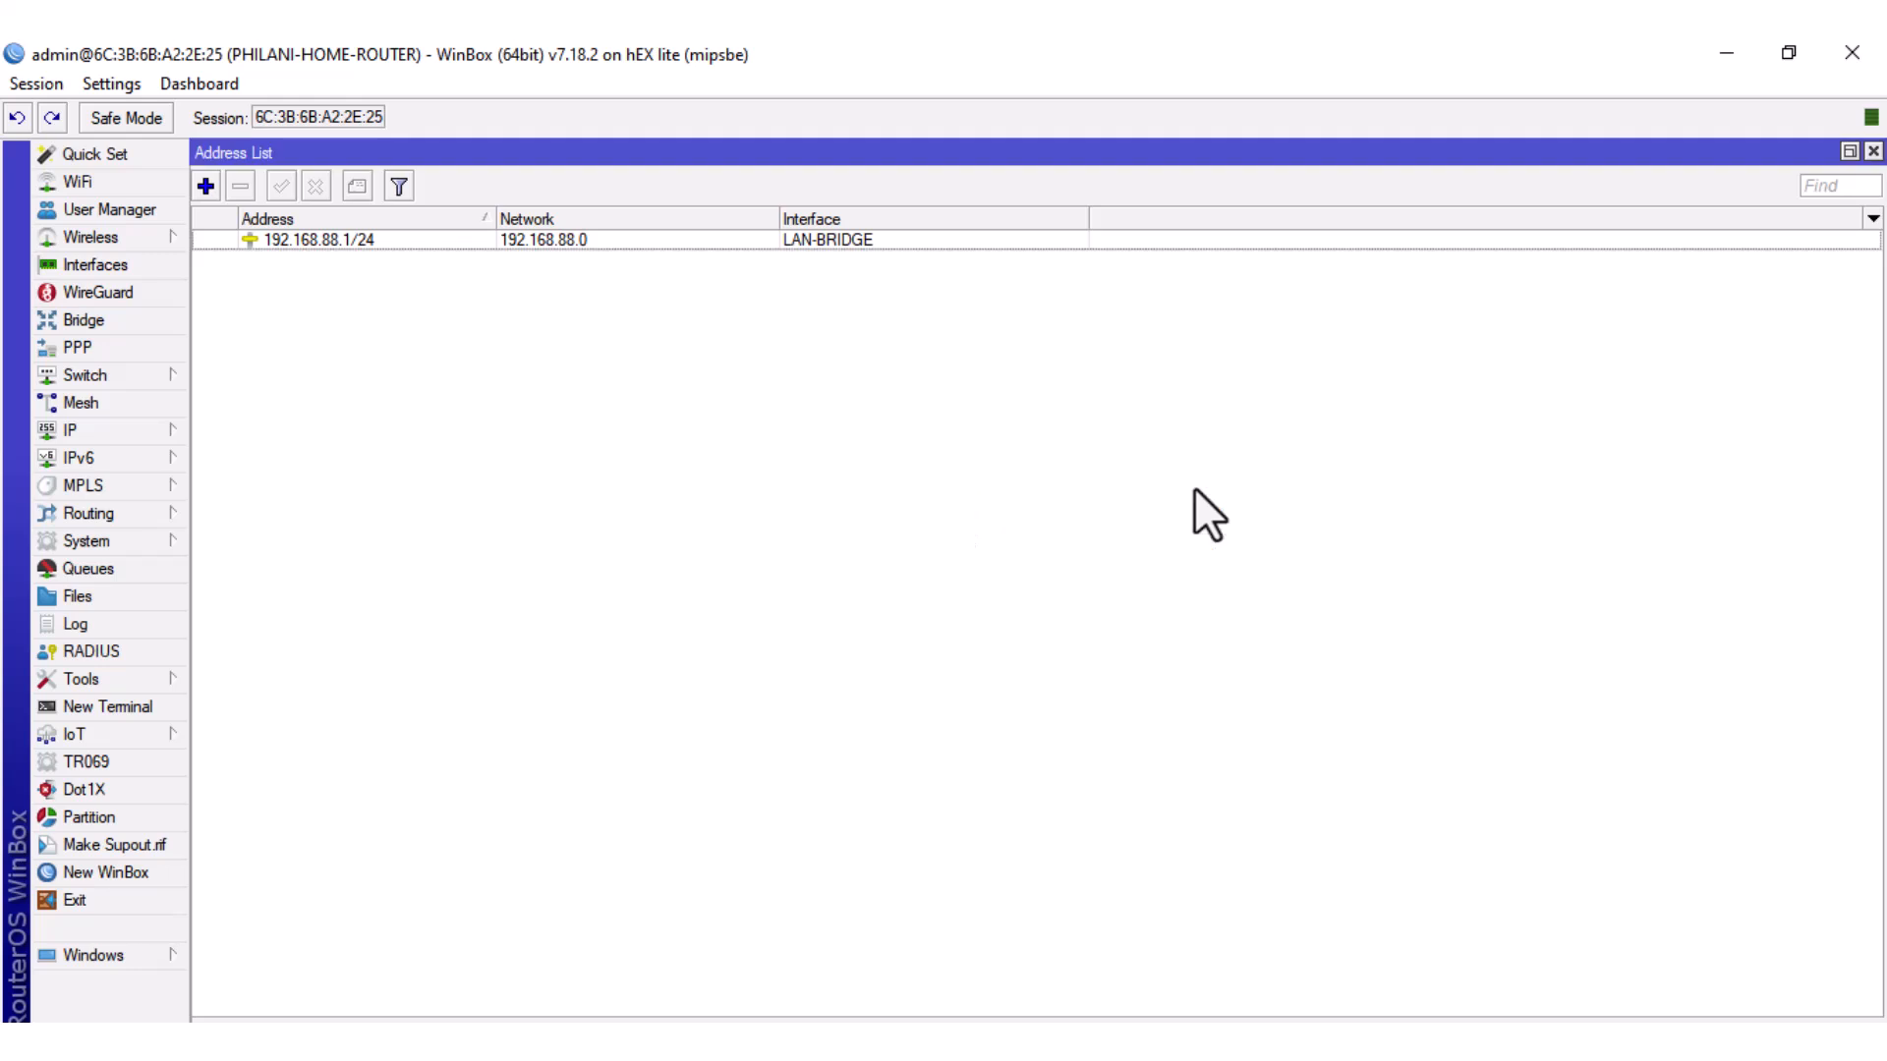
{"action": "left_click", "coordinate": [214, 243]}
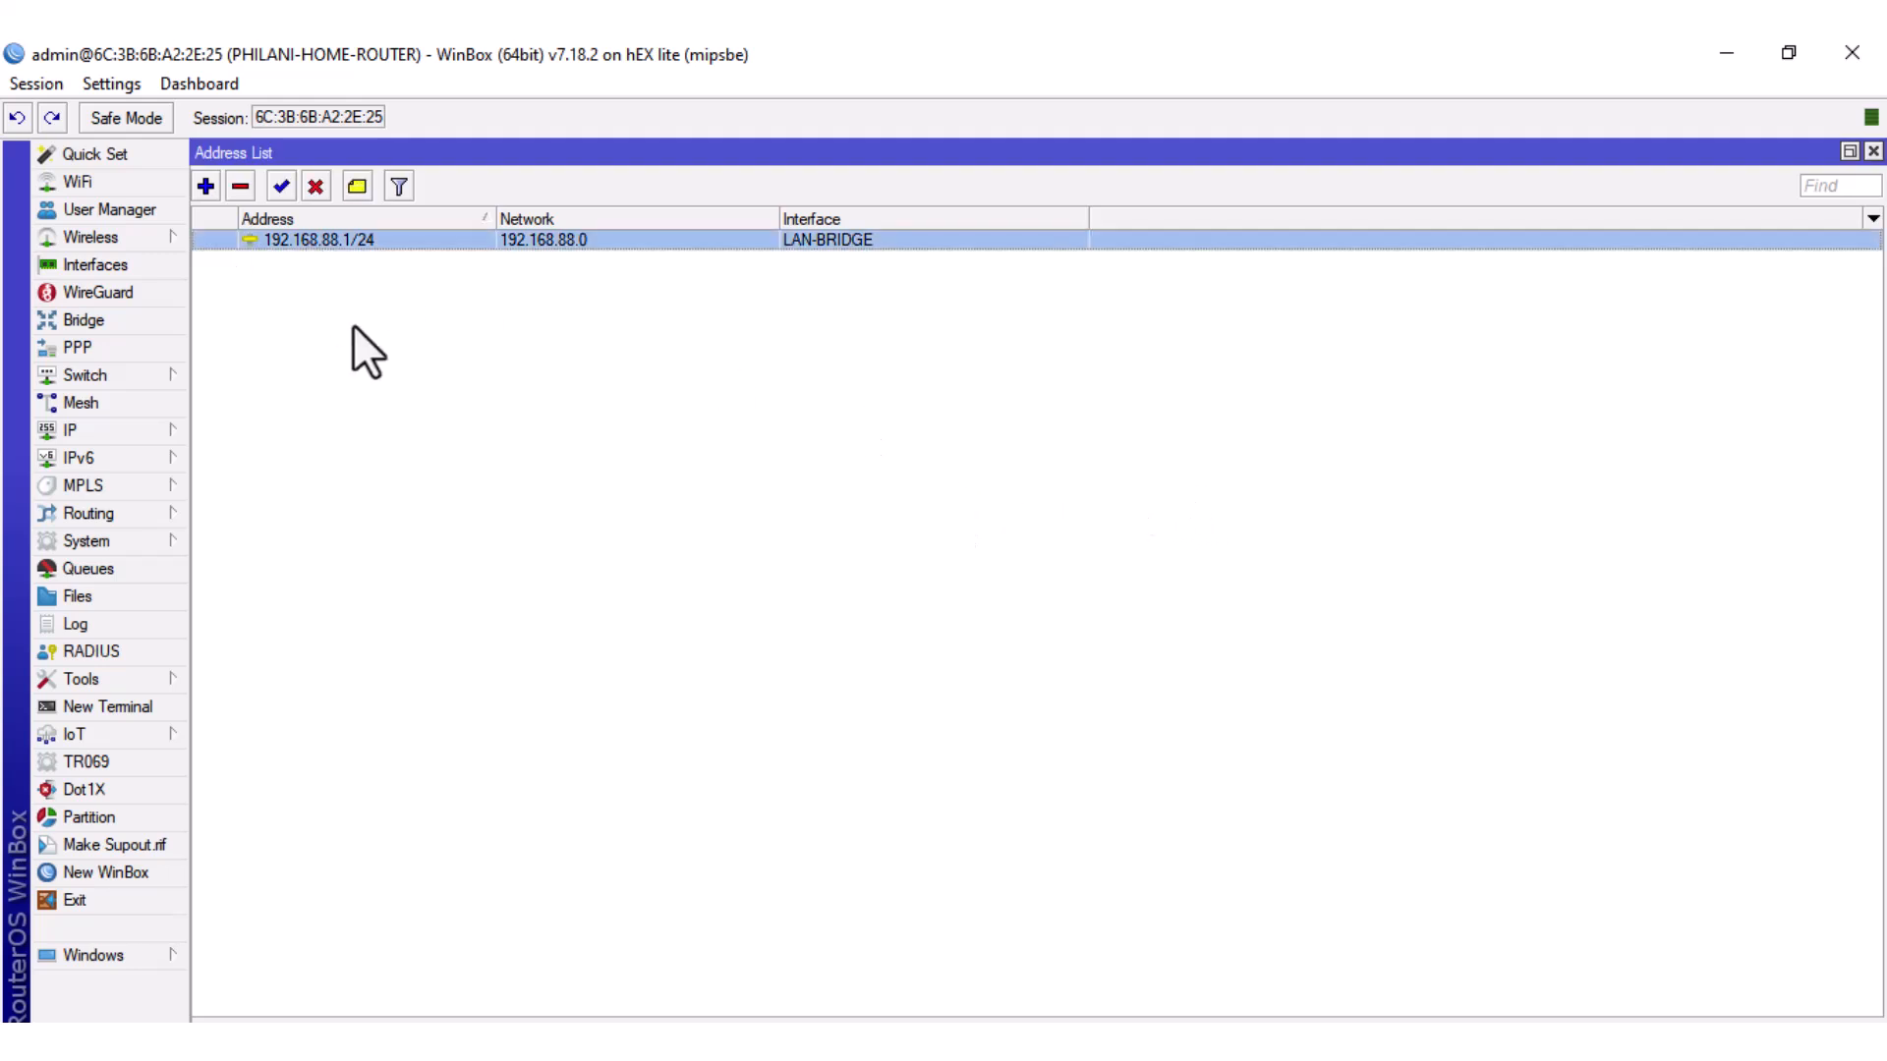
{"action": "left_click", "coordinate": [444, 482]}
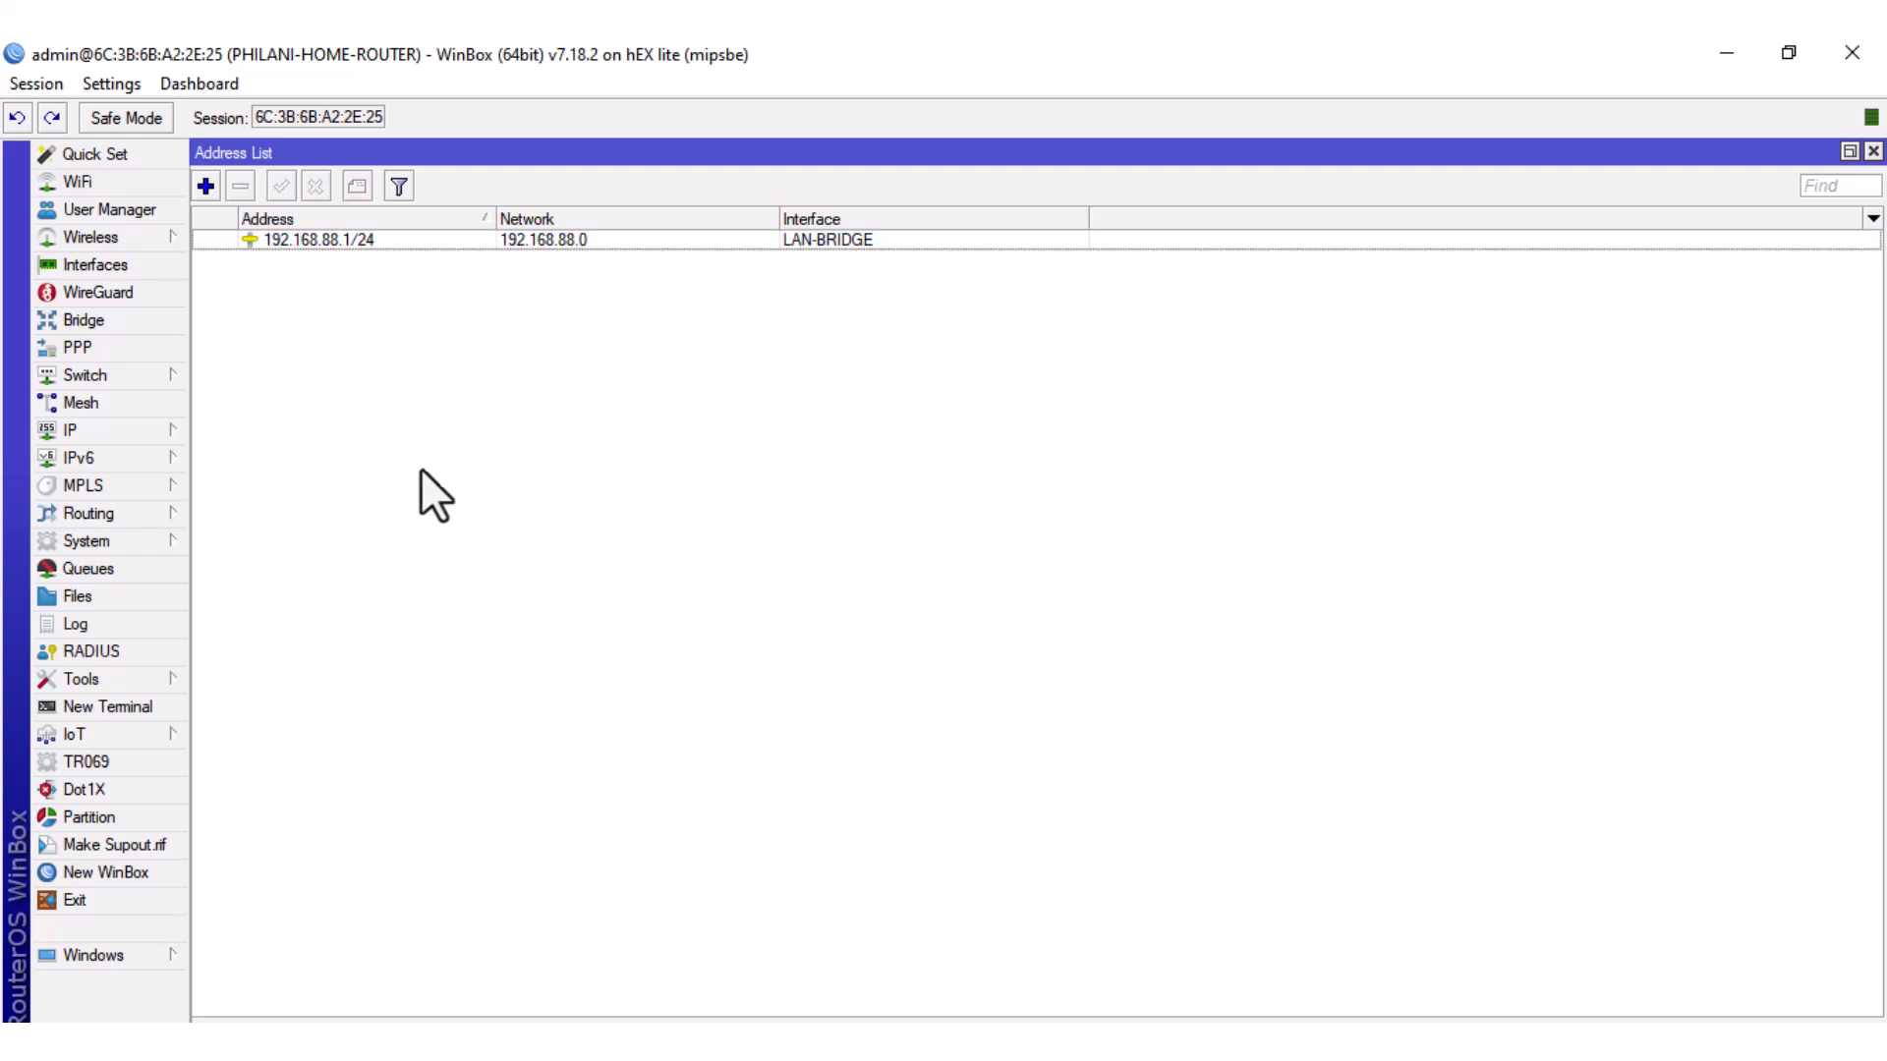
{"action": "left_click", "coordinate": [97, 439]}
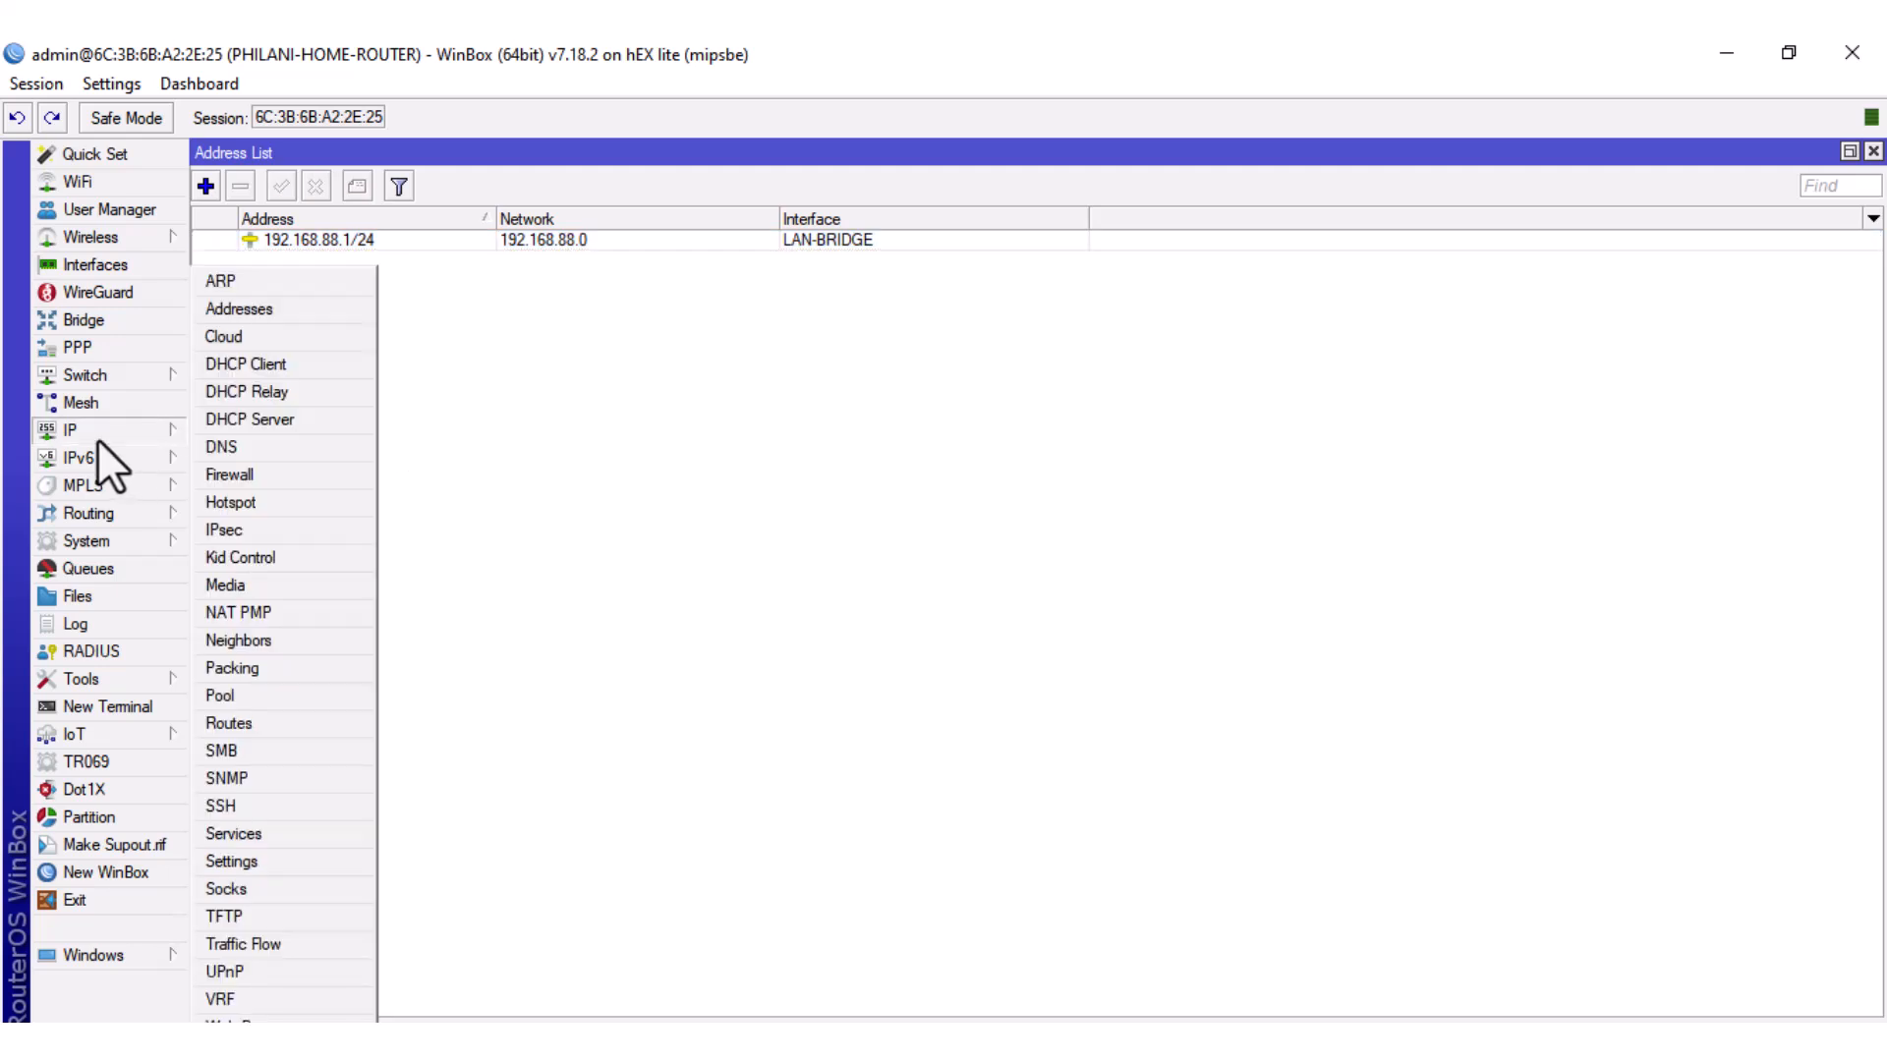
Create pool DHCP-POOL with range 192.168.88.10-192.168.88.200 and close the IP Pool list.
{"action": "left_click", "coordinate": [228, 695]}
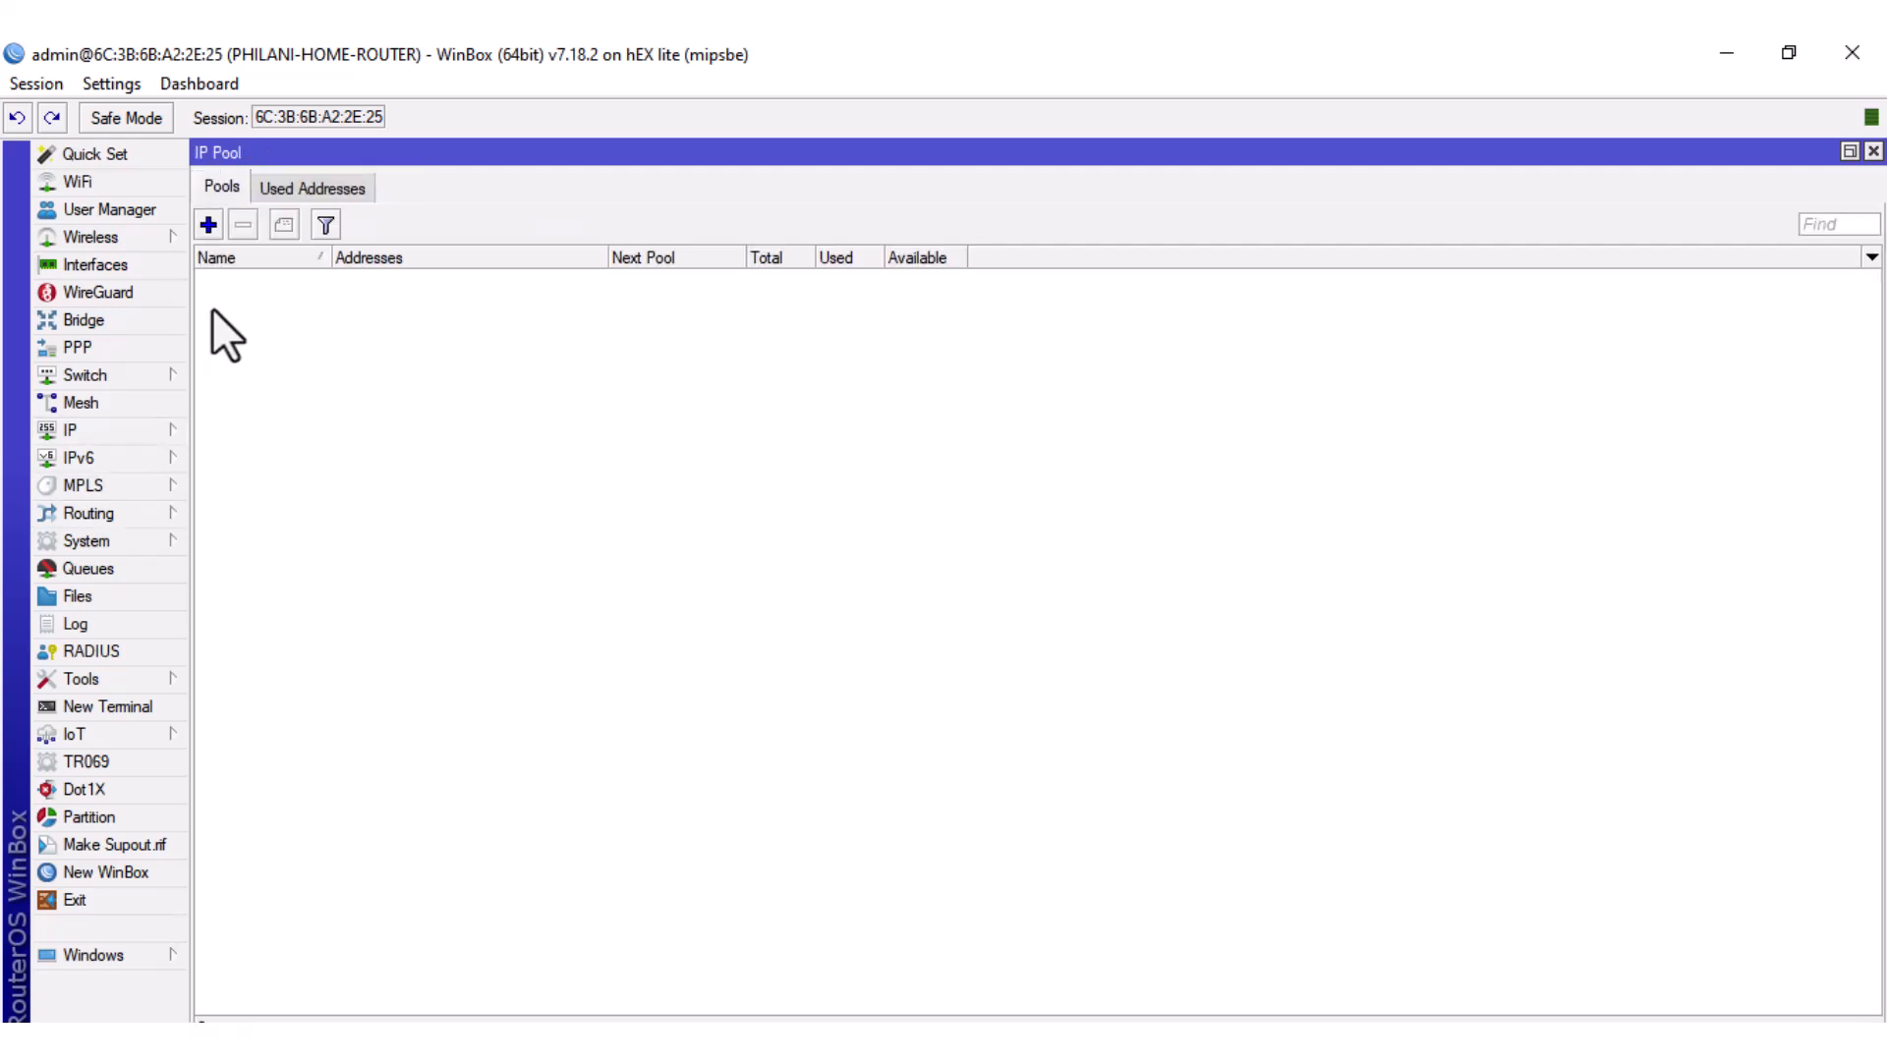
{"action": "left_click", "coordinate": [208, 225]}
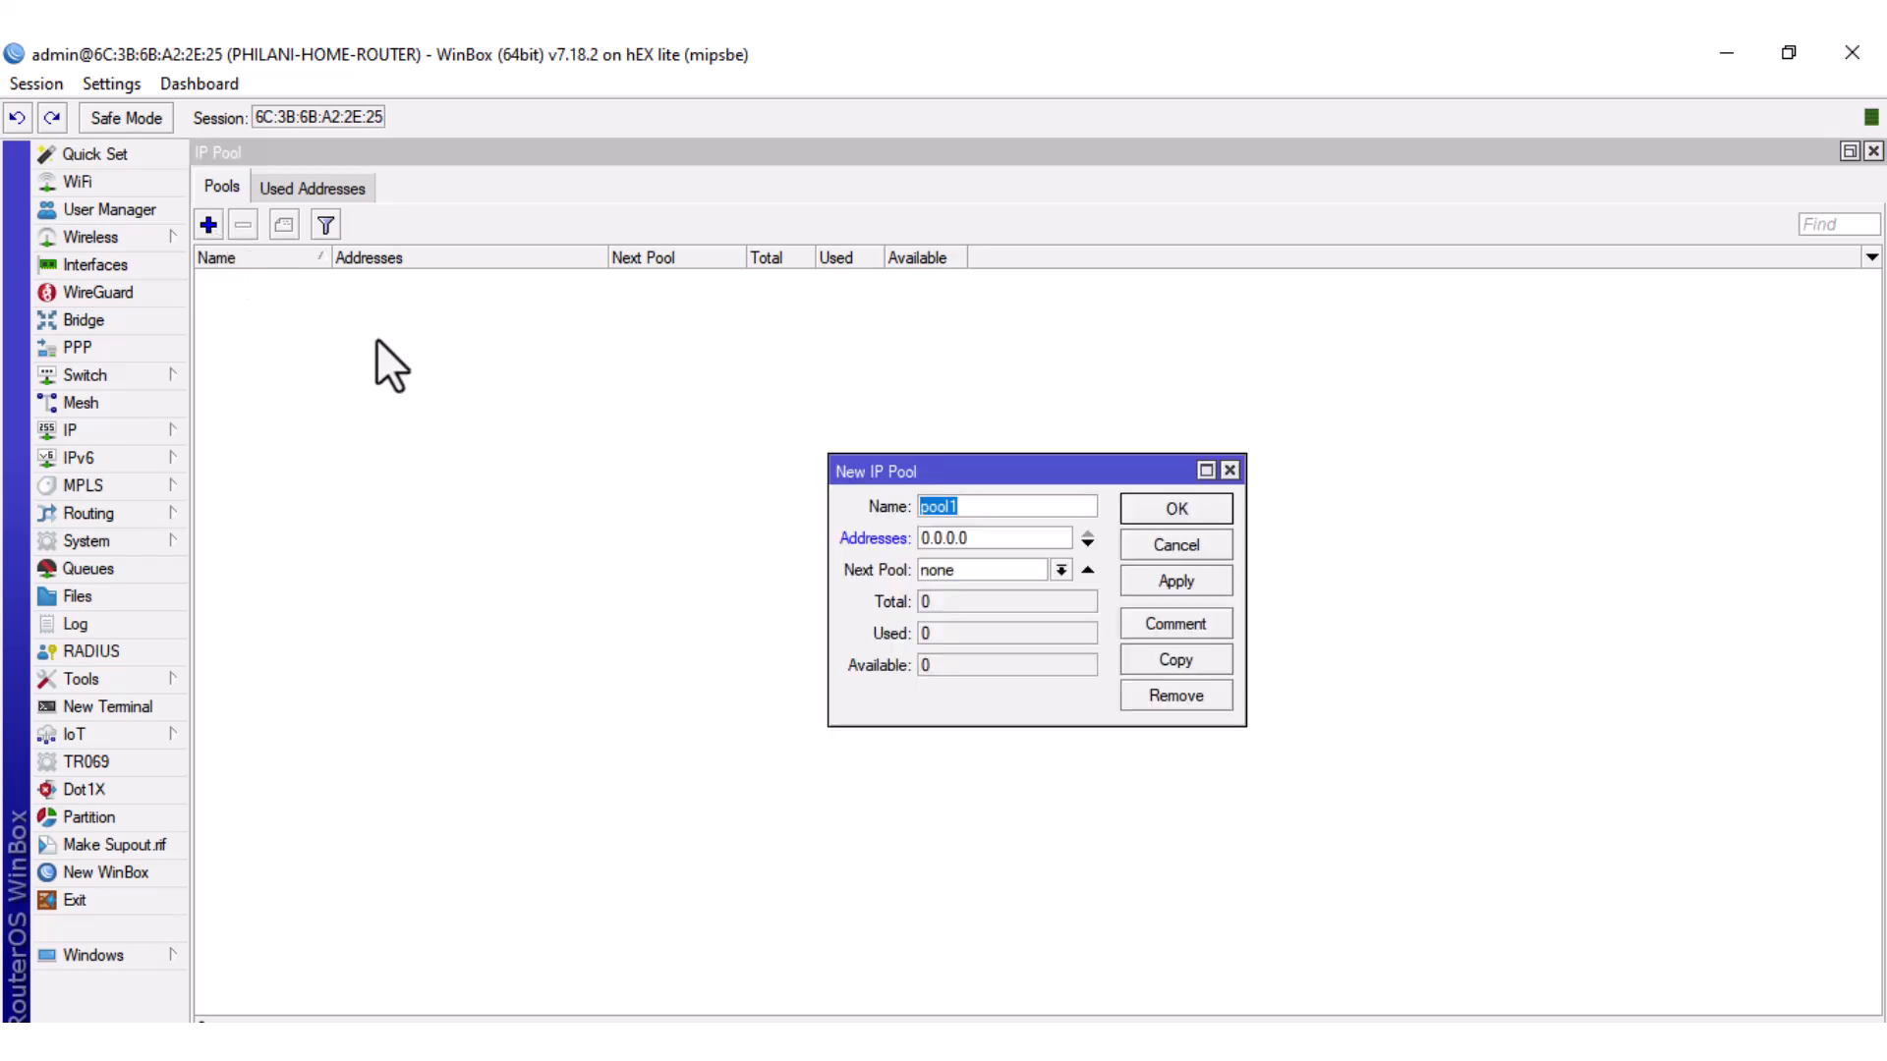
{"action": "type", "text": "DHCP-POOL"}
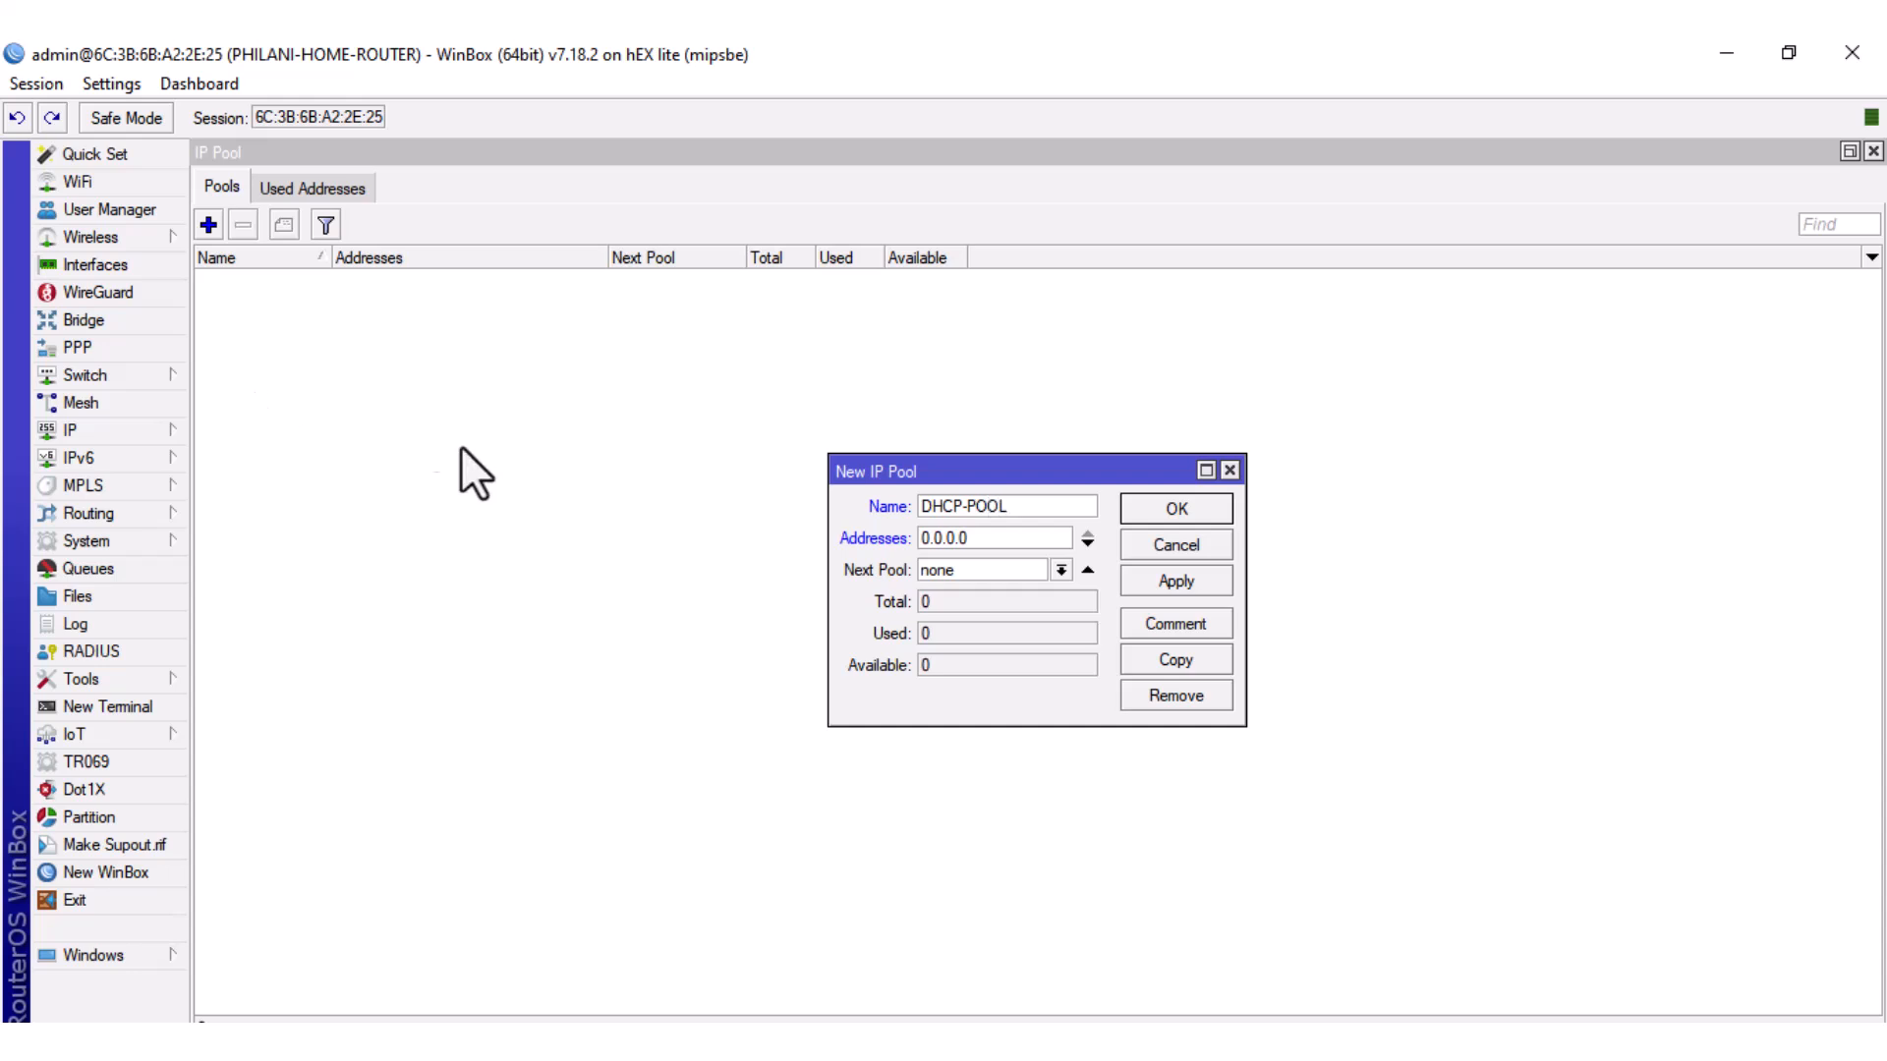
{"action": "left_click_drag", "start_coordinate": [967, 538], "coordinate": [899, 541]}
{"action": "type", "text": "192.168.88.10"}
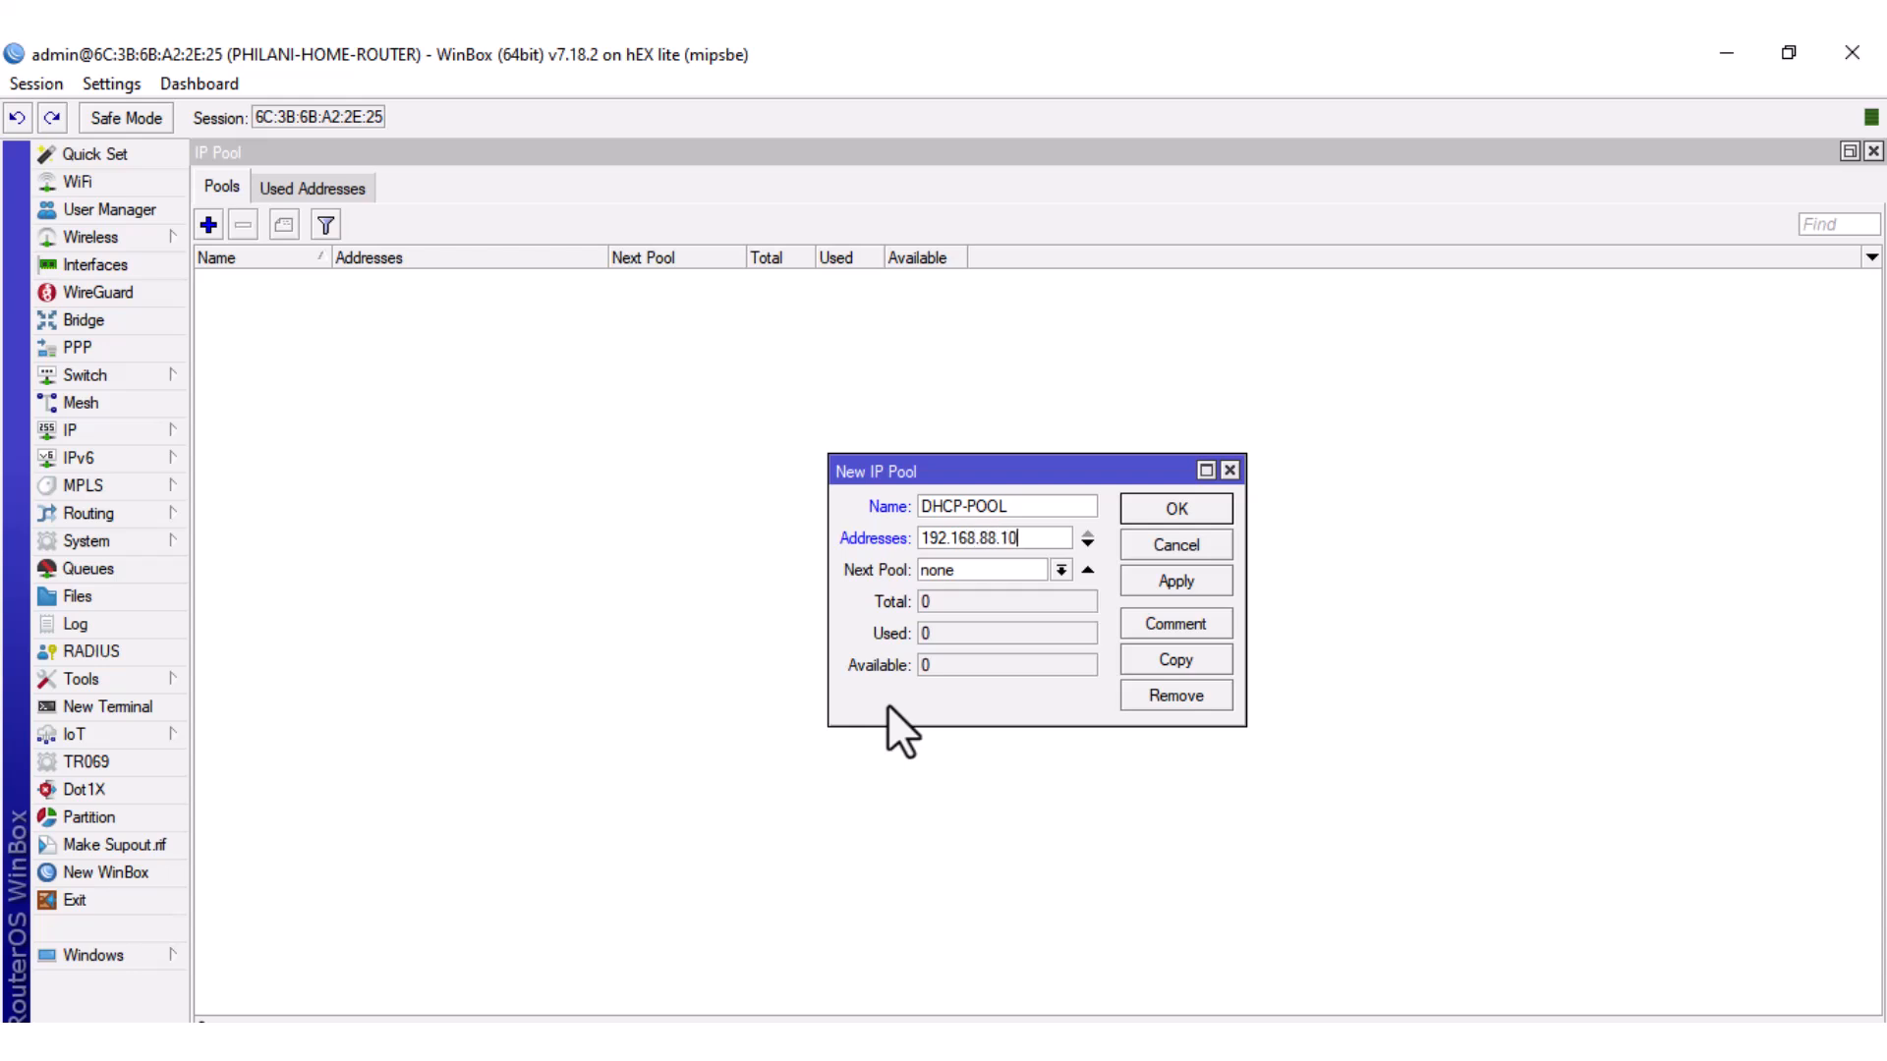
{"action": "type", "text": "-192.168.88.200"}
{"action": "left_click", "coordinate": [1175, 578]}
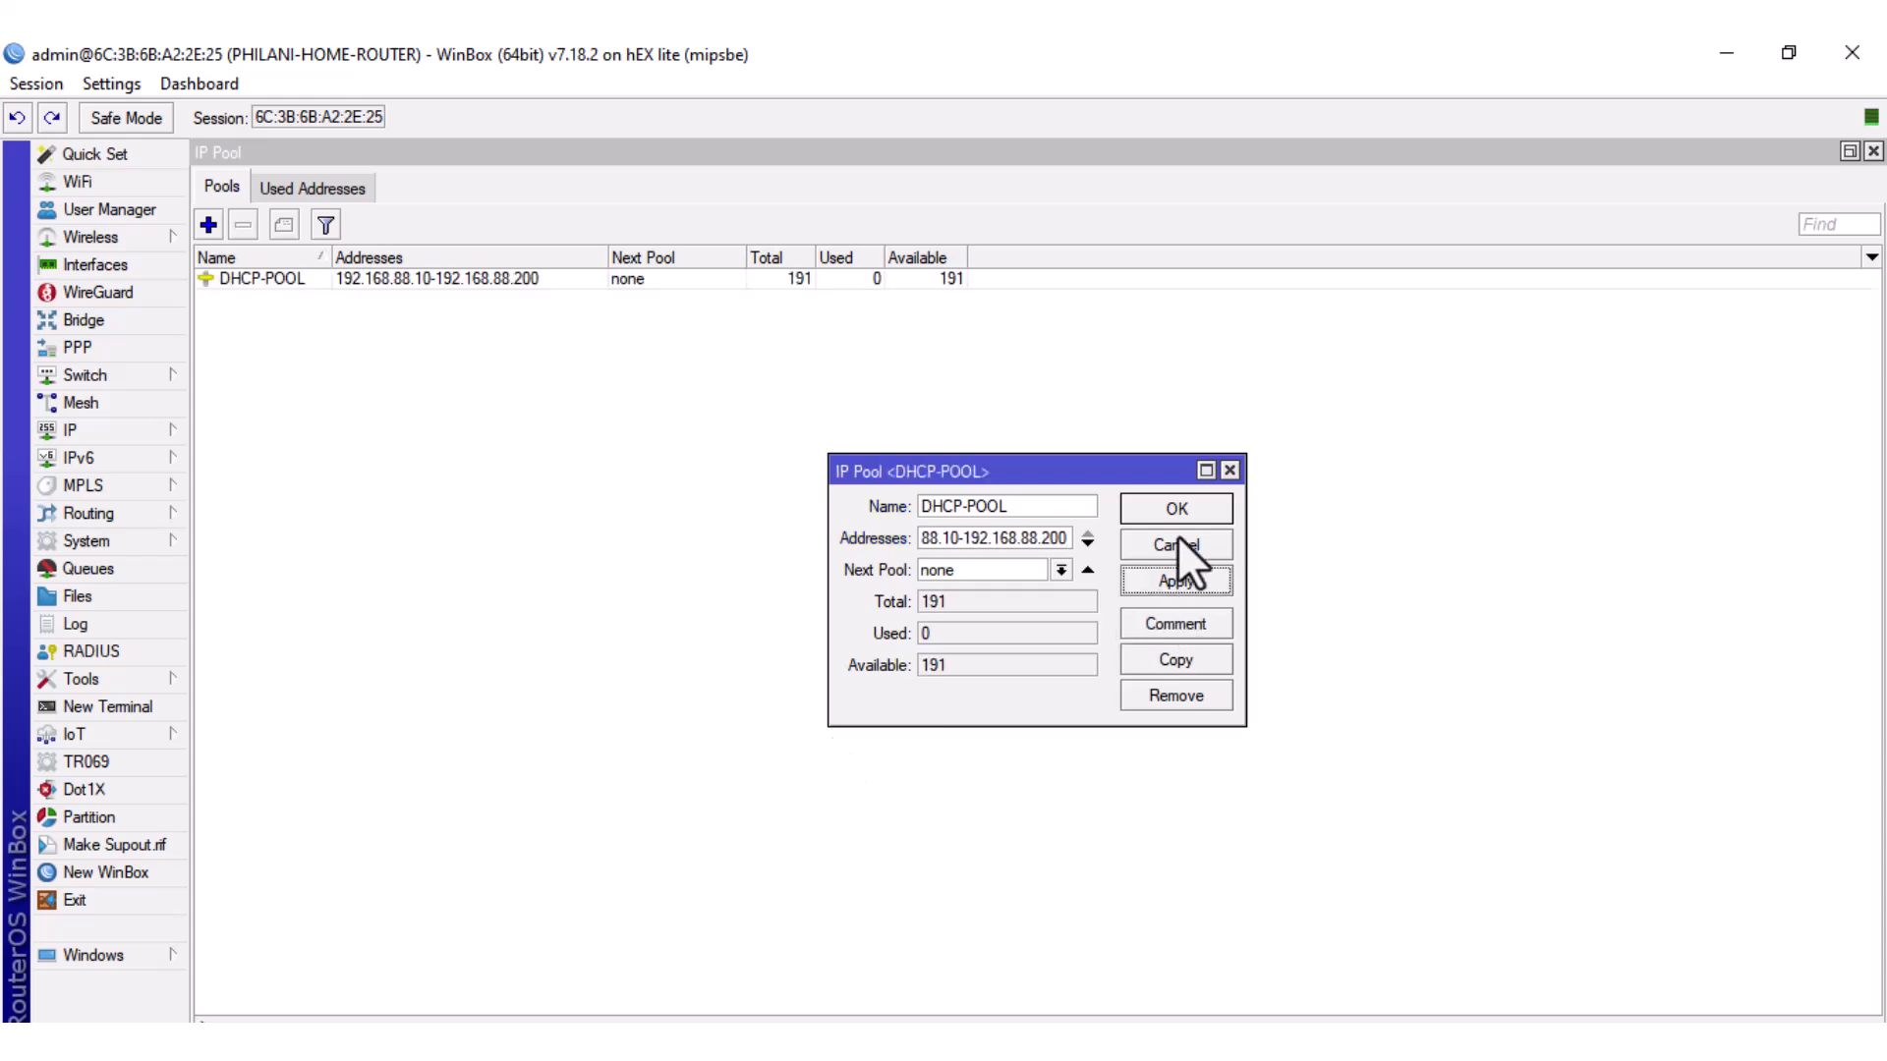
{"action": "left_click", "coordinate": [1176, 509]}
{"action": "left_click", "coordinate": [412, 280]}
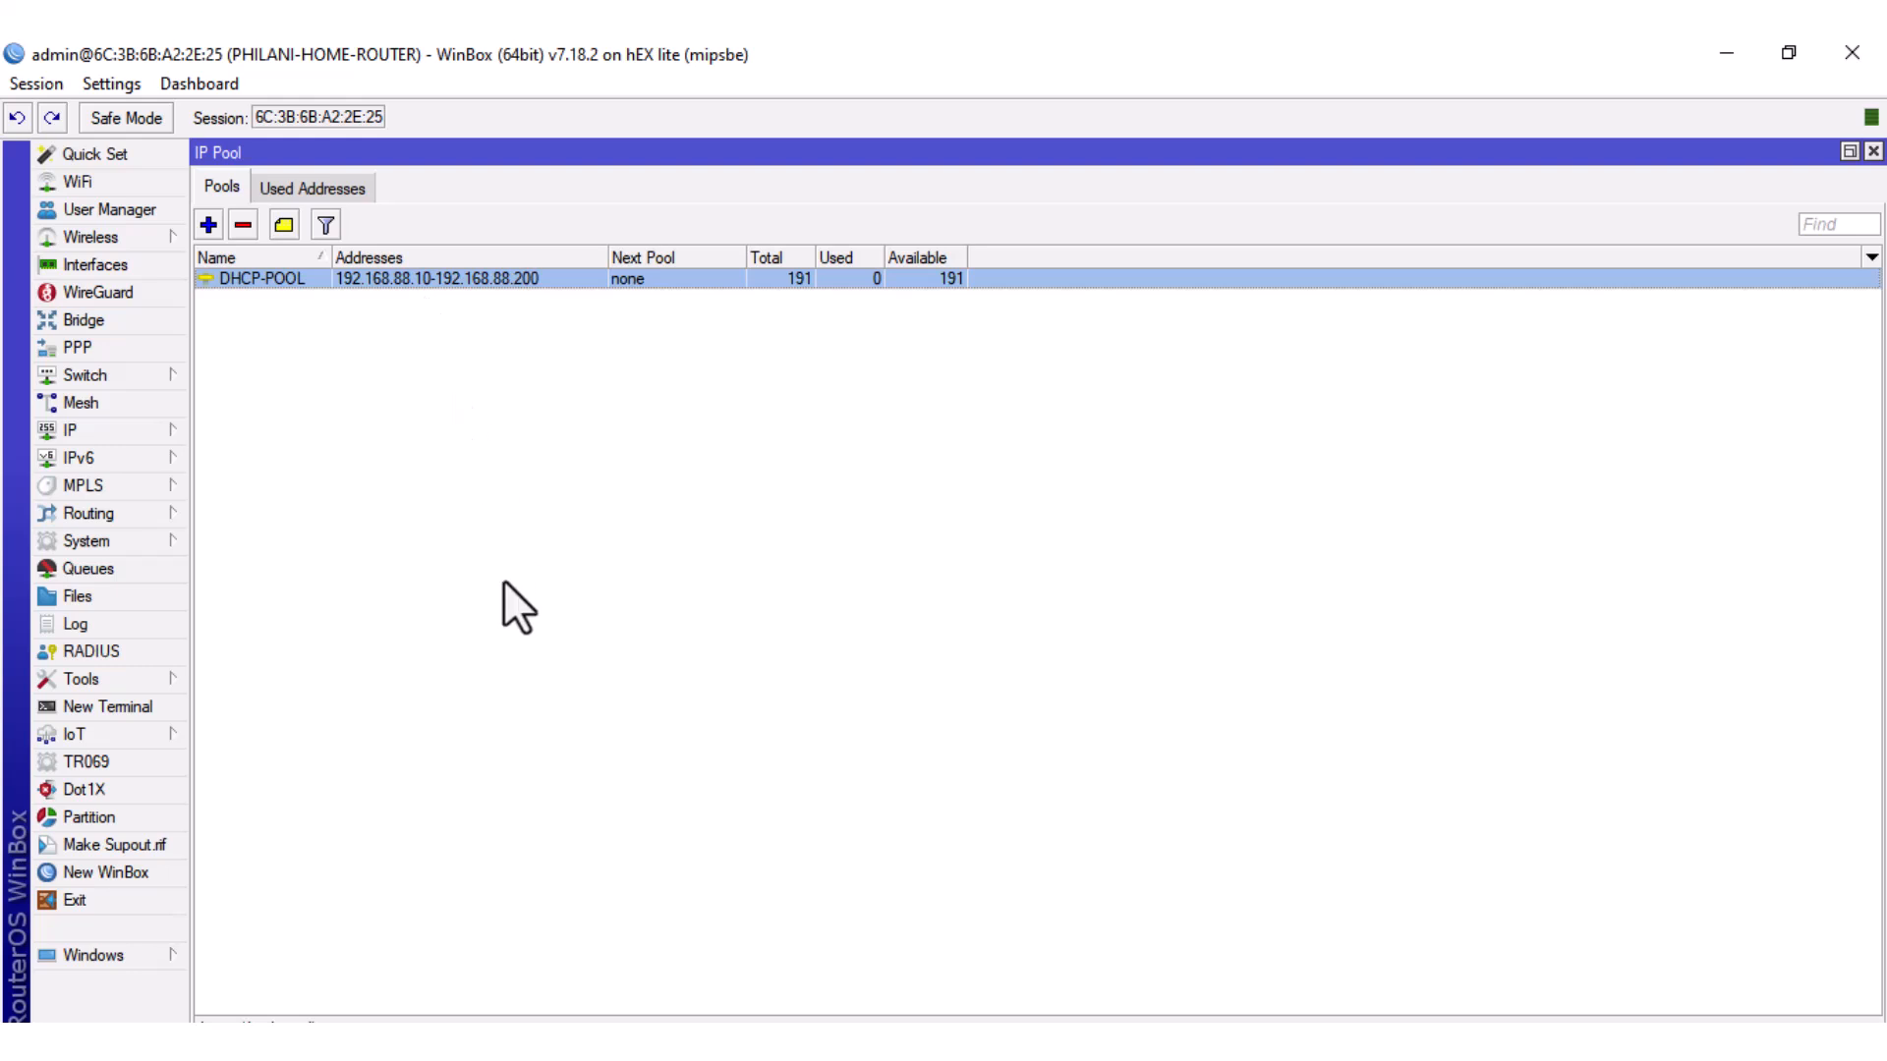
{"action": "left_click", "coordinate": [1873, 152]}
Add DHCP server LAN-DHCP-SERVER on LAN-BRIDGE using DHCP-POOL with 00:30:00 leases.
{"action": "left_click", "coordinate": [1873, 152]}
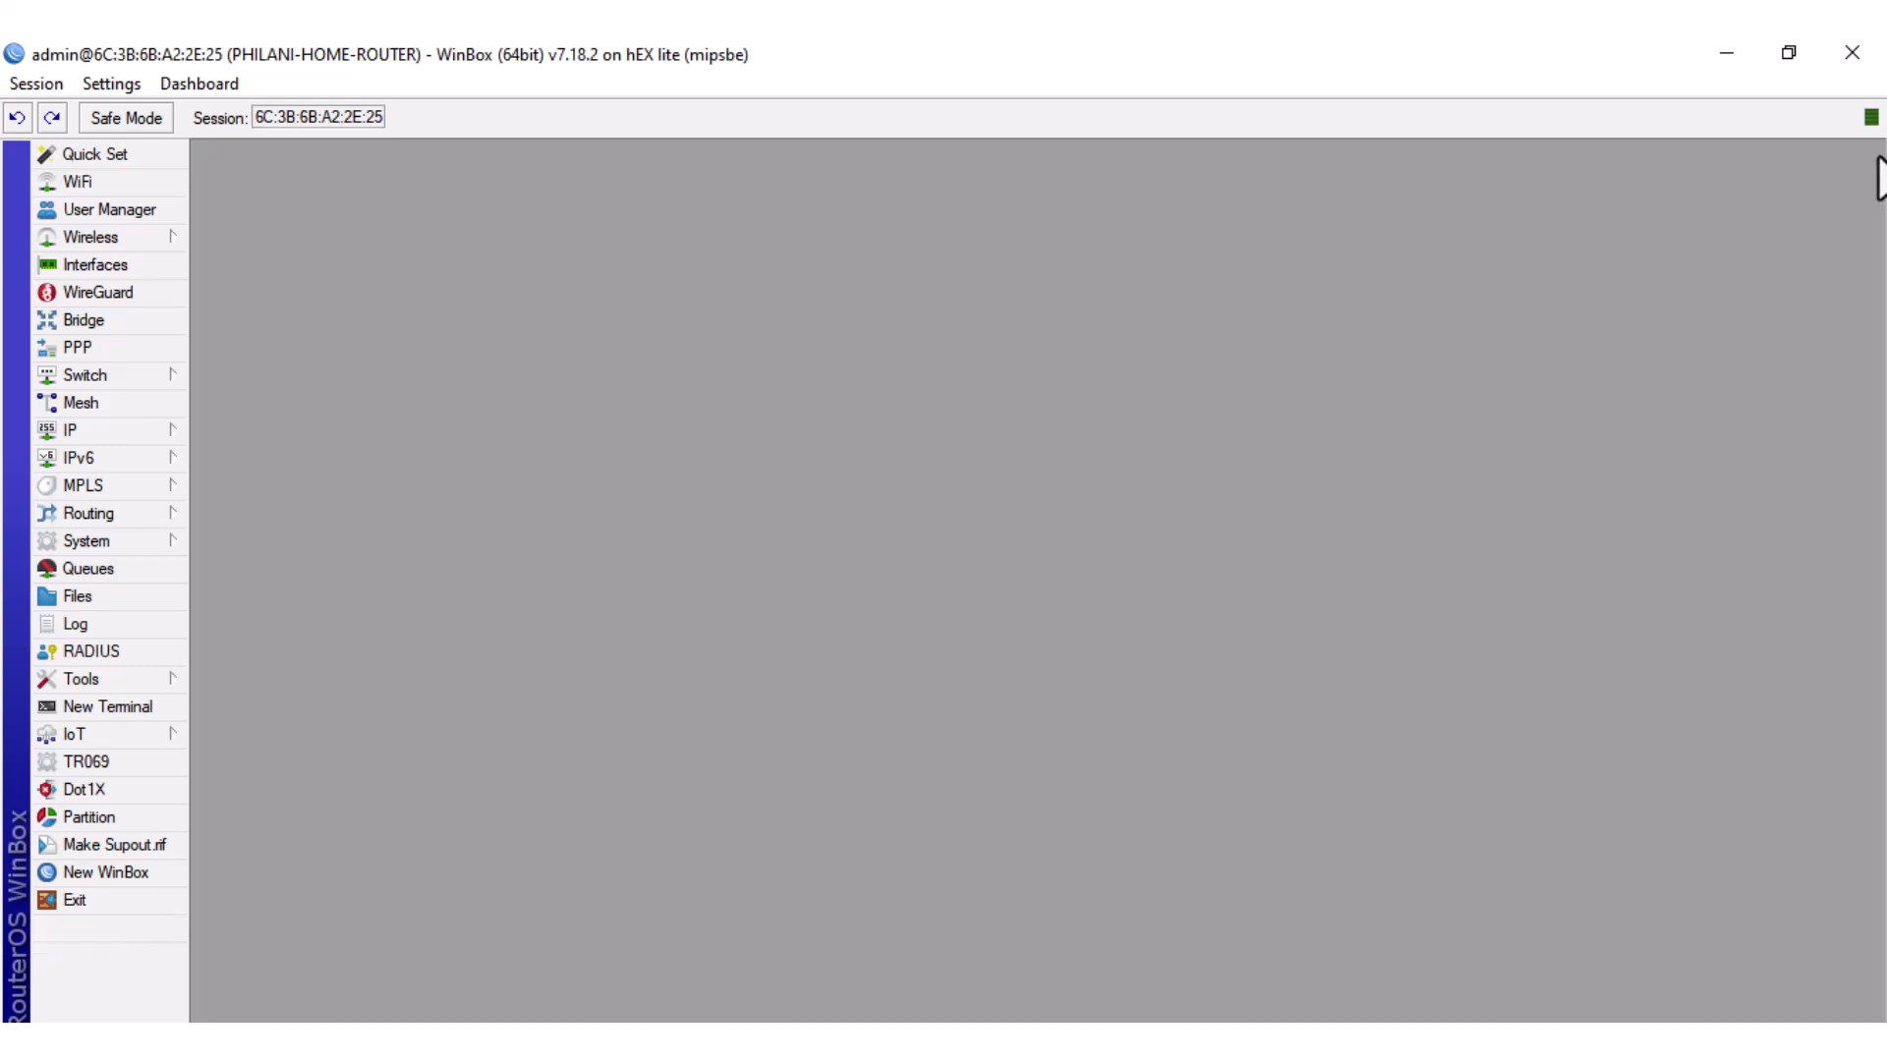
{"action": "left_click", "coordinate": [145, 430]}
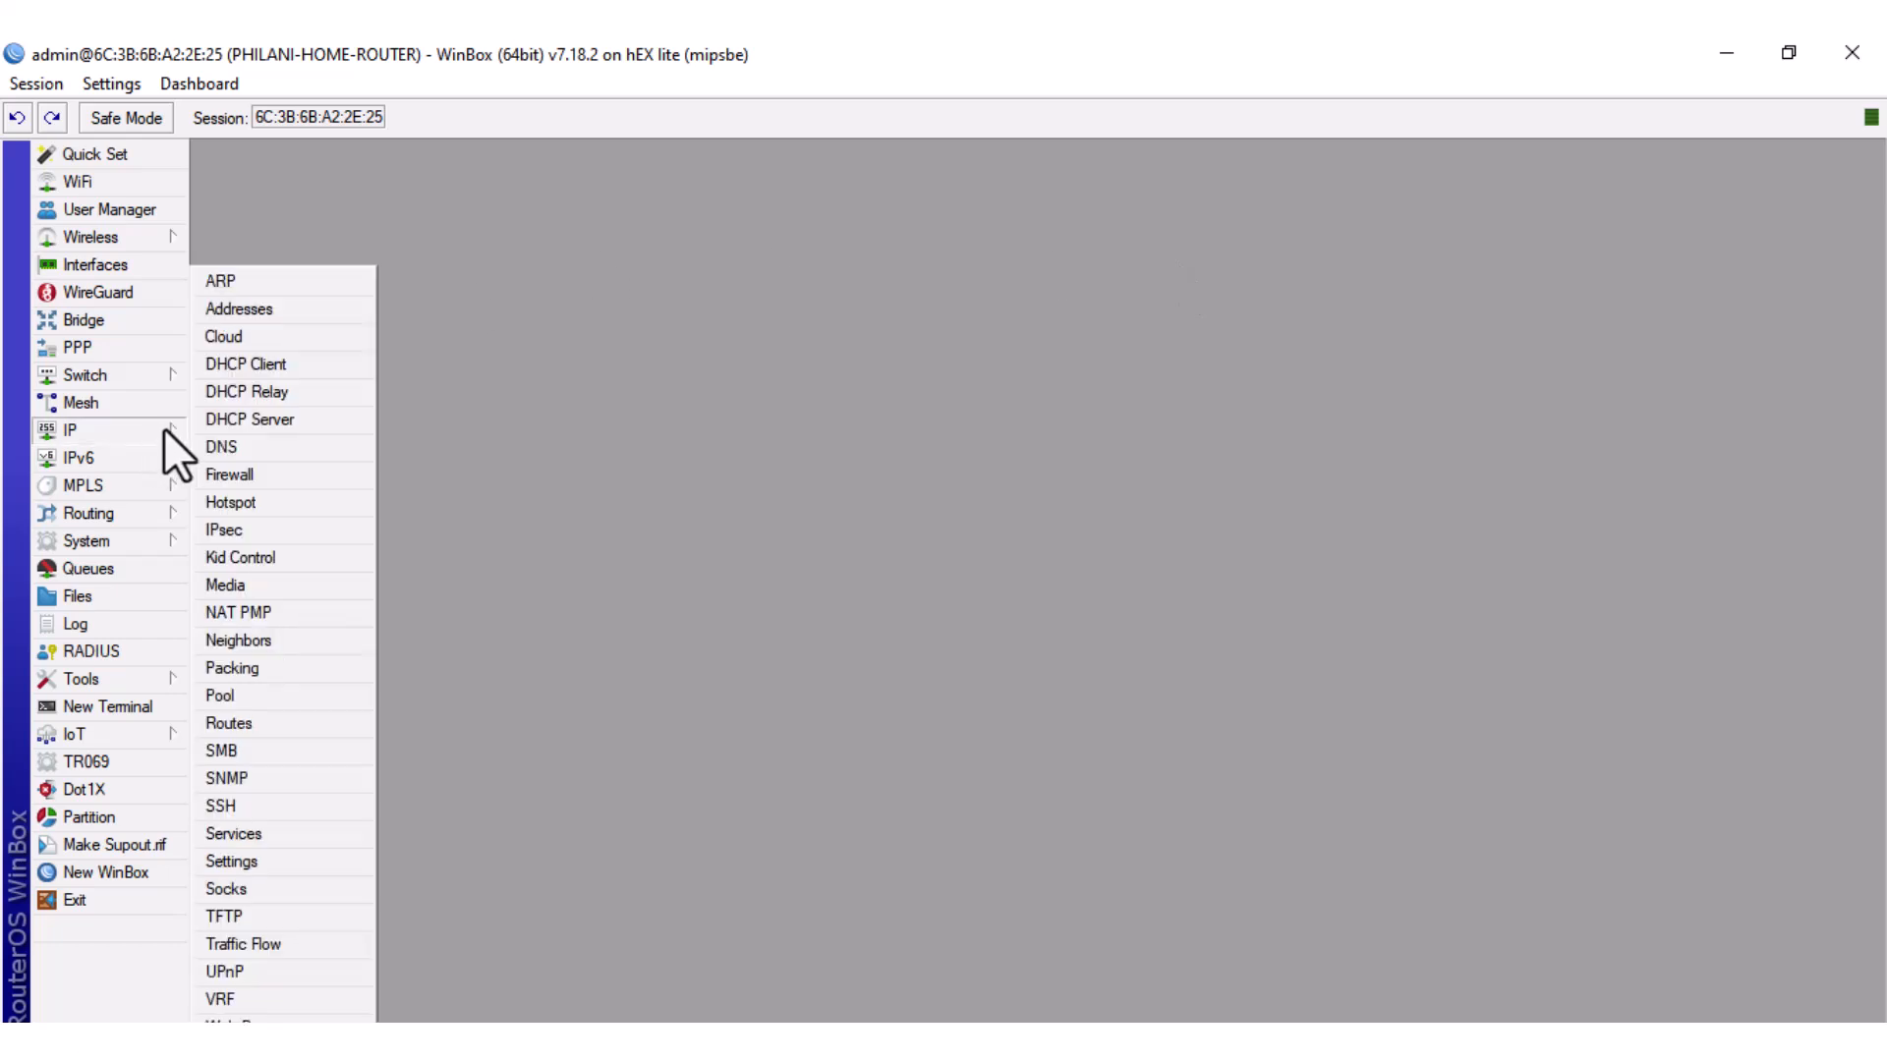
{"action": "left_click", "coordinate": [247, 420]}
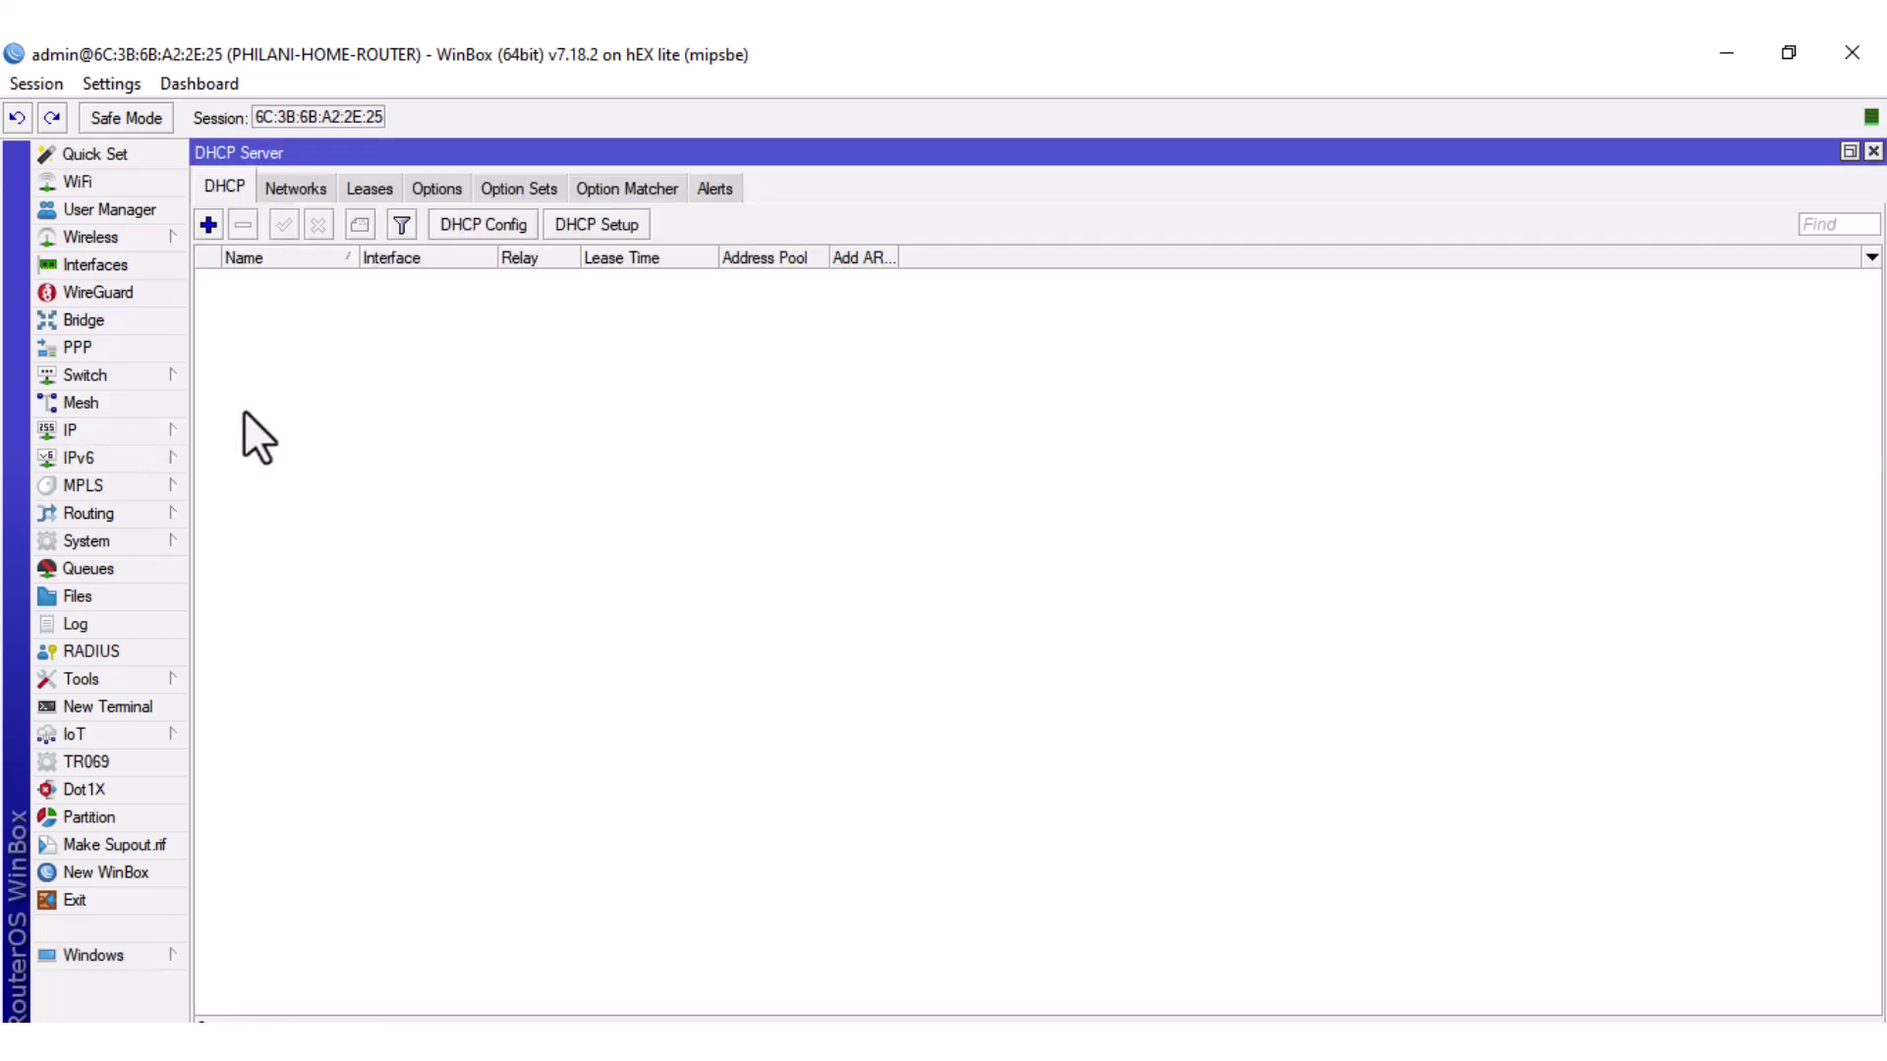
{"action": "left_click", "coordinate": [210, 225]}
{"action": "type", "text": "LAN-DHCP-SERVER"}
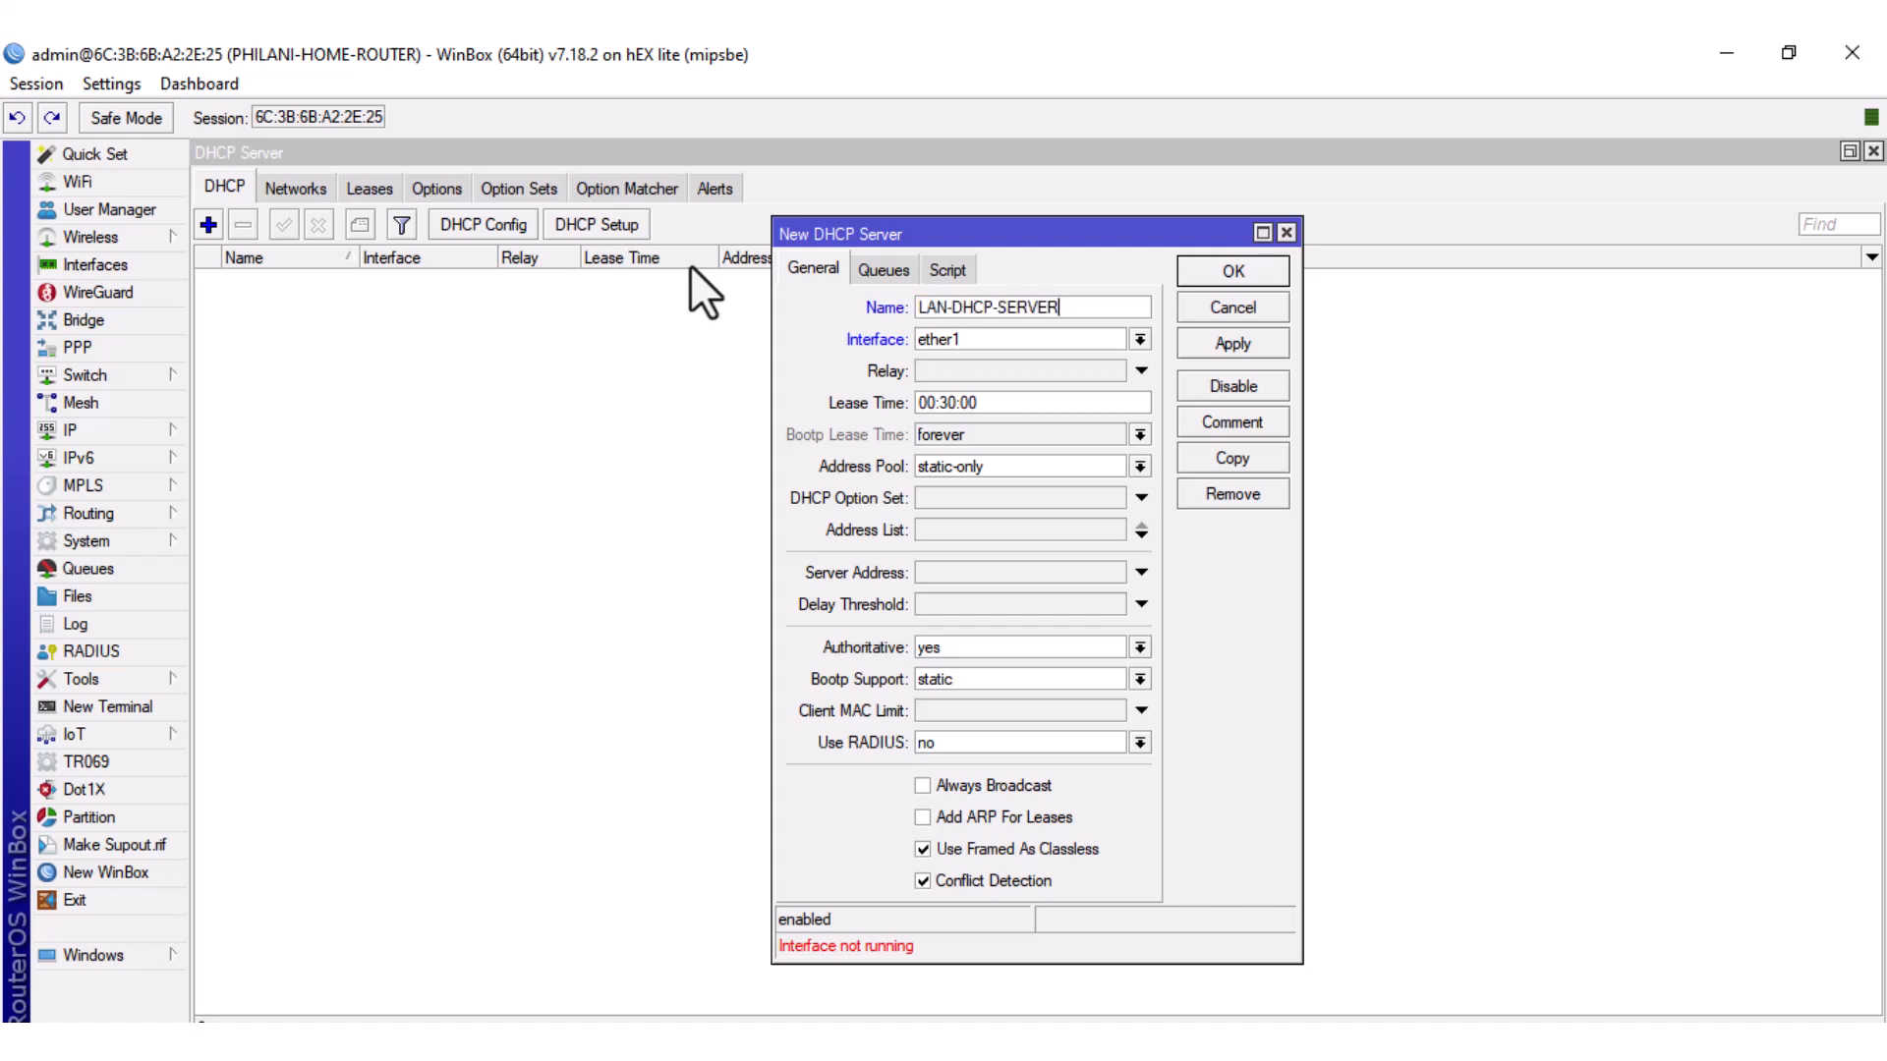
{"action": "left_click", "coordinate": [1140, 340]}
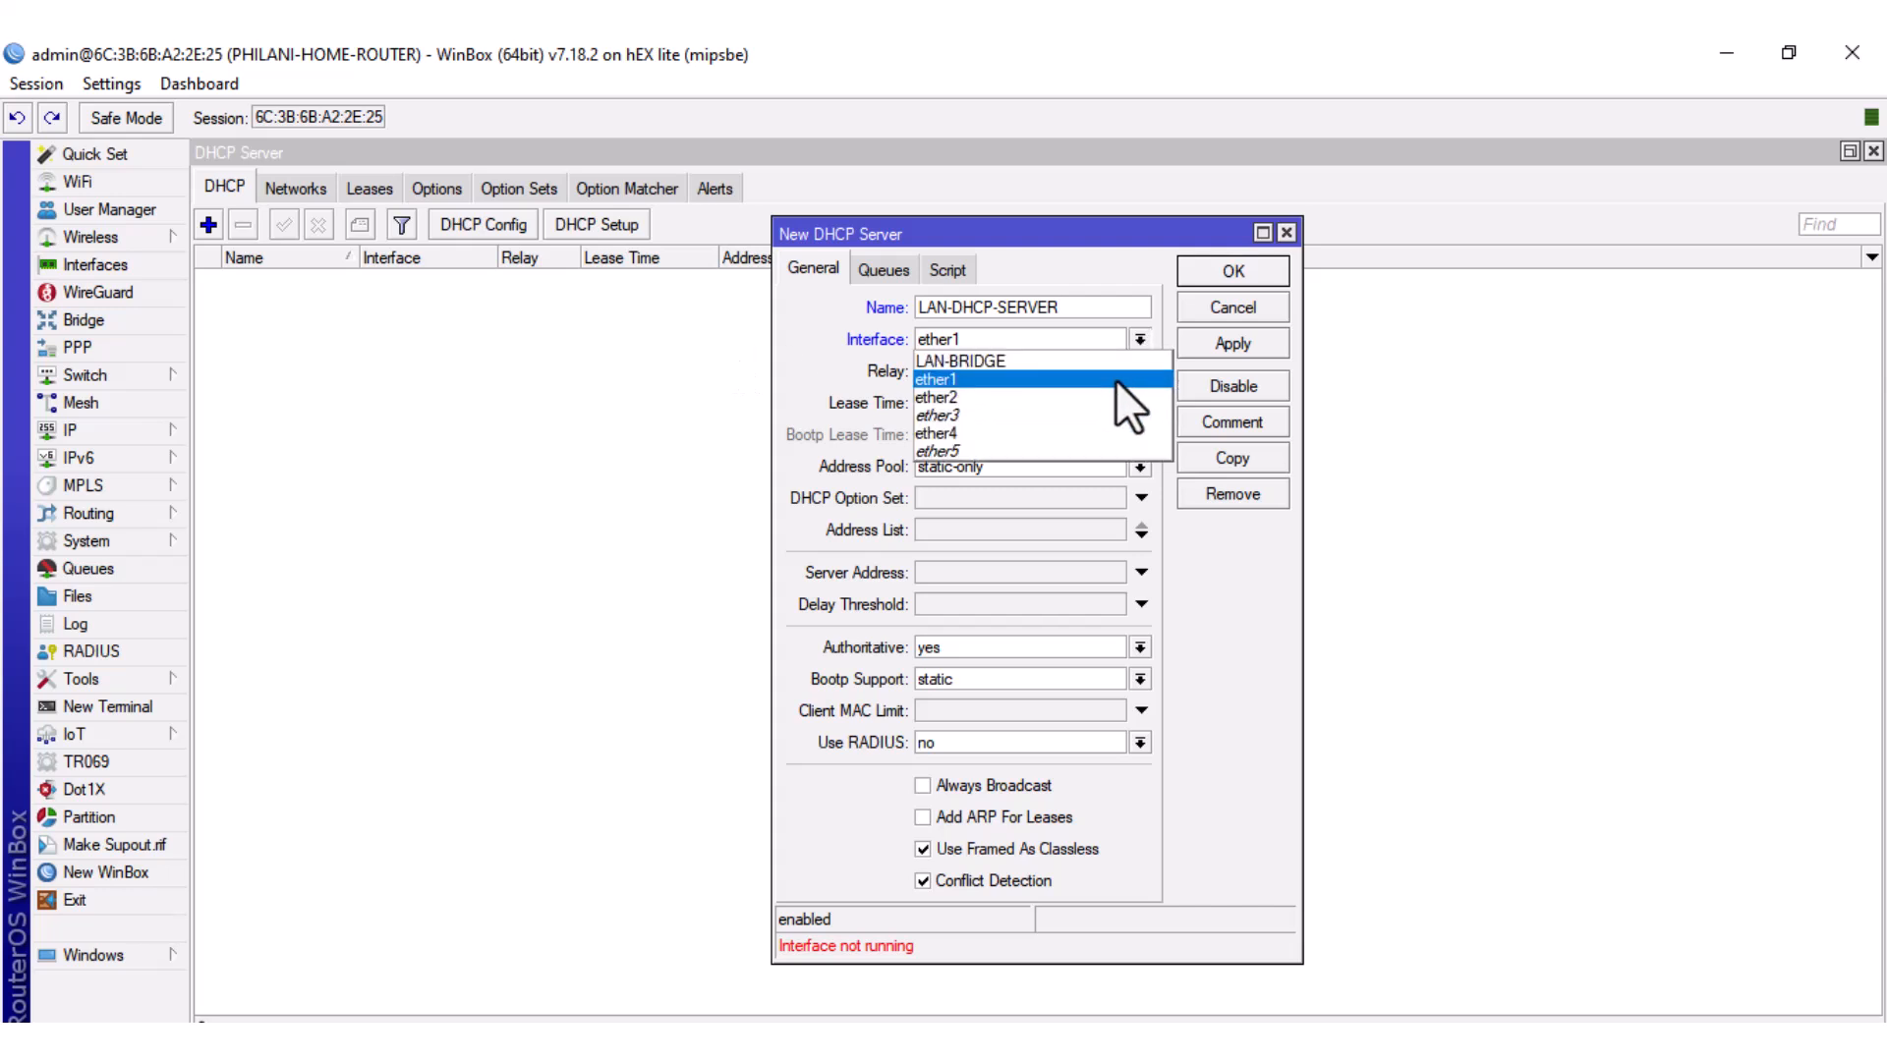
{"action": "left_click", "coordinate": [1088, 356]}
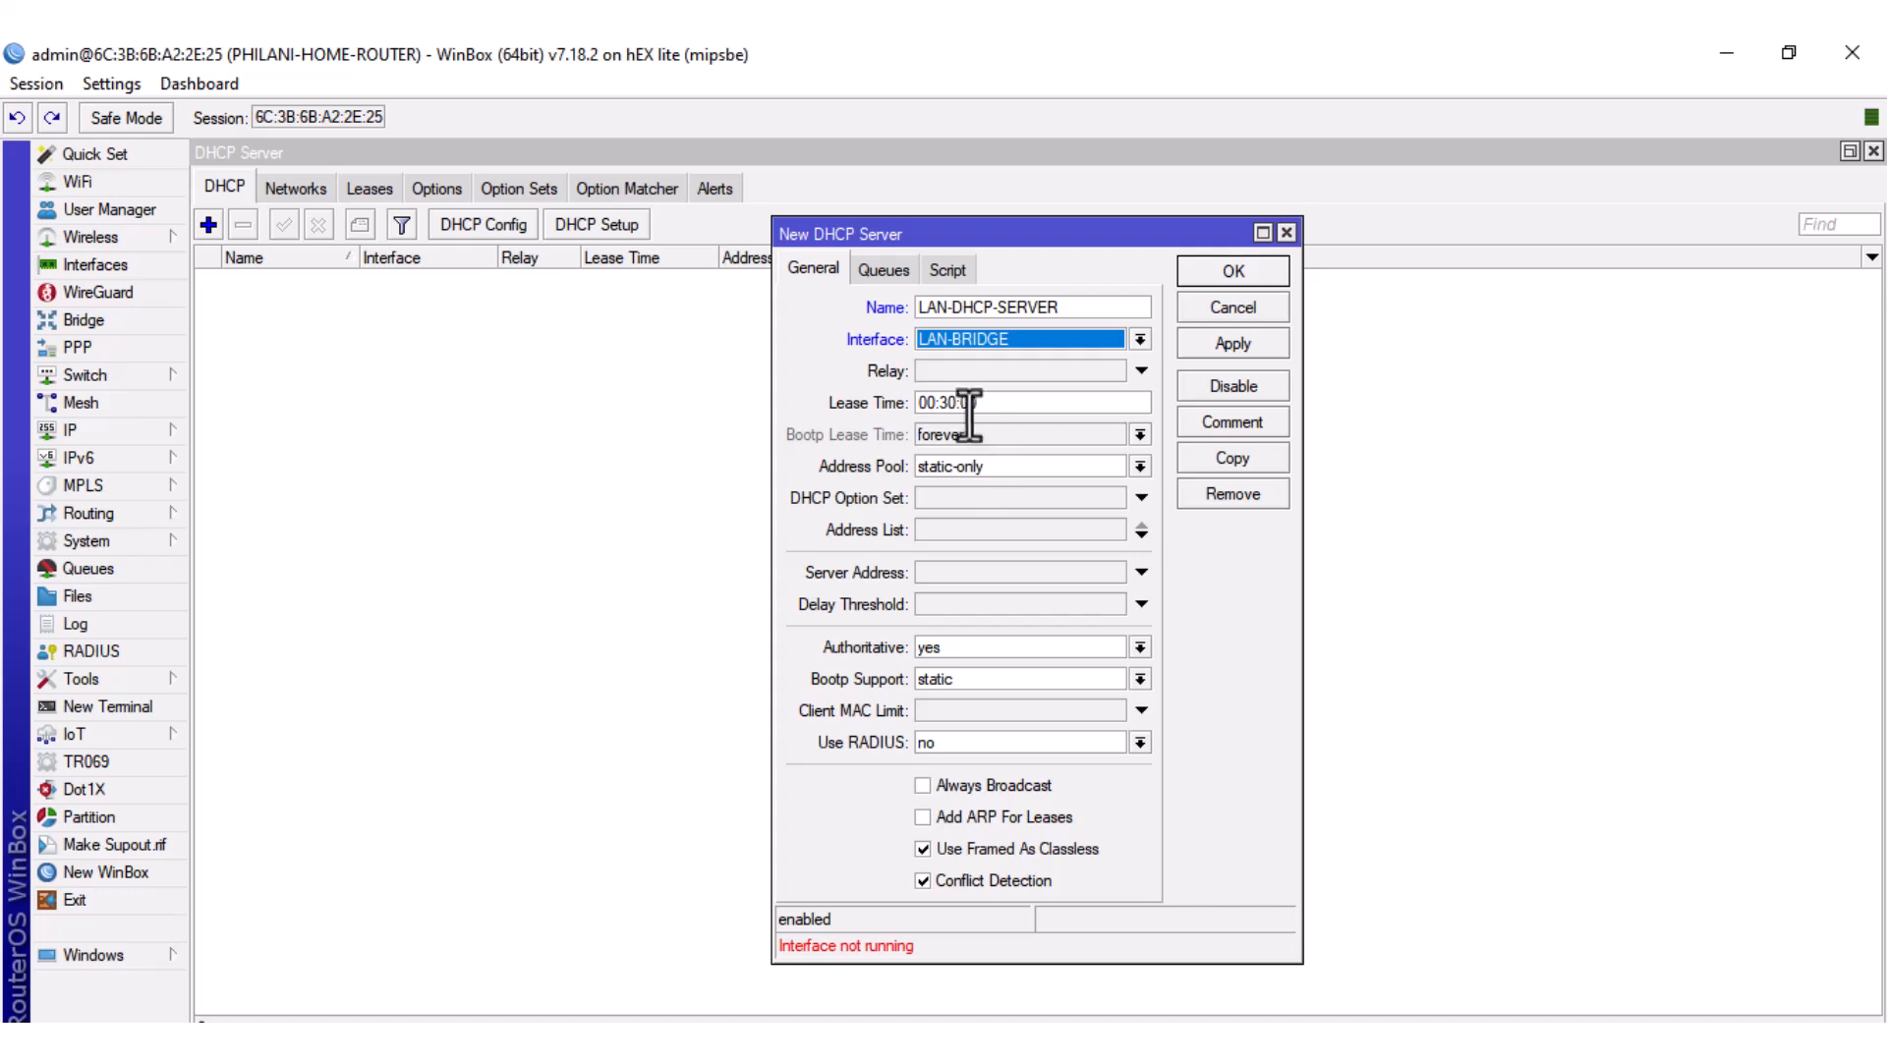
{"action": "left_click", "coordinate": [1140, 465]}
{"action": "left_click", "coordinate": [1108, 484]}
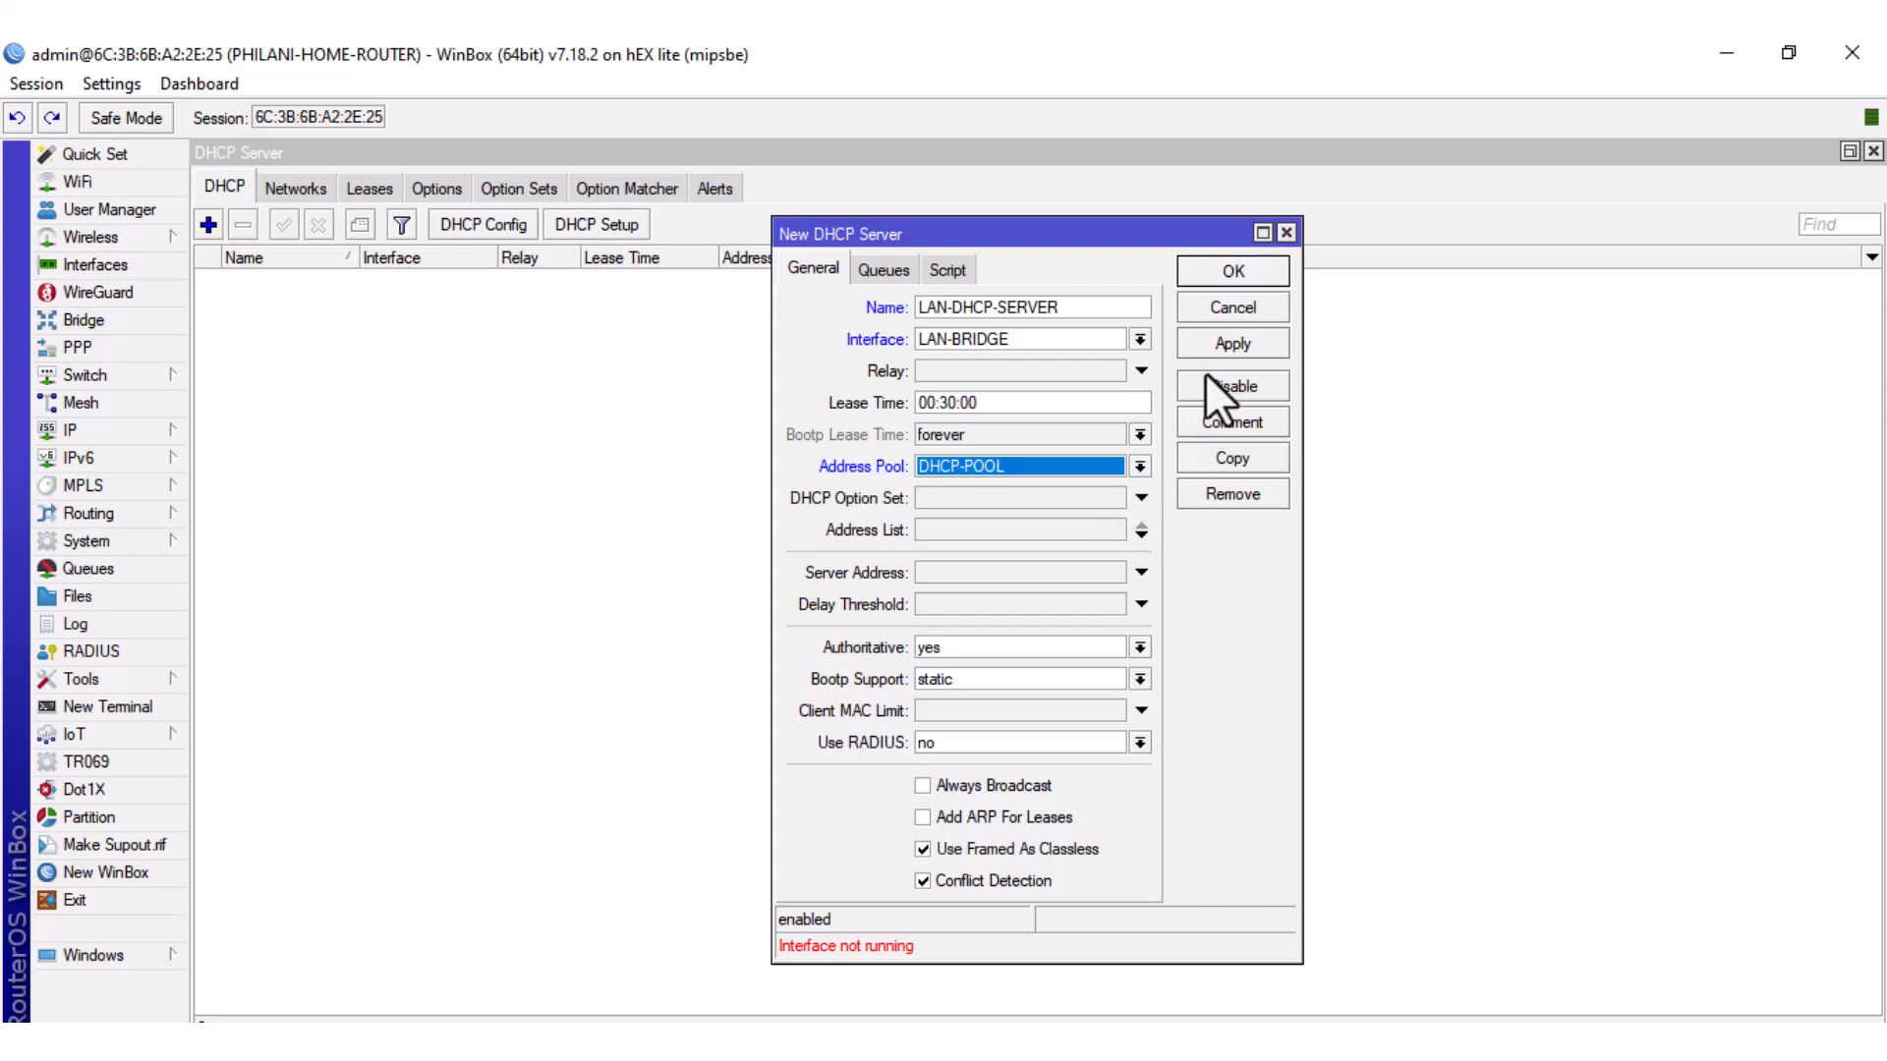
{"action": "left_click", "coordinate": [1218, 350]}
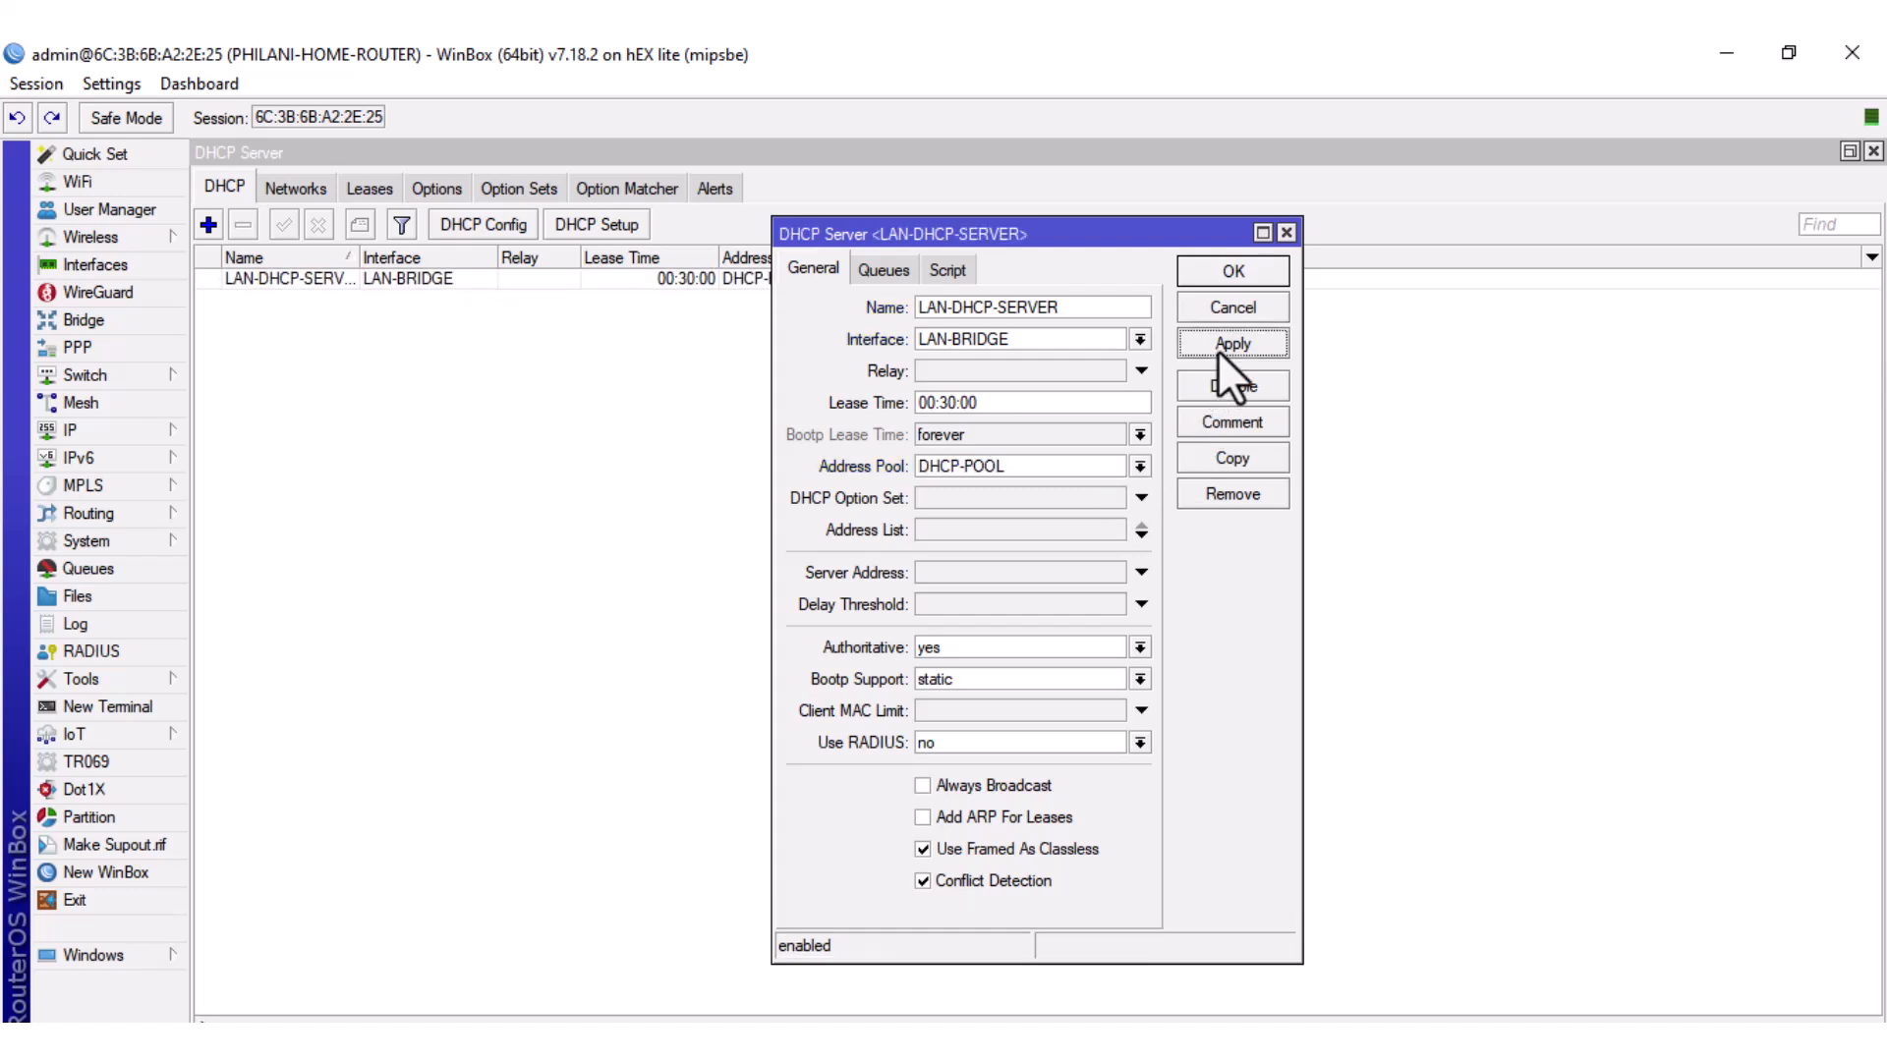
{"action": "left_click", "coordinate": [1242, 281]}
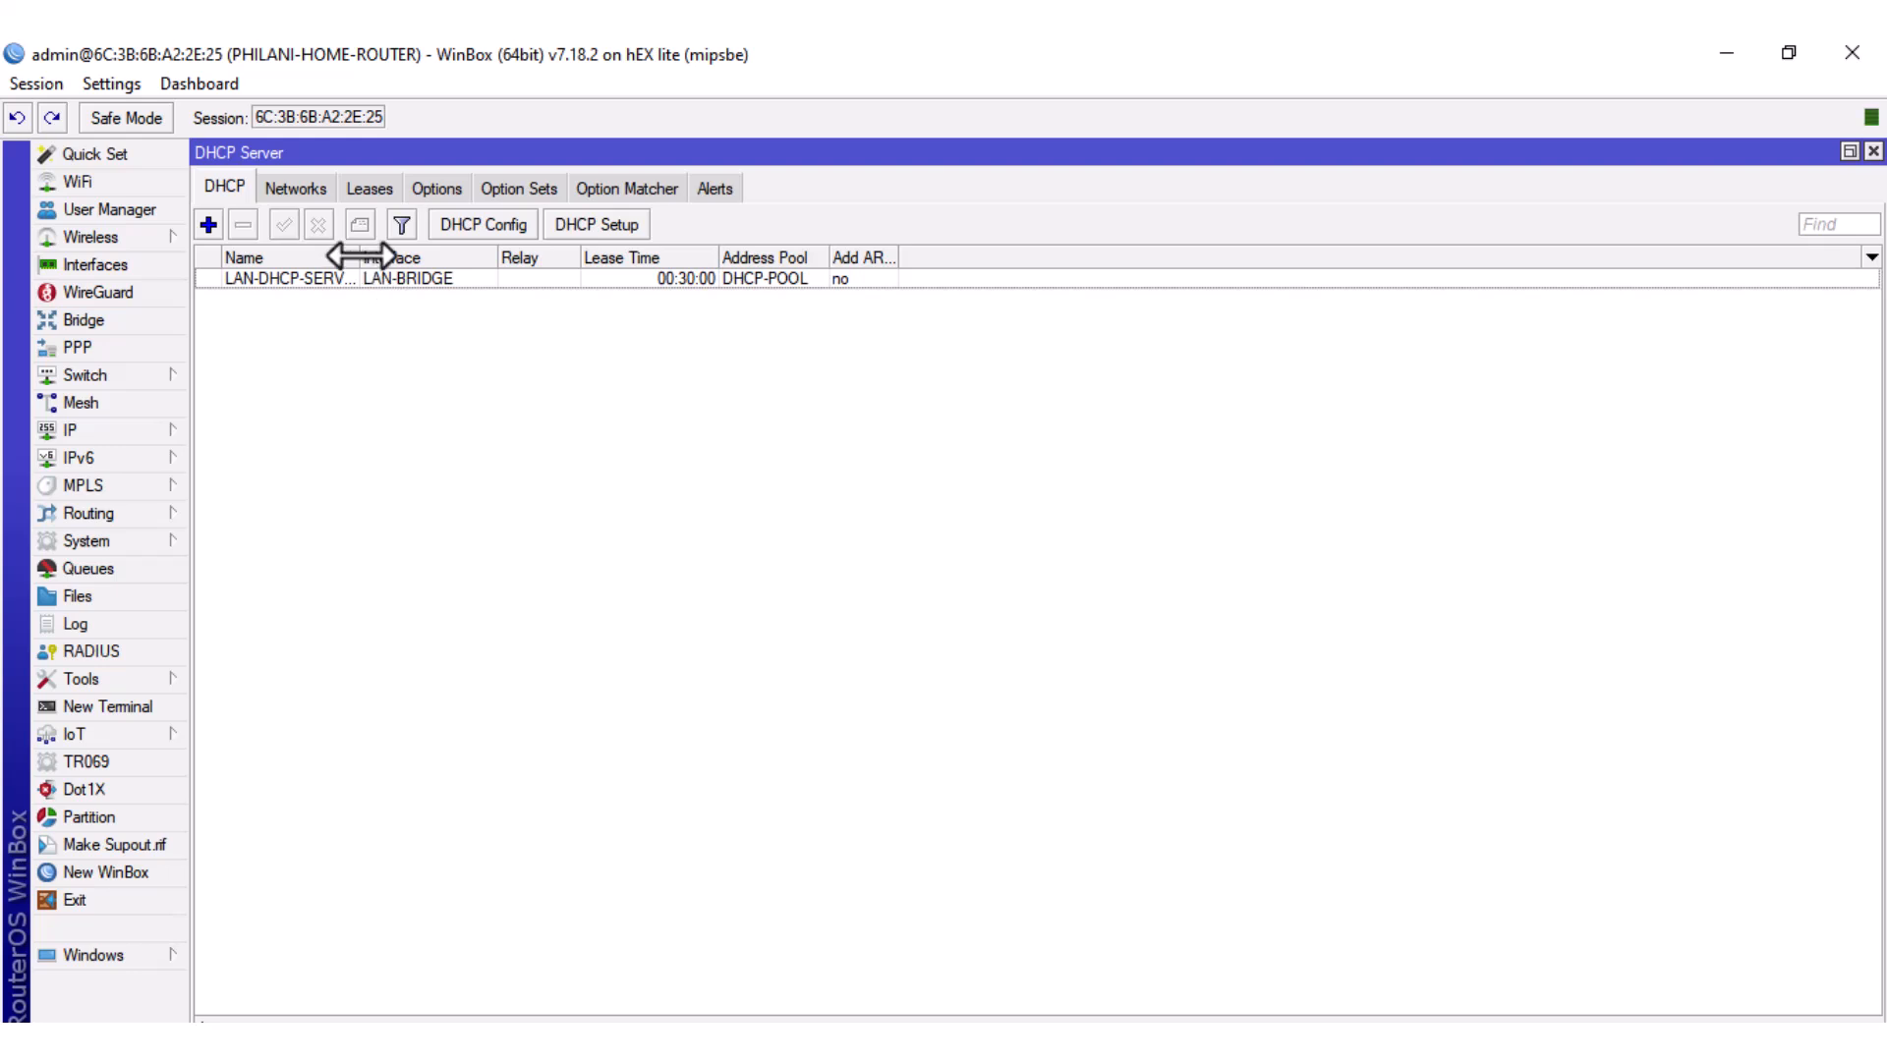
{"action": "left_click_drag", "start_coordinate": [360, 256], "coordinate": [474, 257]}
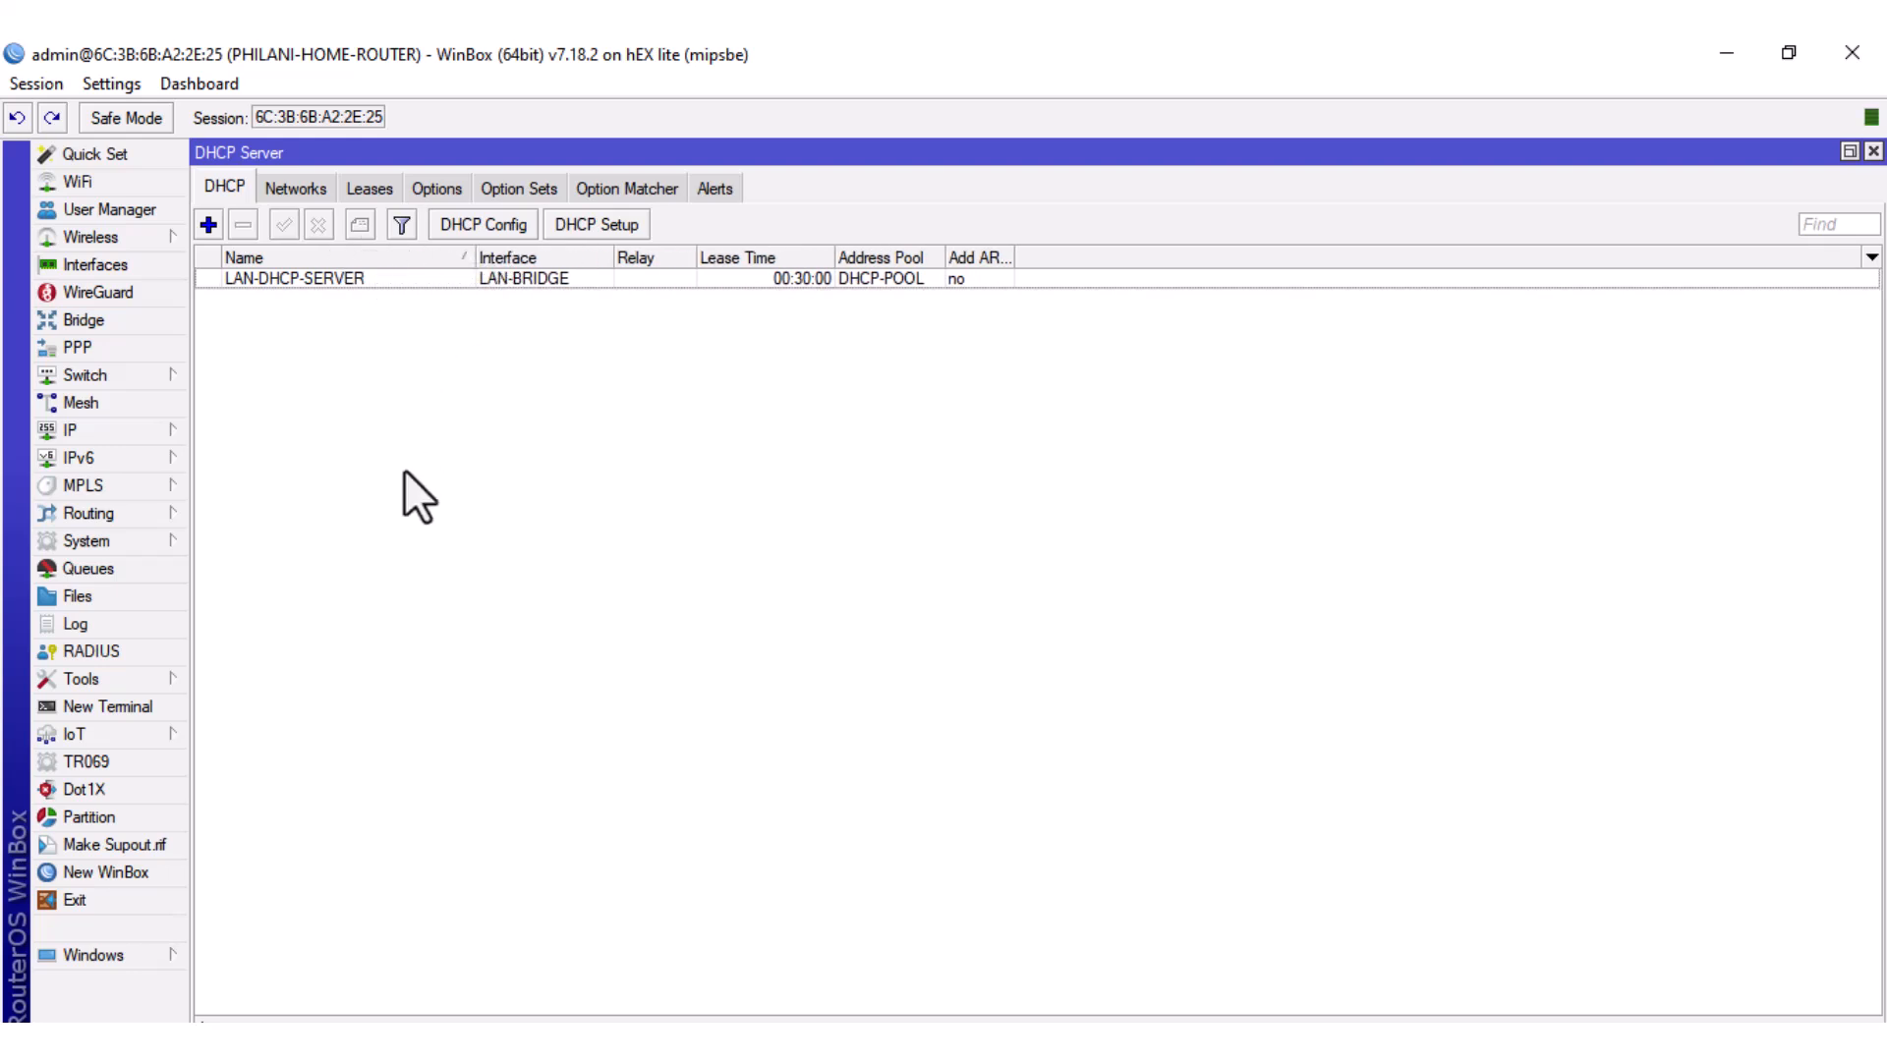
Add DHCP network 192.168.88.0/24 with gateway 192.168.88.1 and DNS 8.8.8.8 and 8.8.4.4.
{"action": "left_click", "coordinate": [297, 181]}
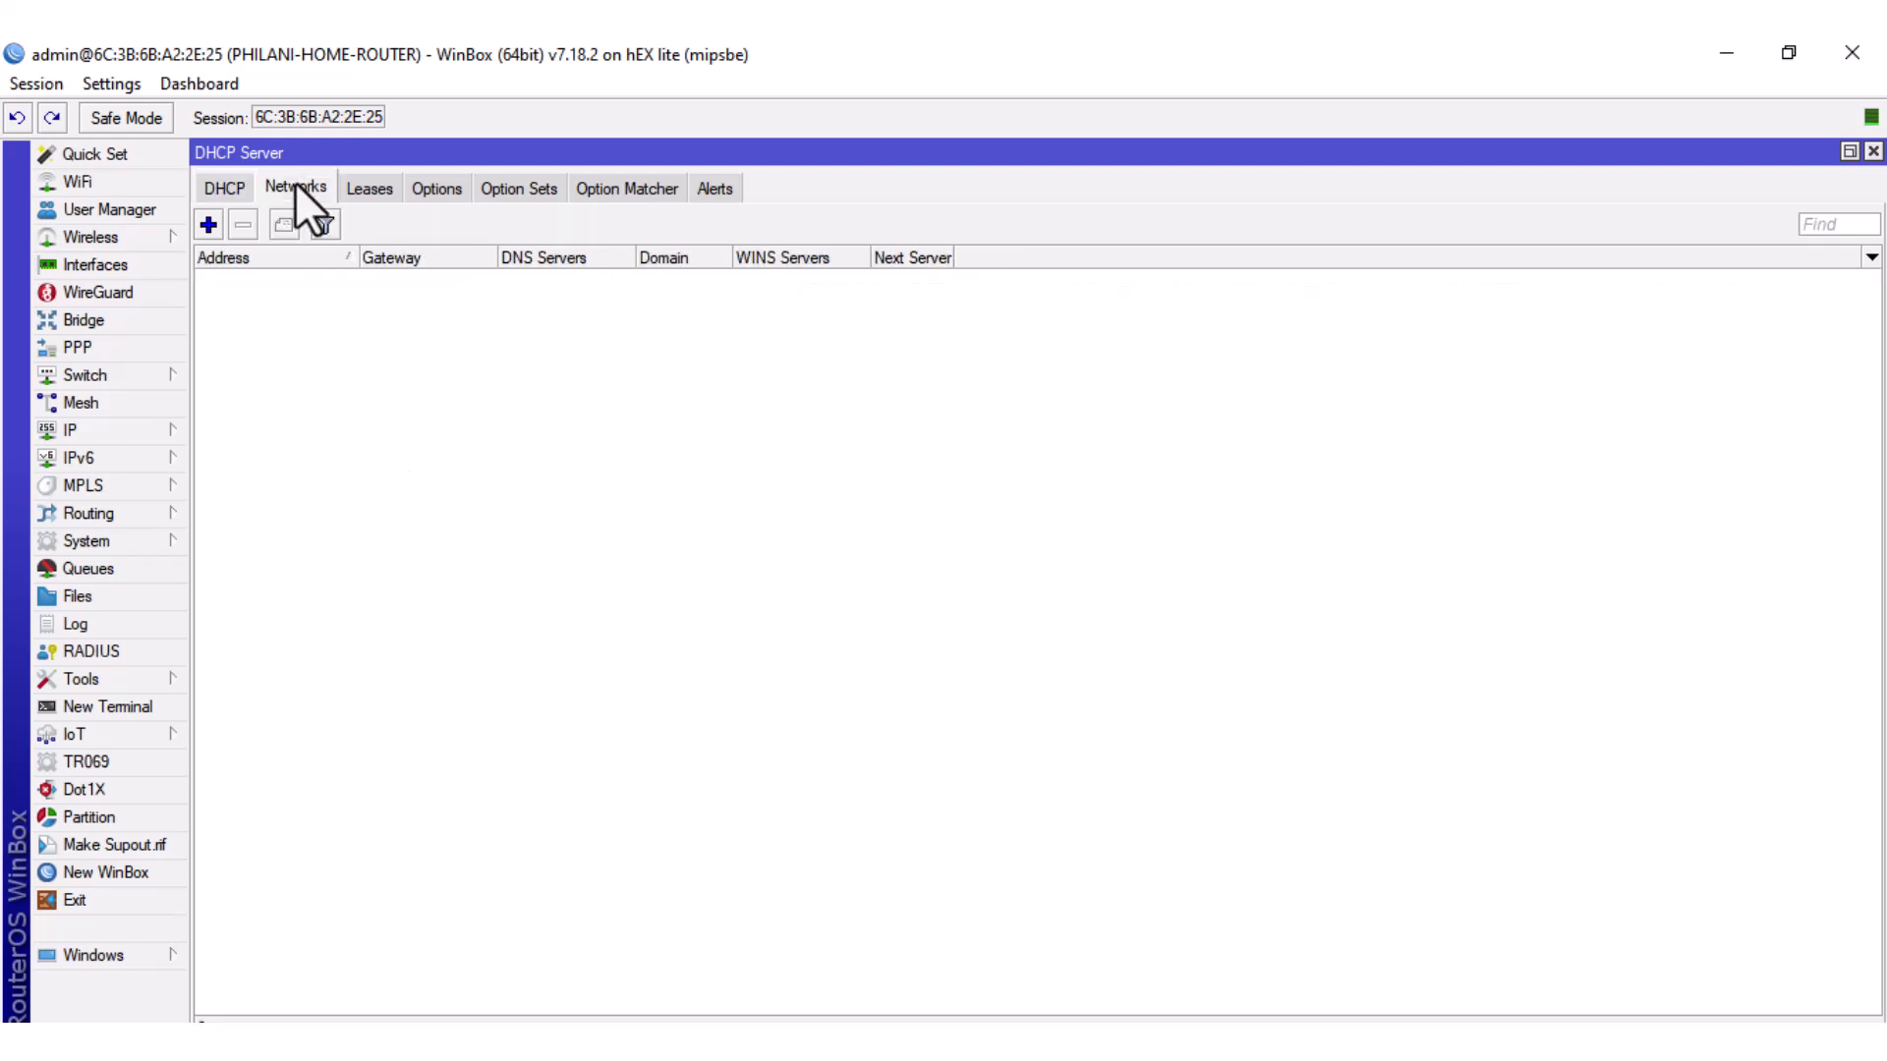
{"action": "left_click", "coordinate": [208, 224]}
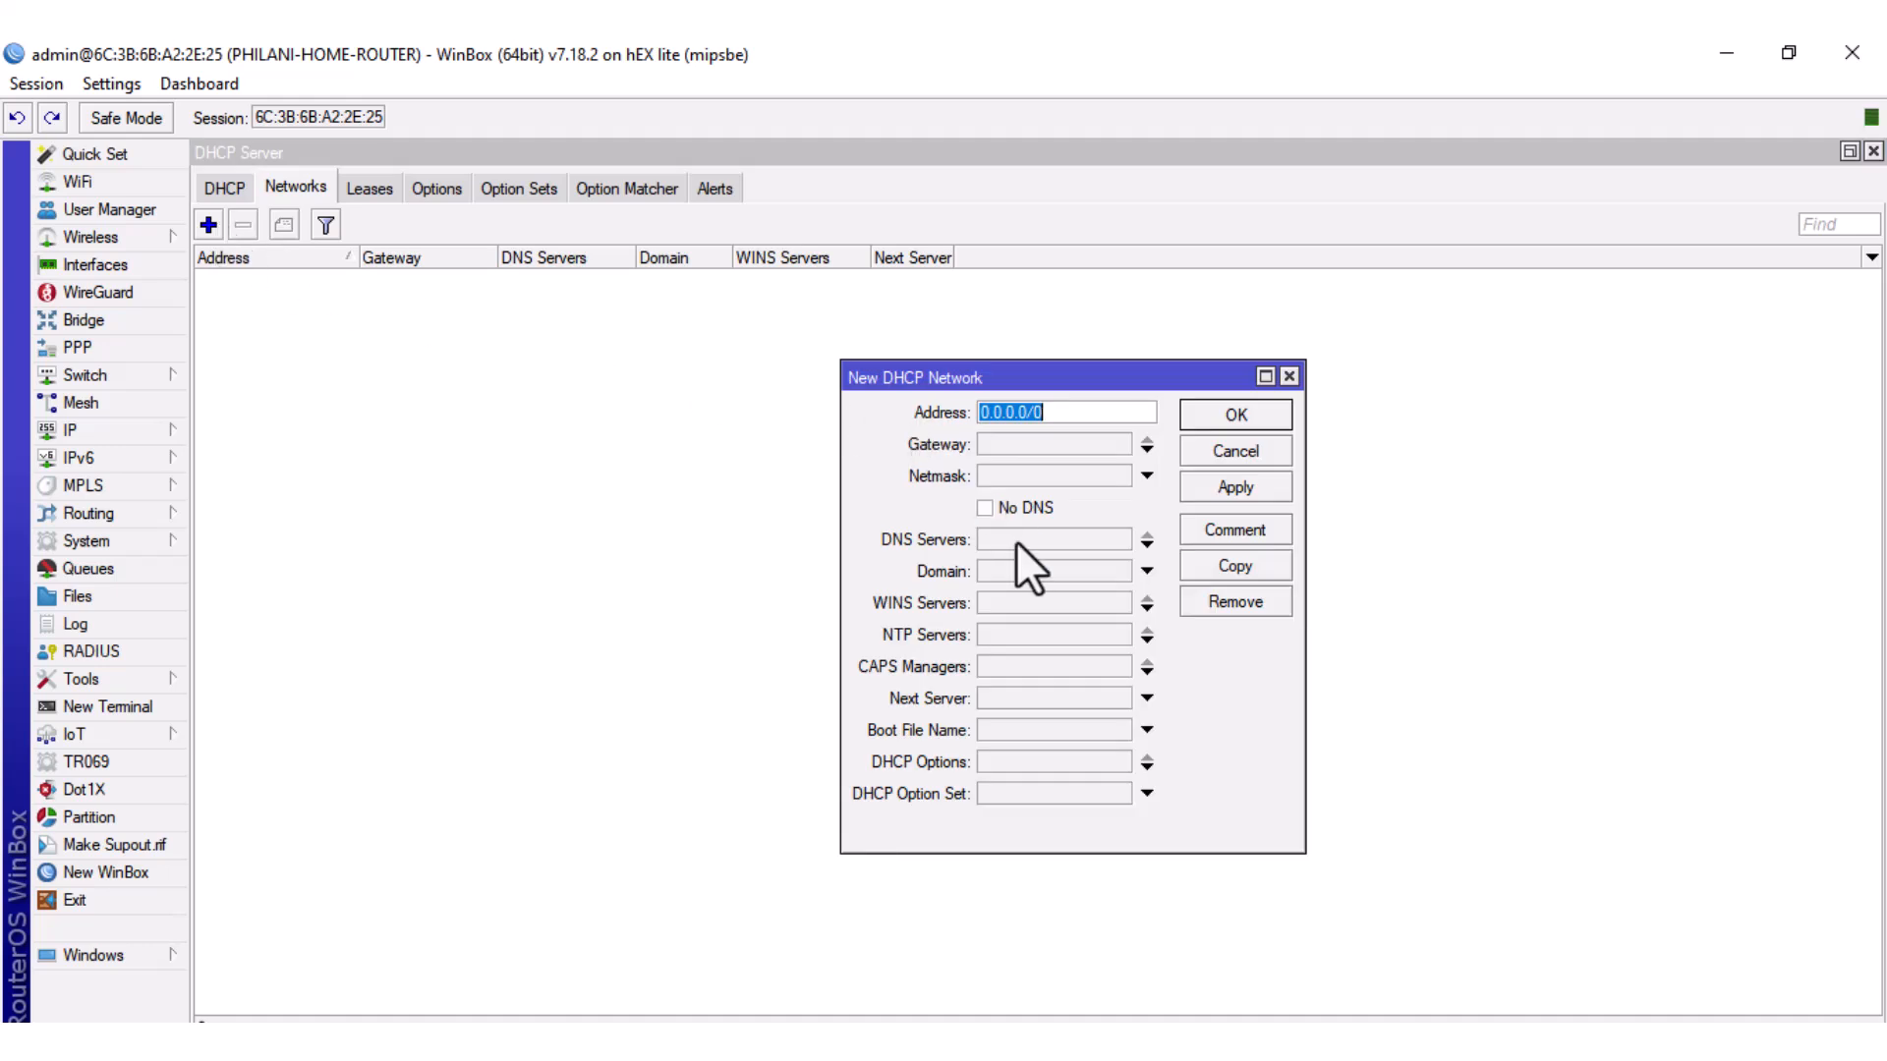
{"action": "type", "text": "192.168.88.0/24"}
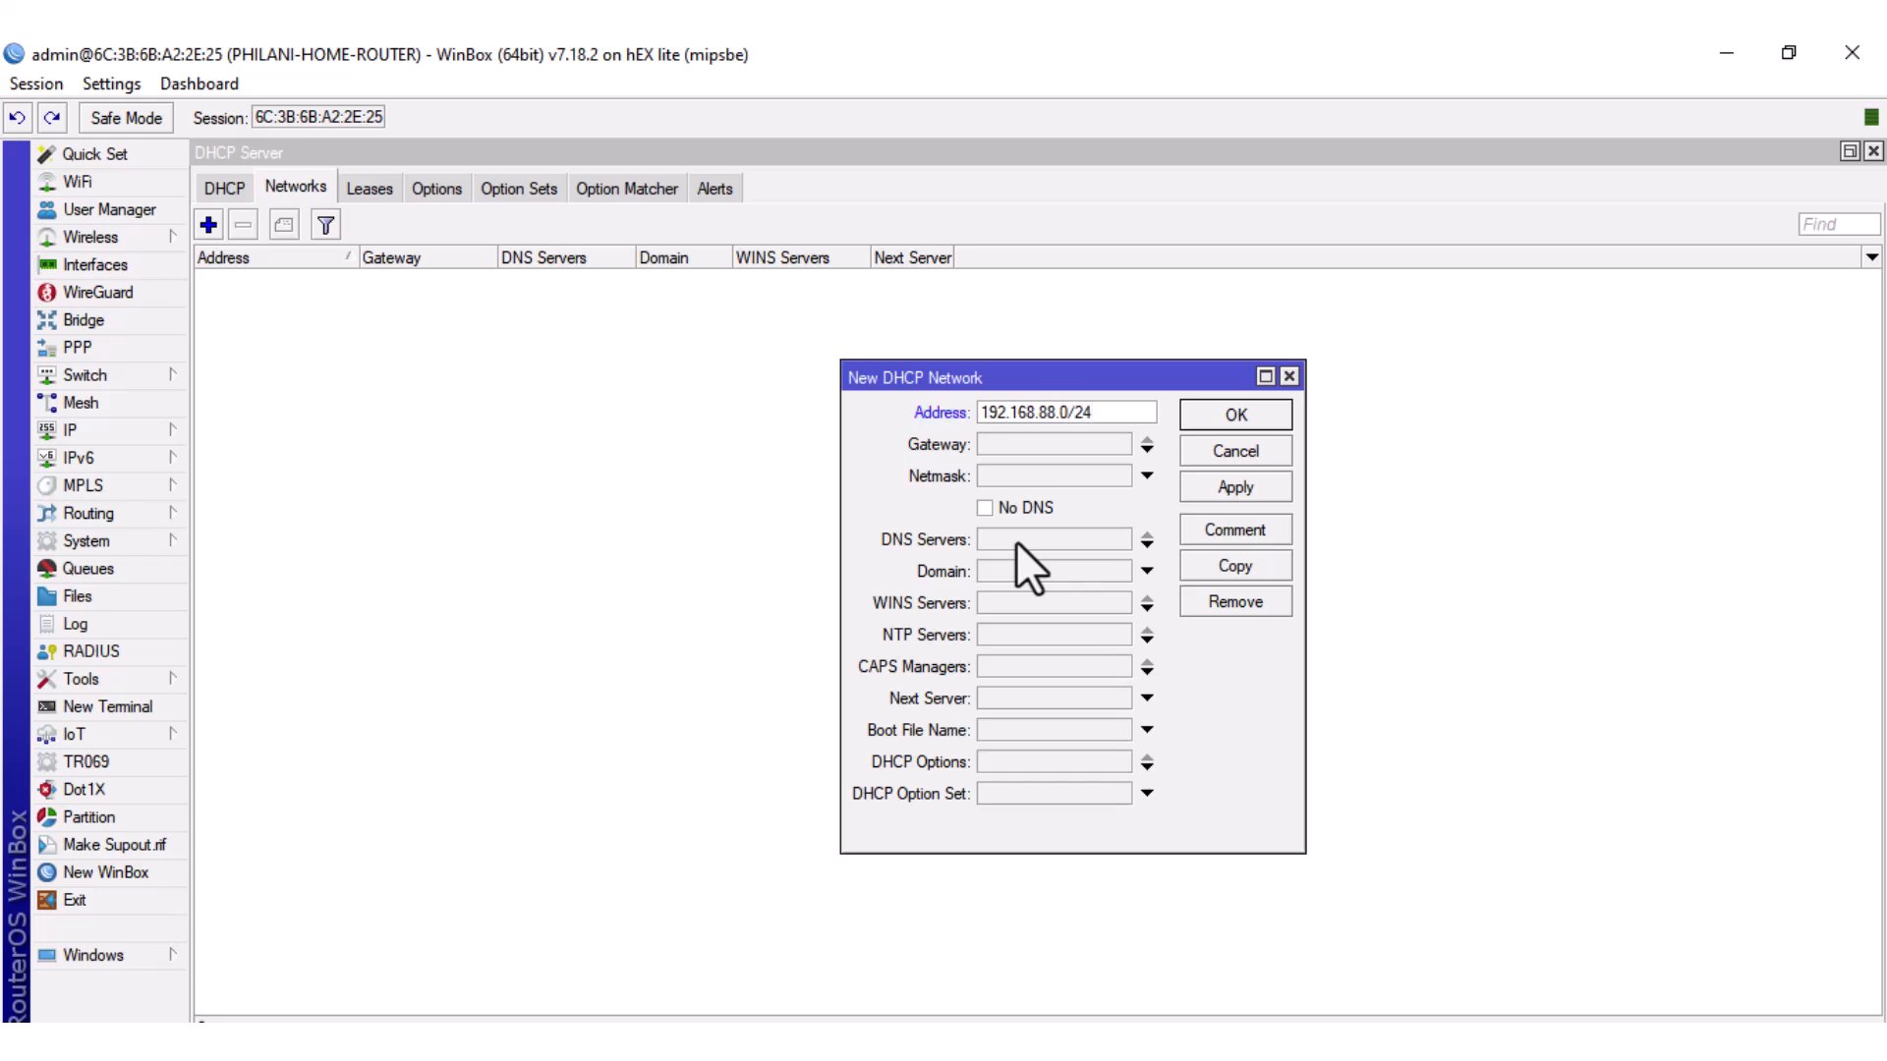
{"action": "left_click", "coordinate": [1010, 442]}
{"action": "type", "text": "19"}
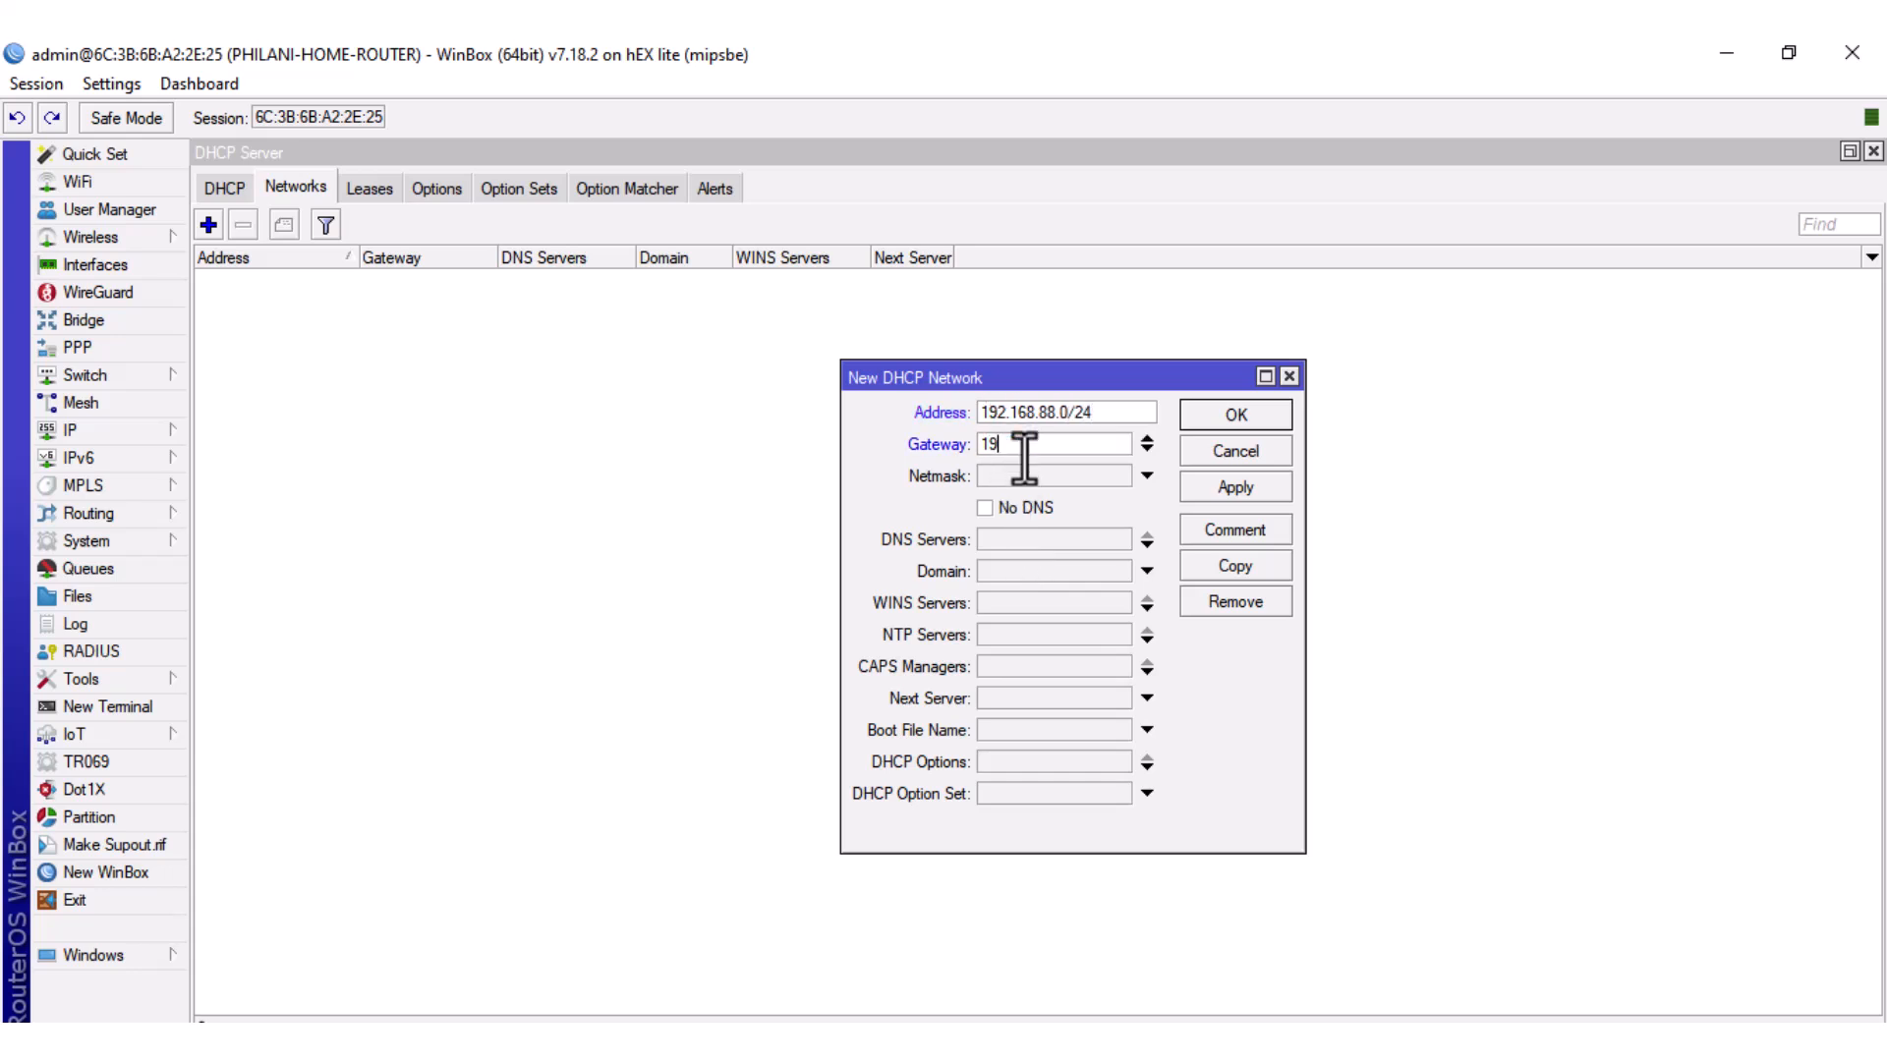
{"action": "type", "text": "2.168.88.1"}
{"action": "left_click", "coordinate": [993, 539]}
{"action": "type", "text": "8.8.8.8"}
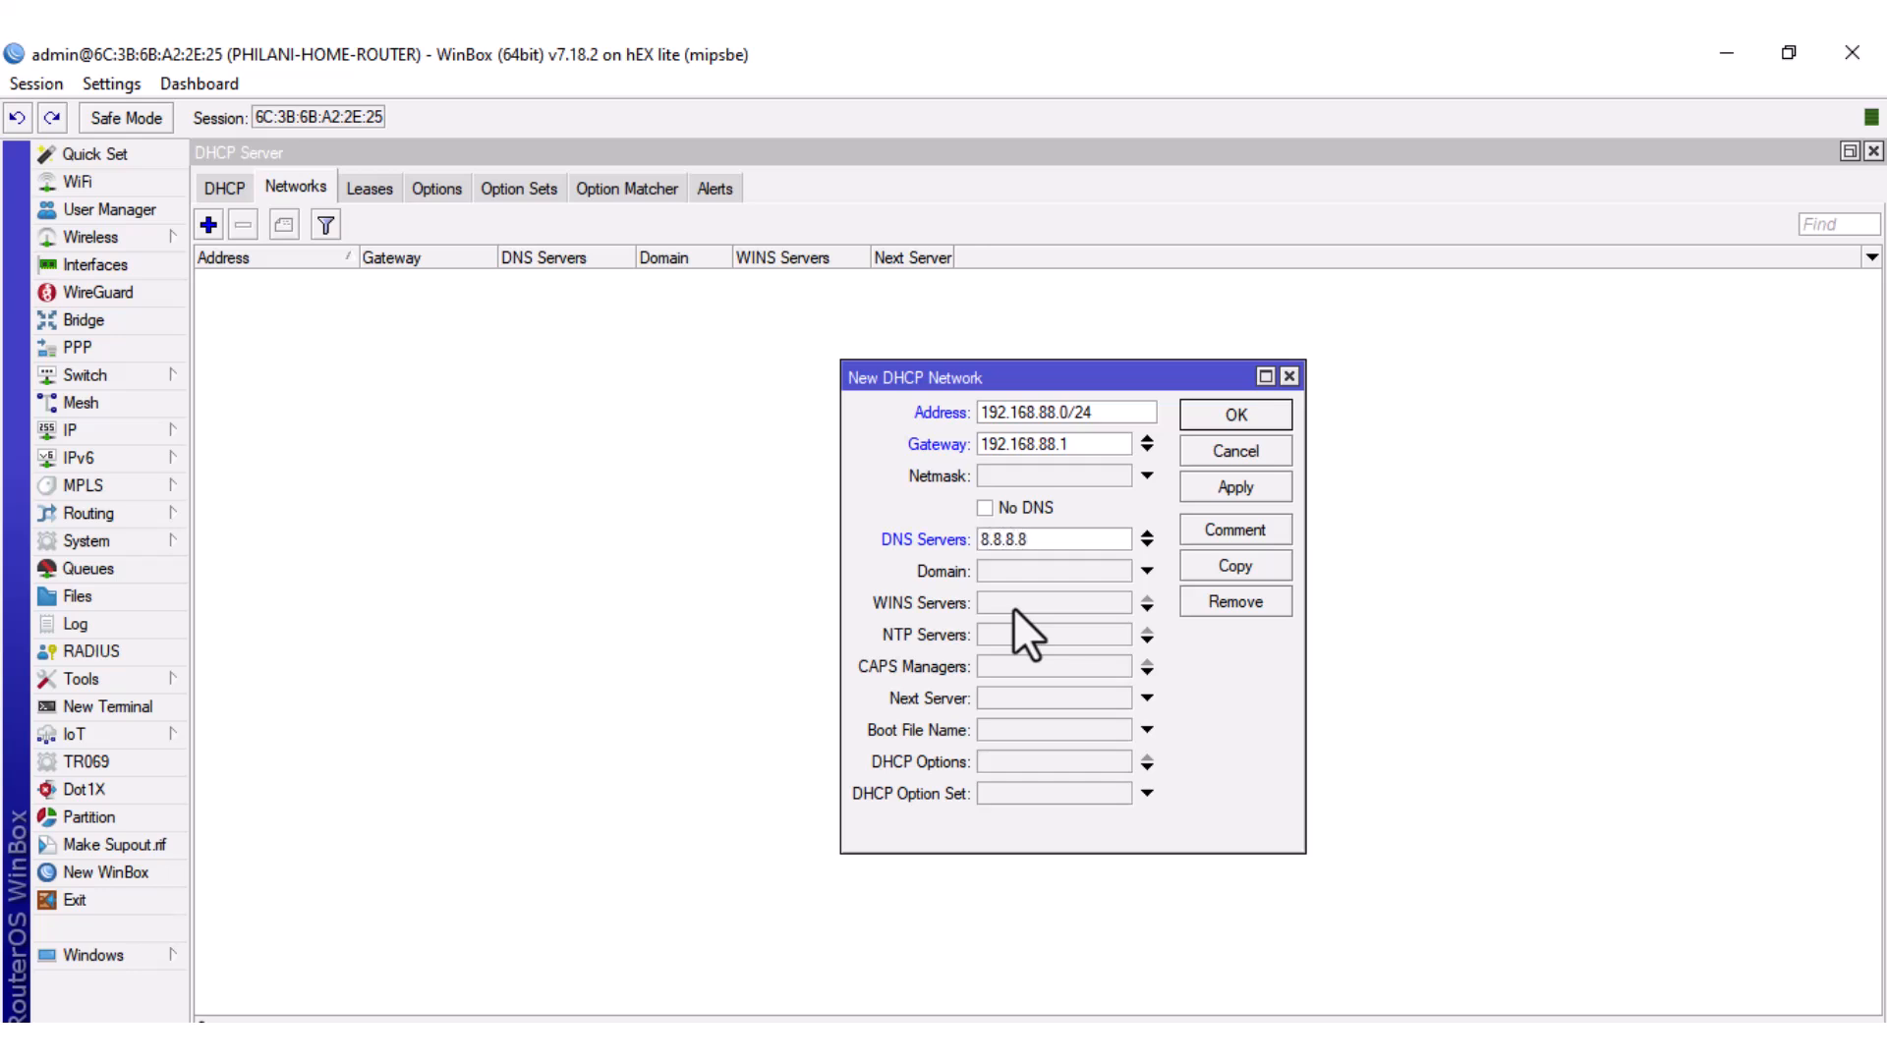
{"action": "left_click", "coordinate": [1147, 543]}
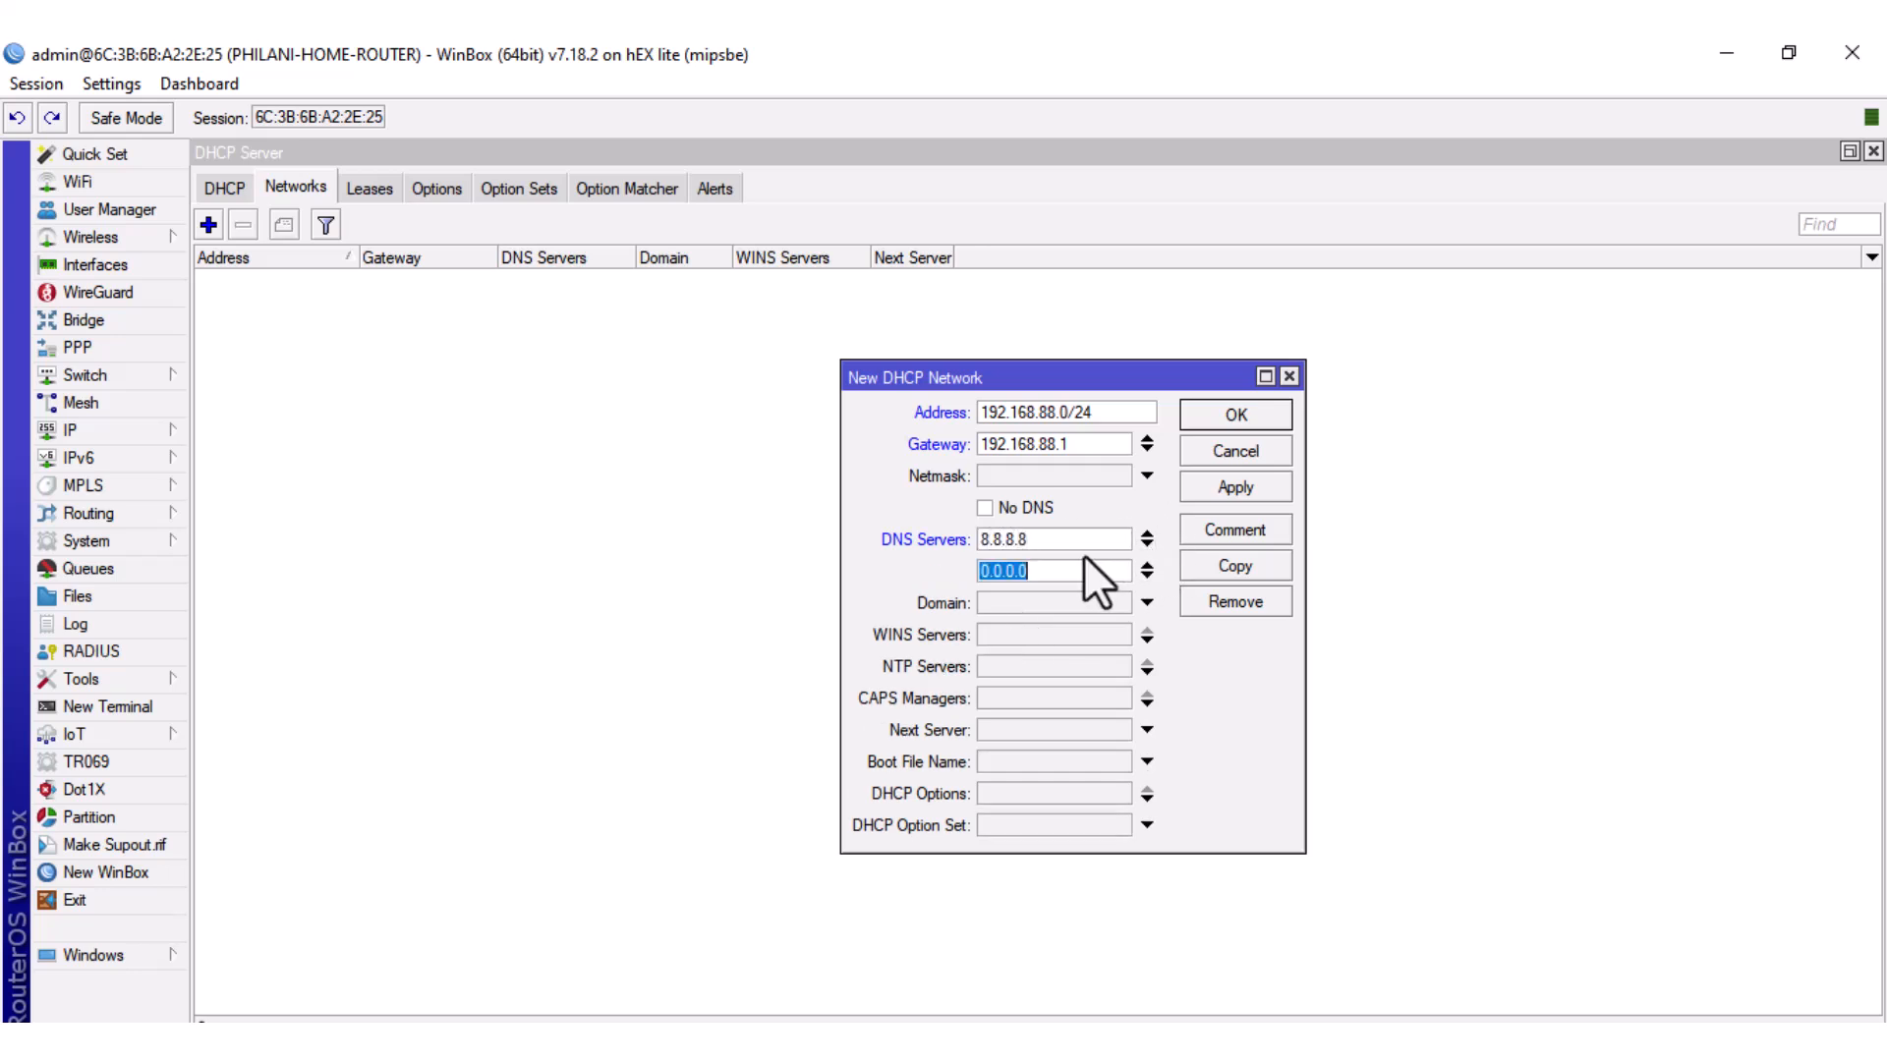
{"action": "type", "text": "8.8.4.4"}
{"action": "left_click", "coordinate": [1211, 492]}
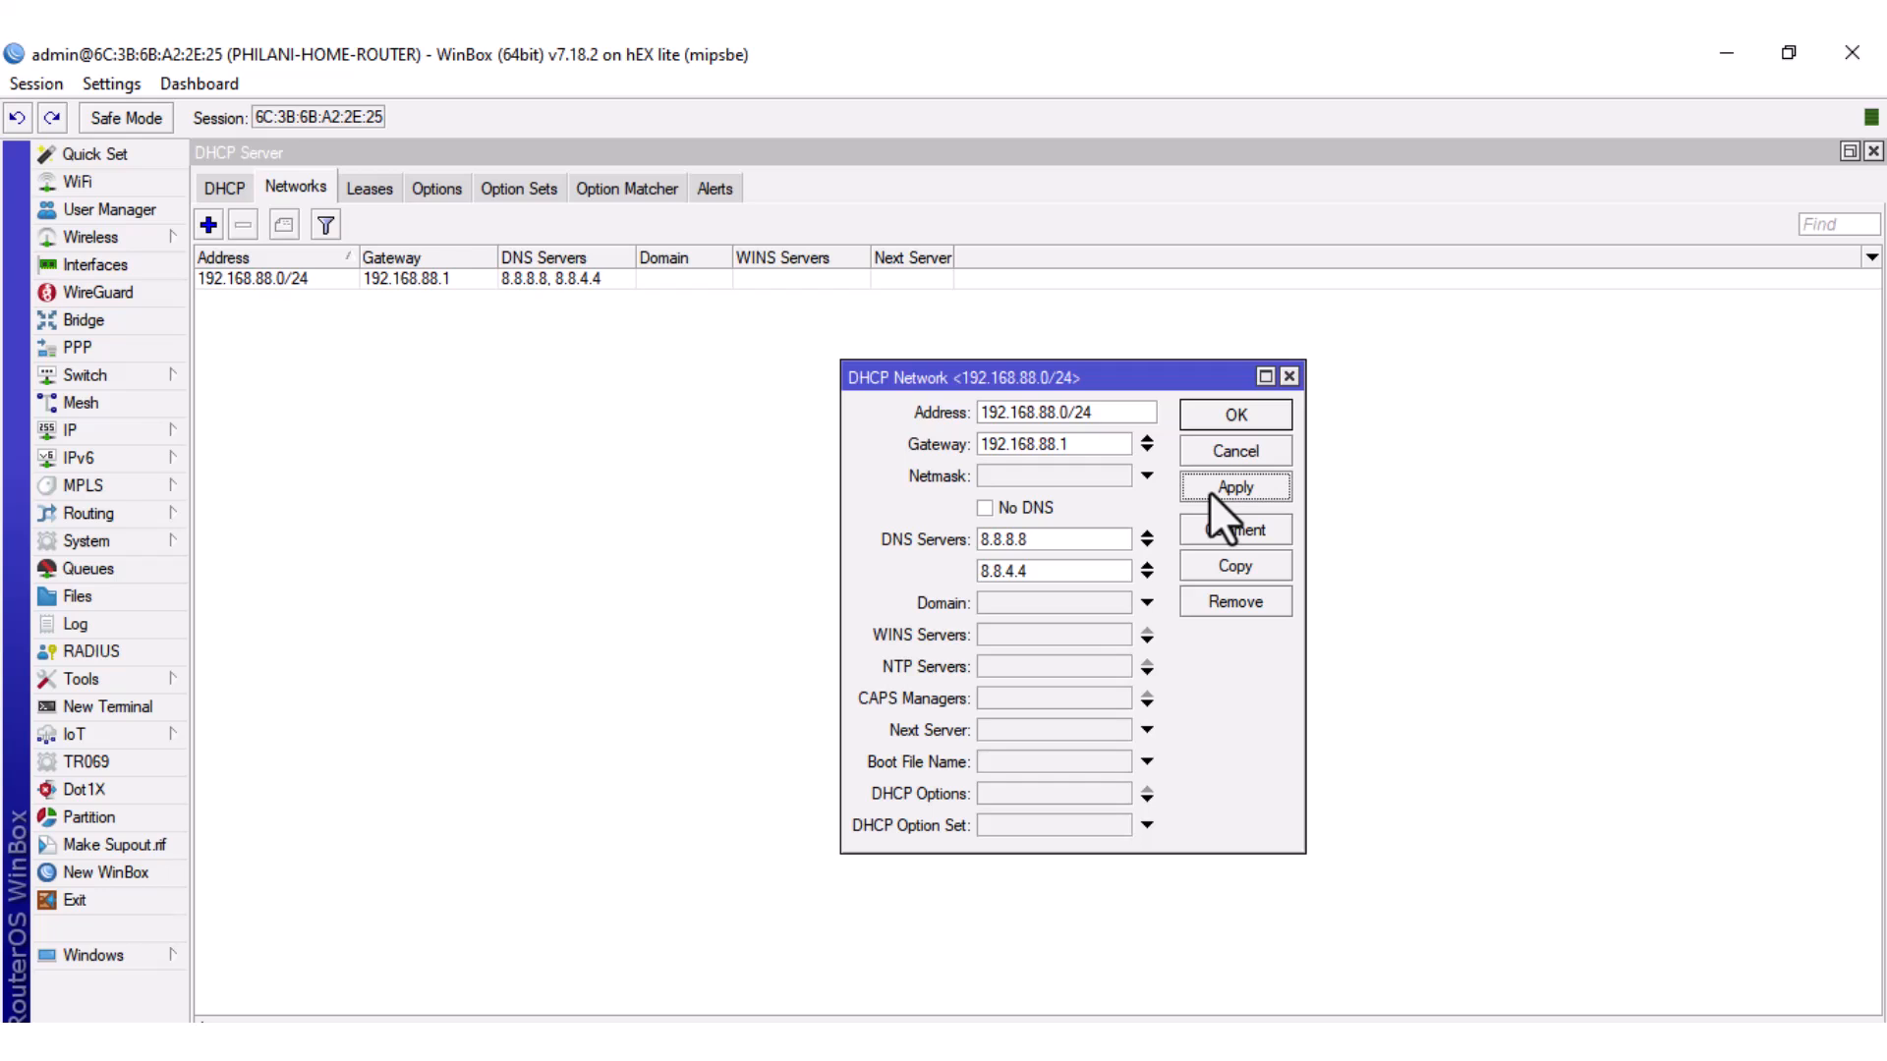
{"action": "left_click", "coordinate": [1240, 421]}
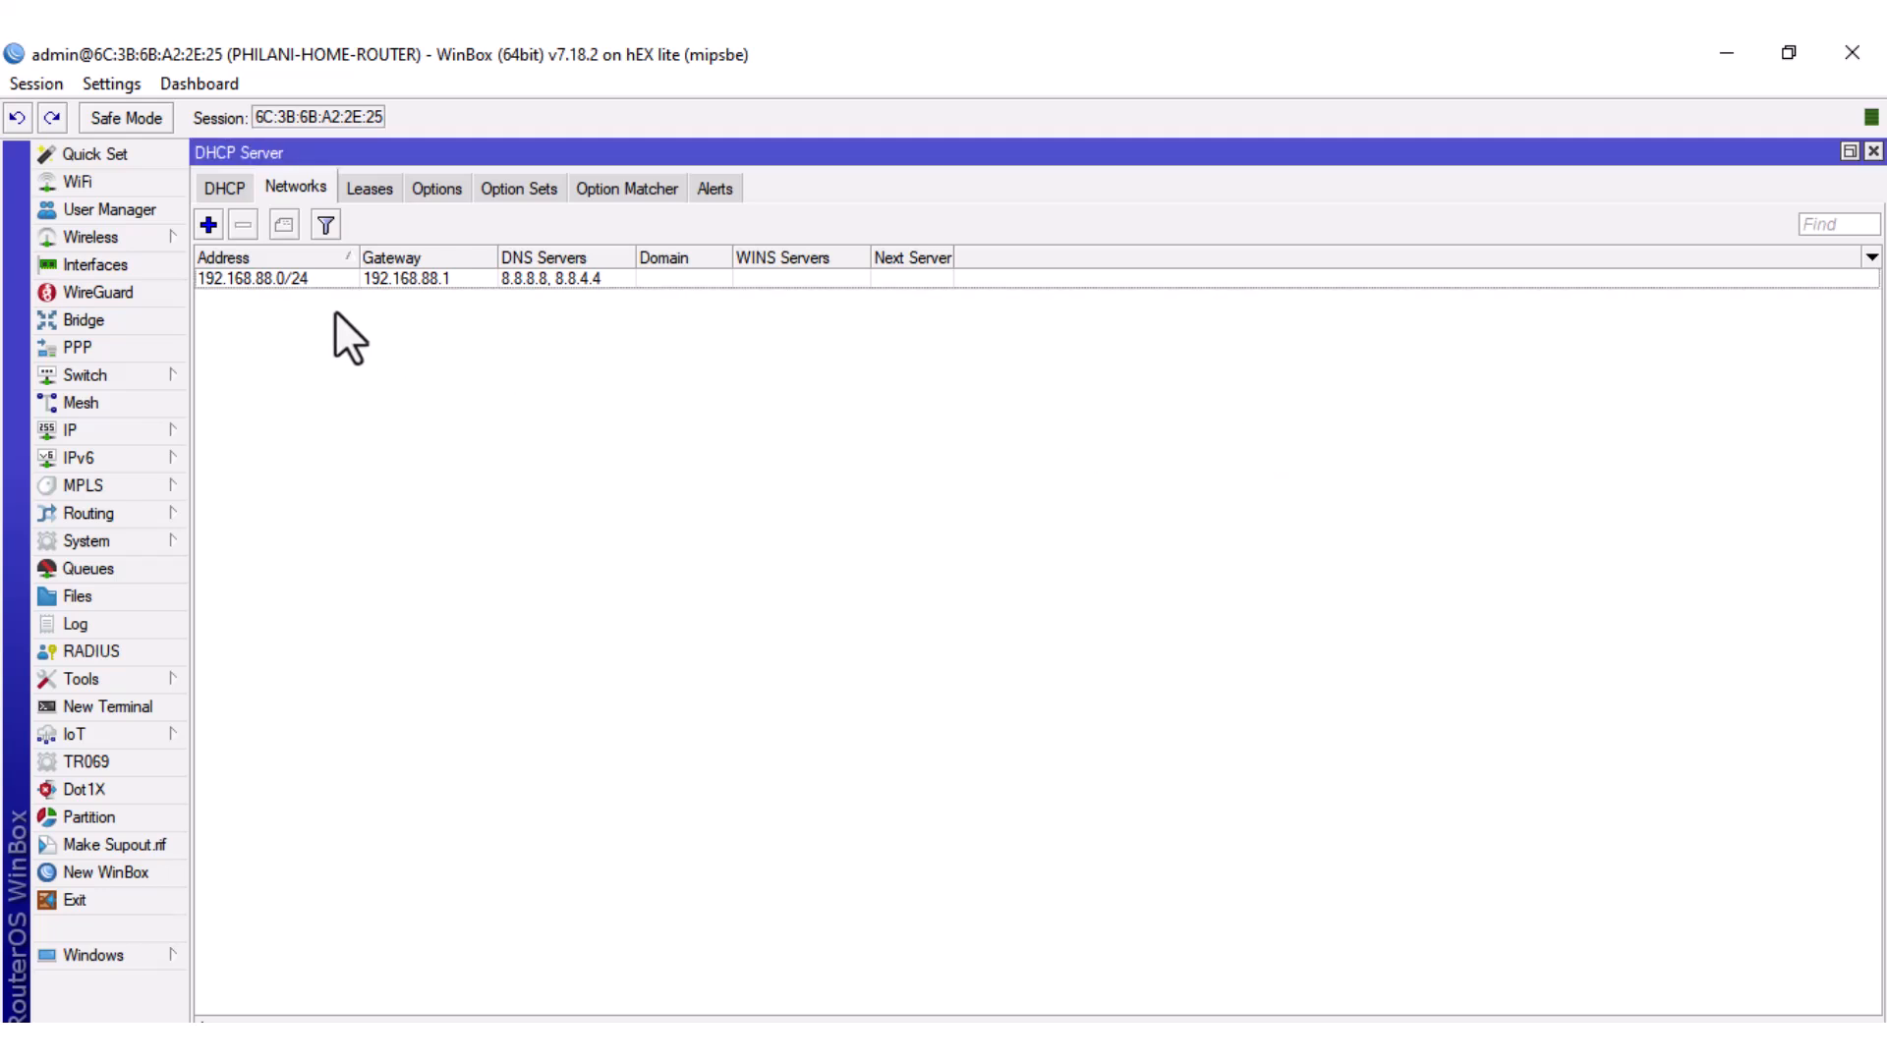
Review the new network entry, check the Leases list, and close the DHCP Server window.
{"action": "double_click", "coordinate": [286, 283]}
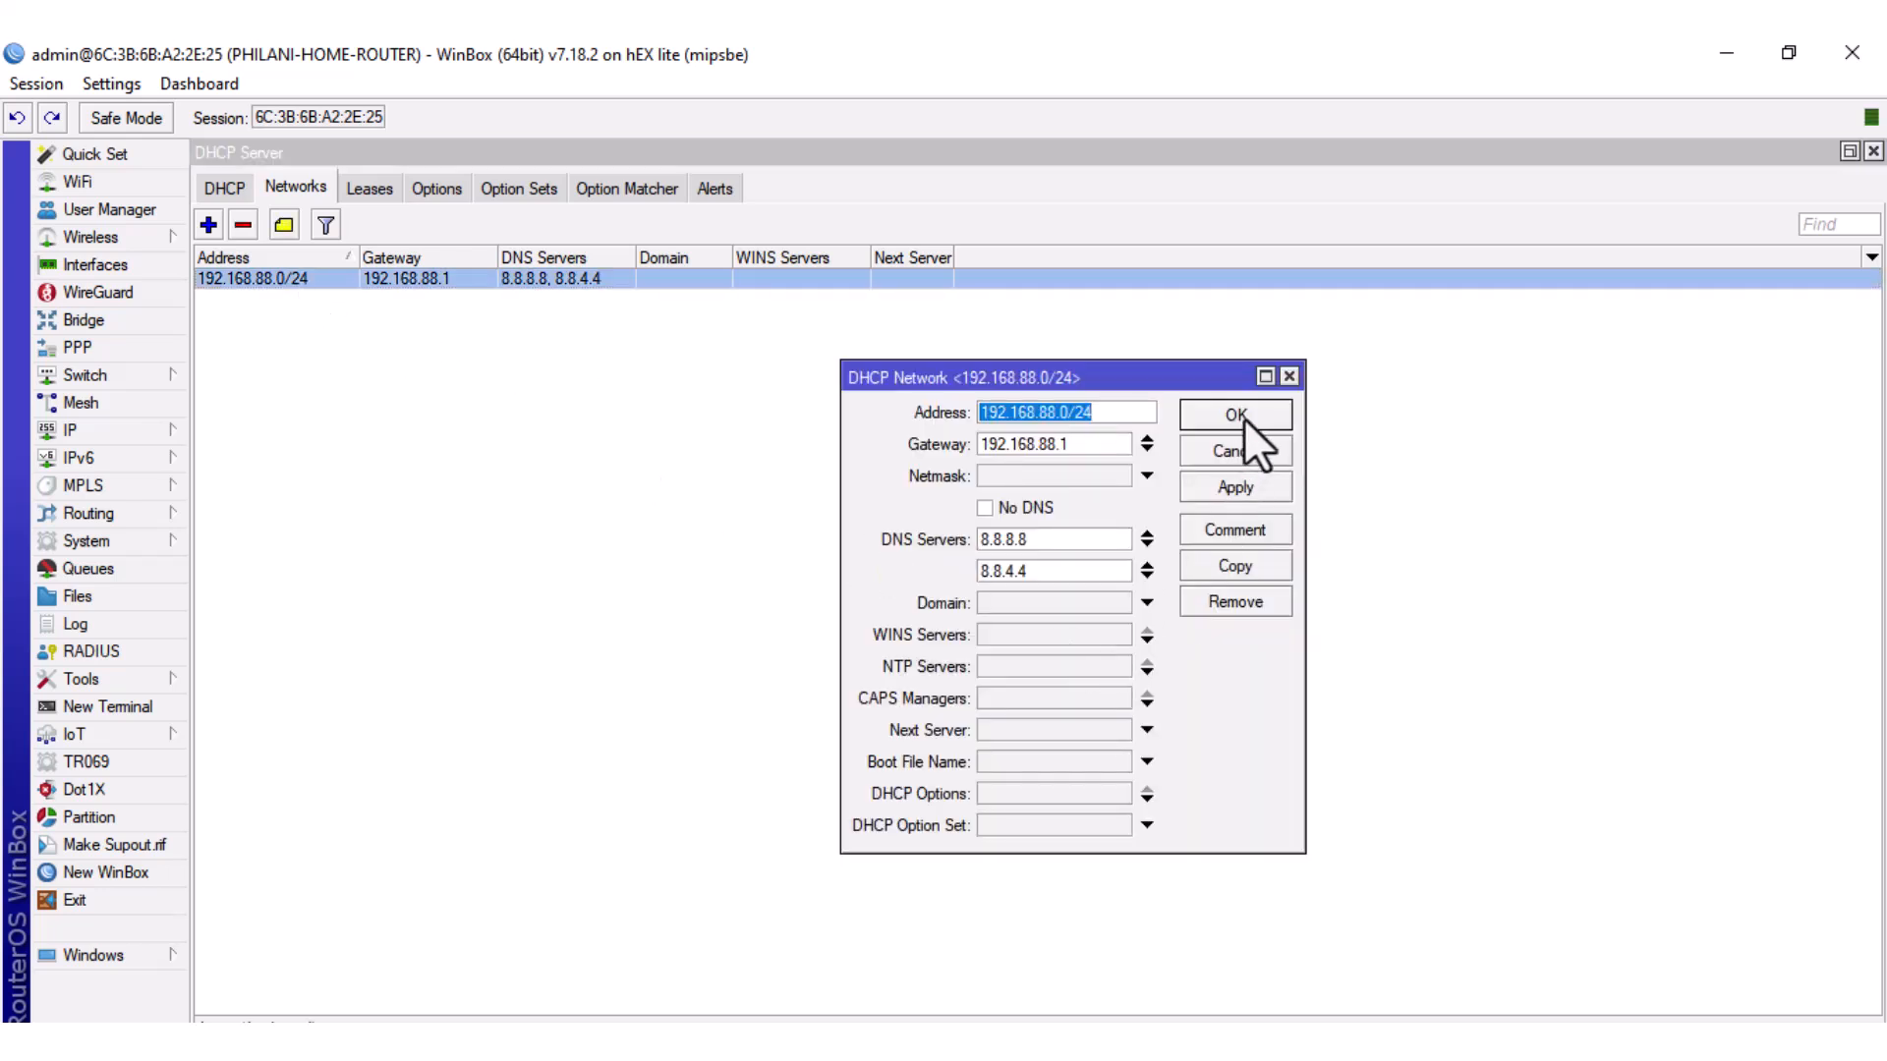
{"action": "left_click", "coordinate": [1271, 404]}
{"action": "left_click", "coordinate": [813, 666]}
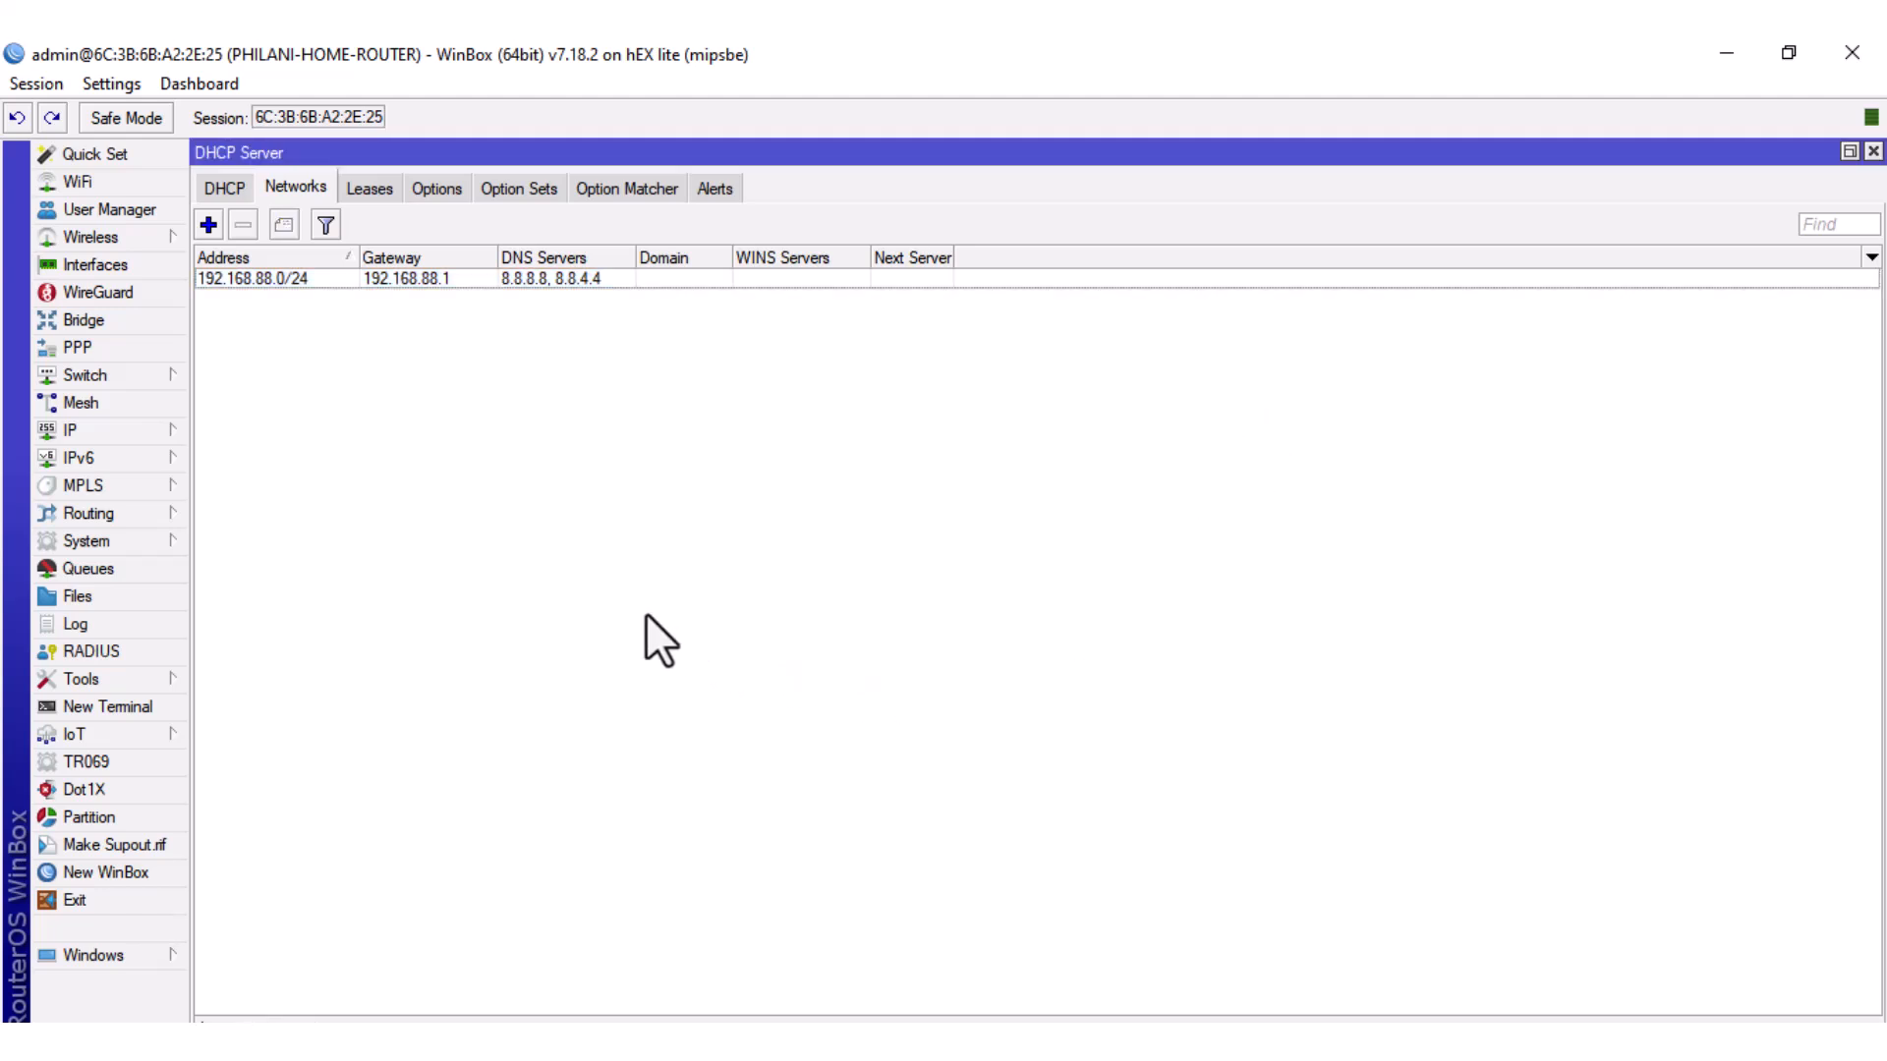
{"action": "left_click", "coordinate": [369, 189]}
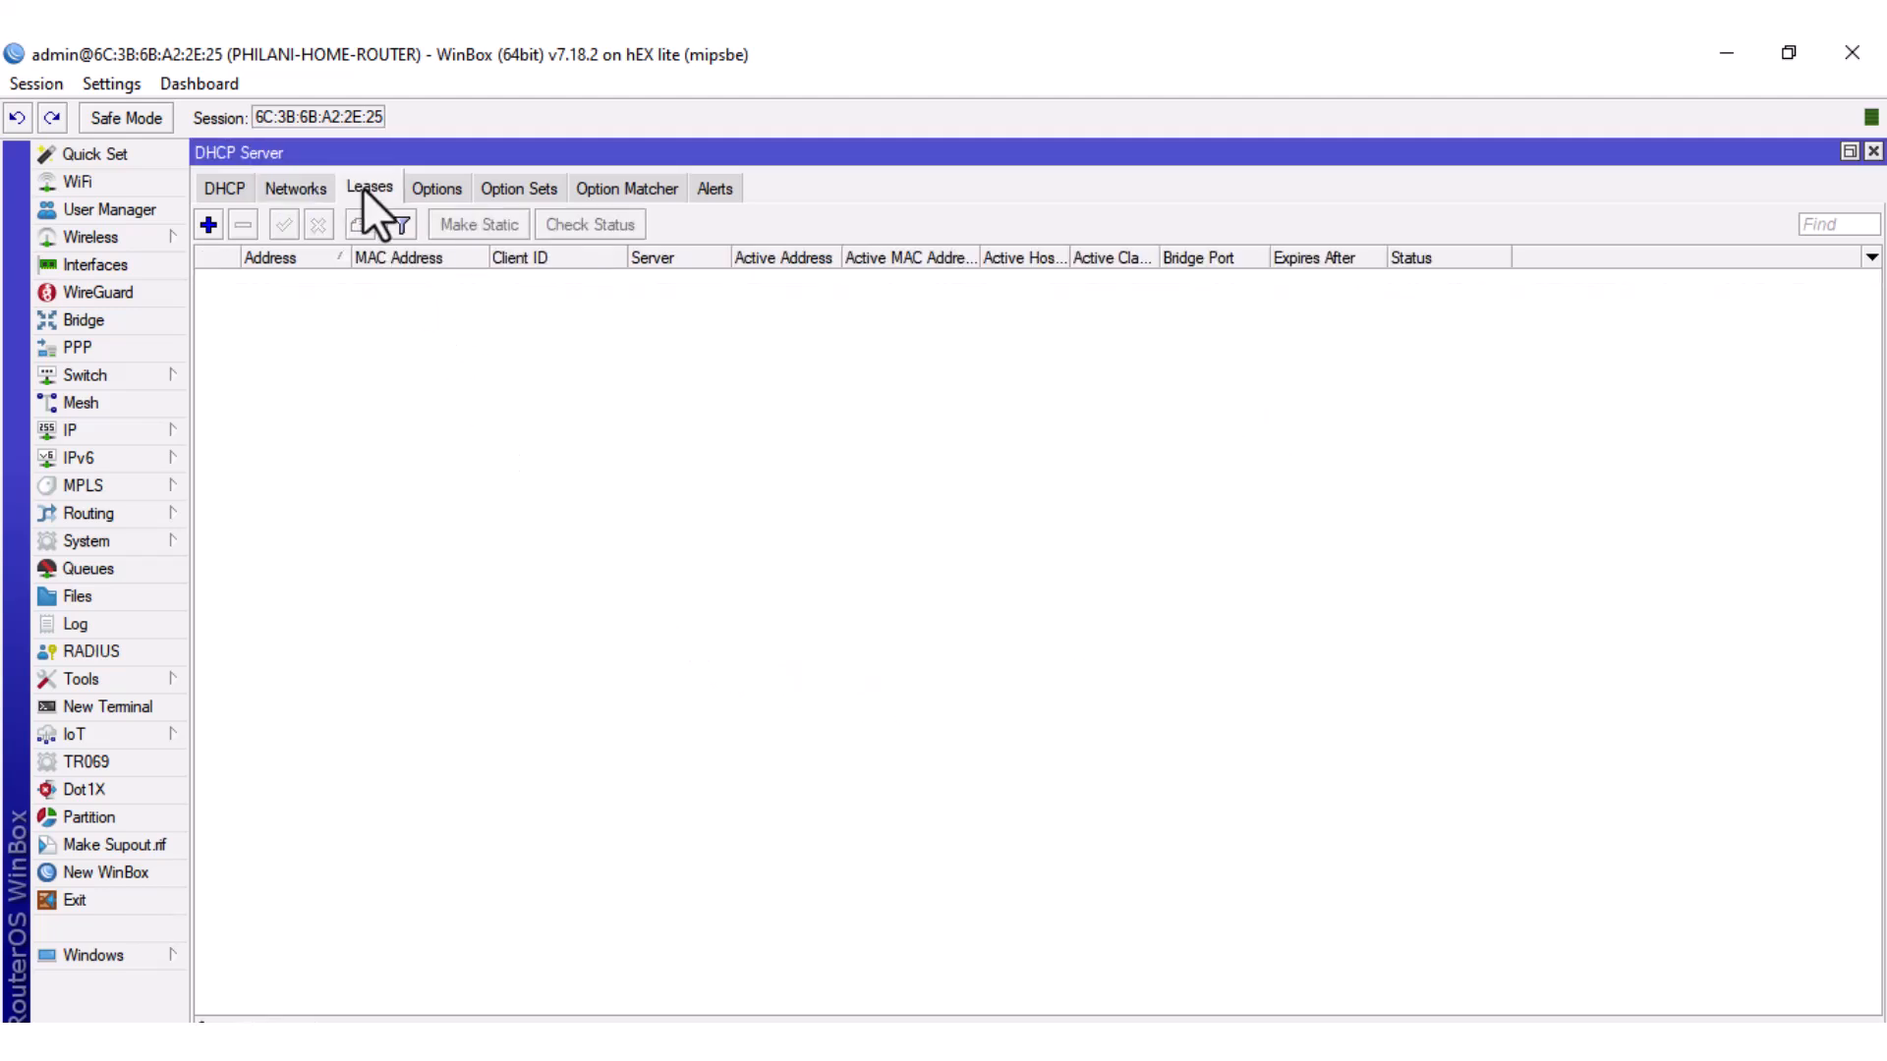
{"action": "left_click", "coordinate": [1873, 152]}
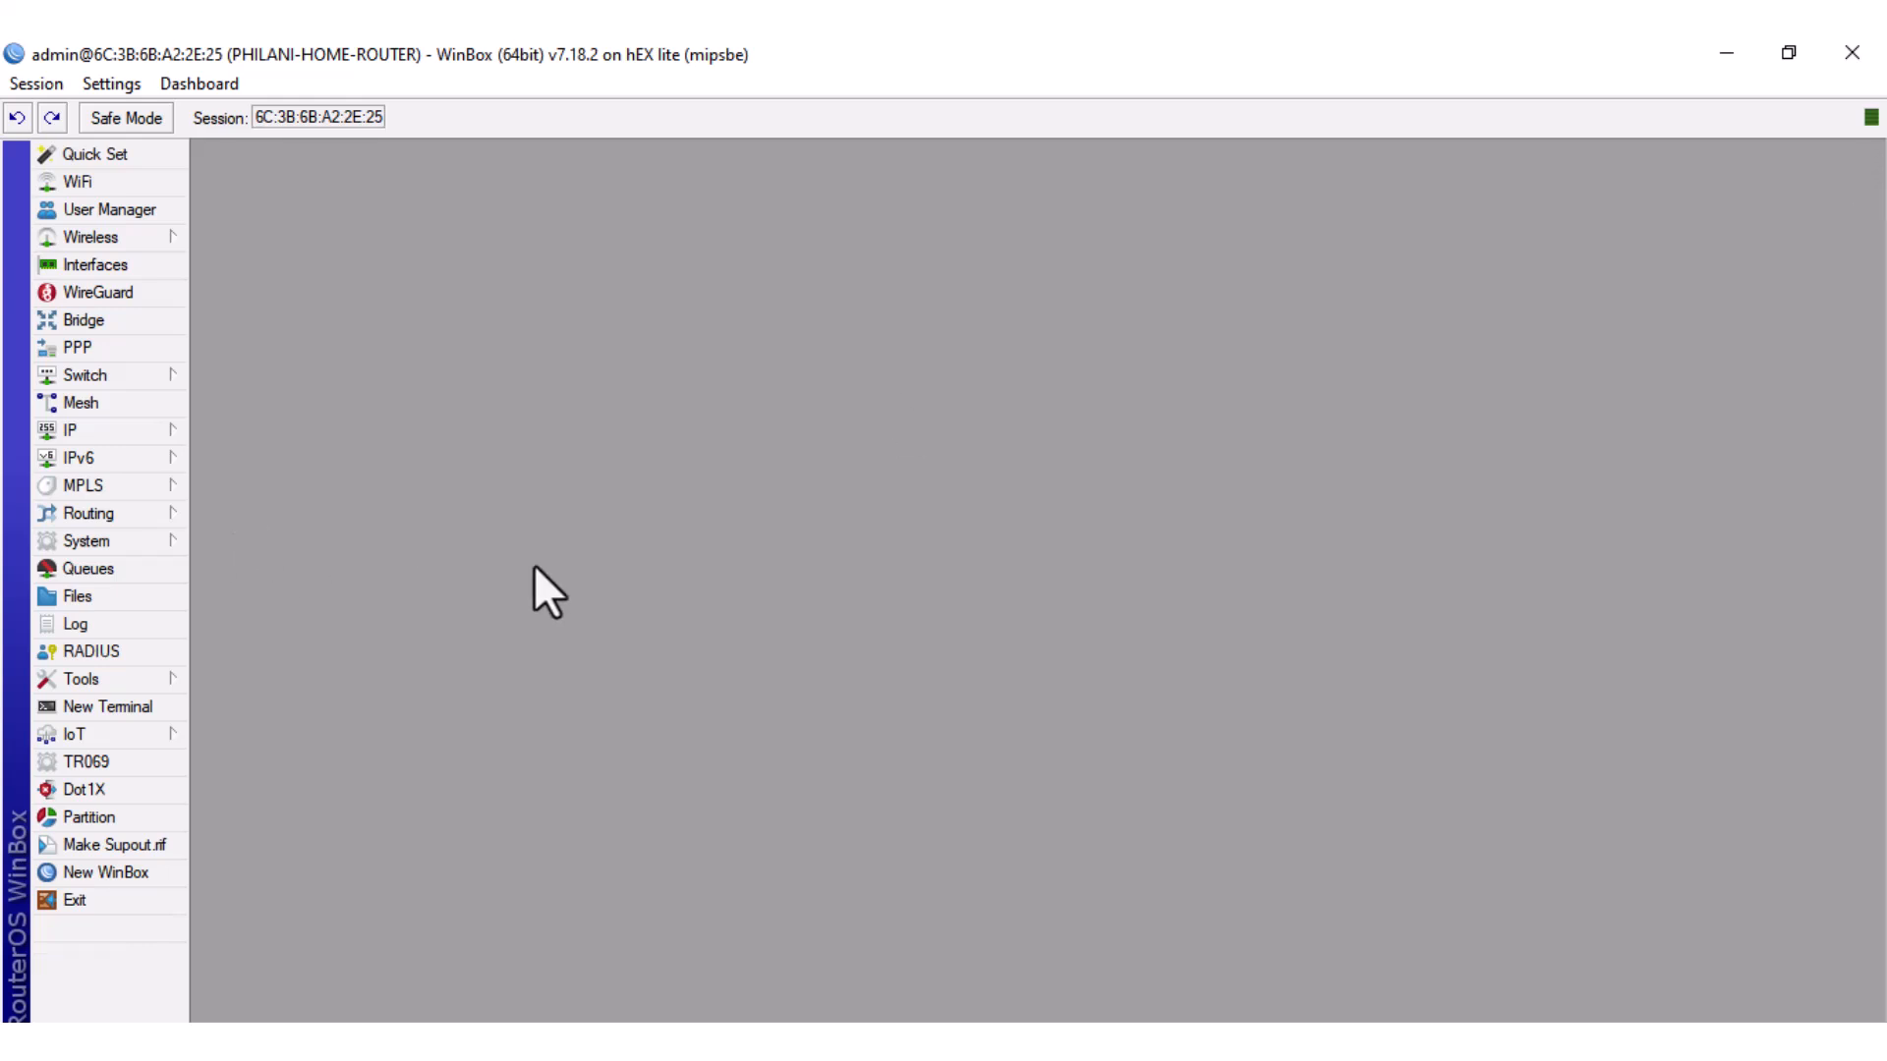
Release the PC's IP address with ipconfig /release in PowerShell.
{"action": "left_click", "coordinate": [1081, 1042]}
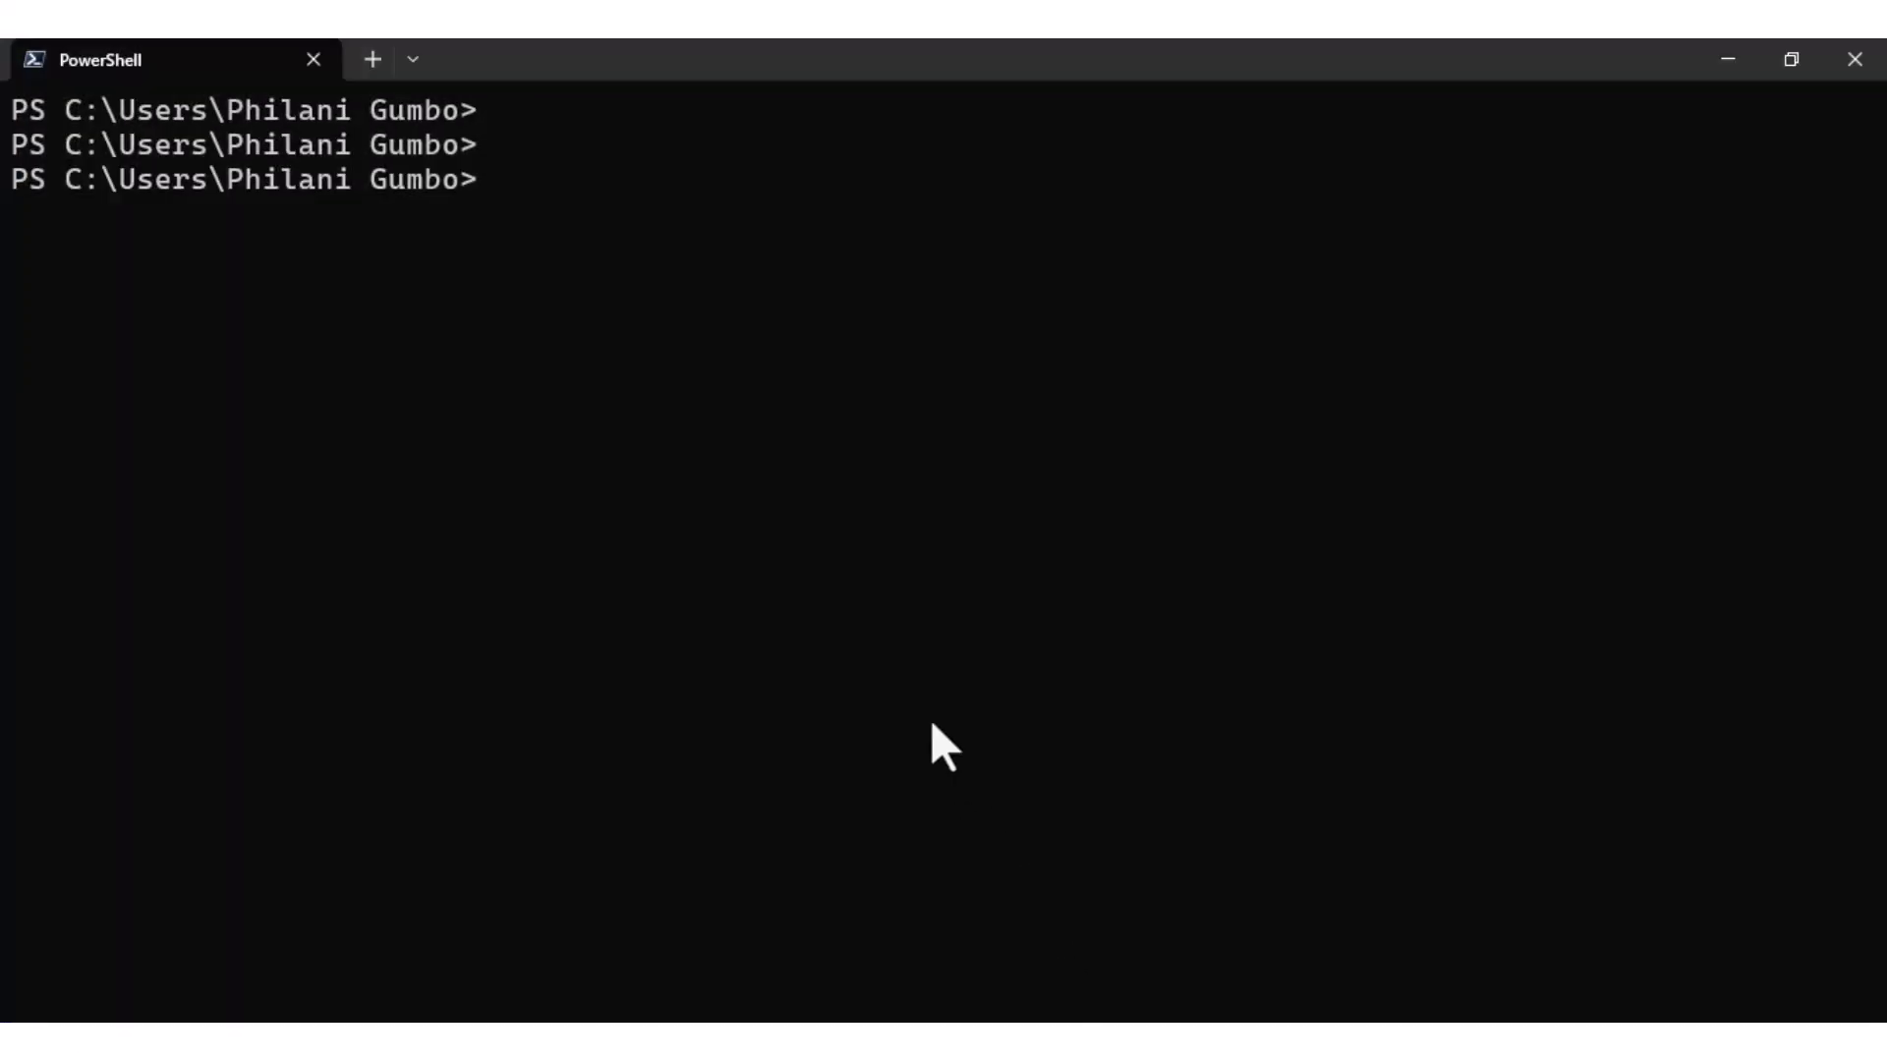
{"action": "type", "text": "i"}
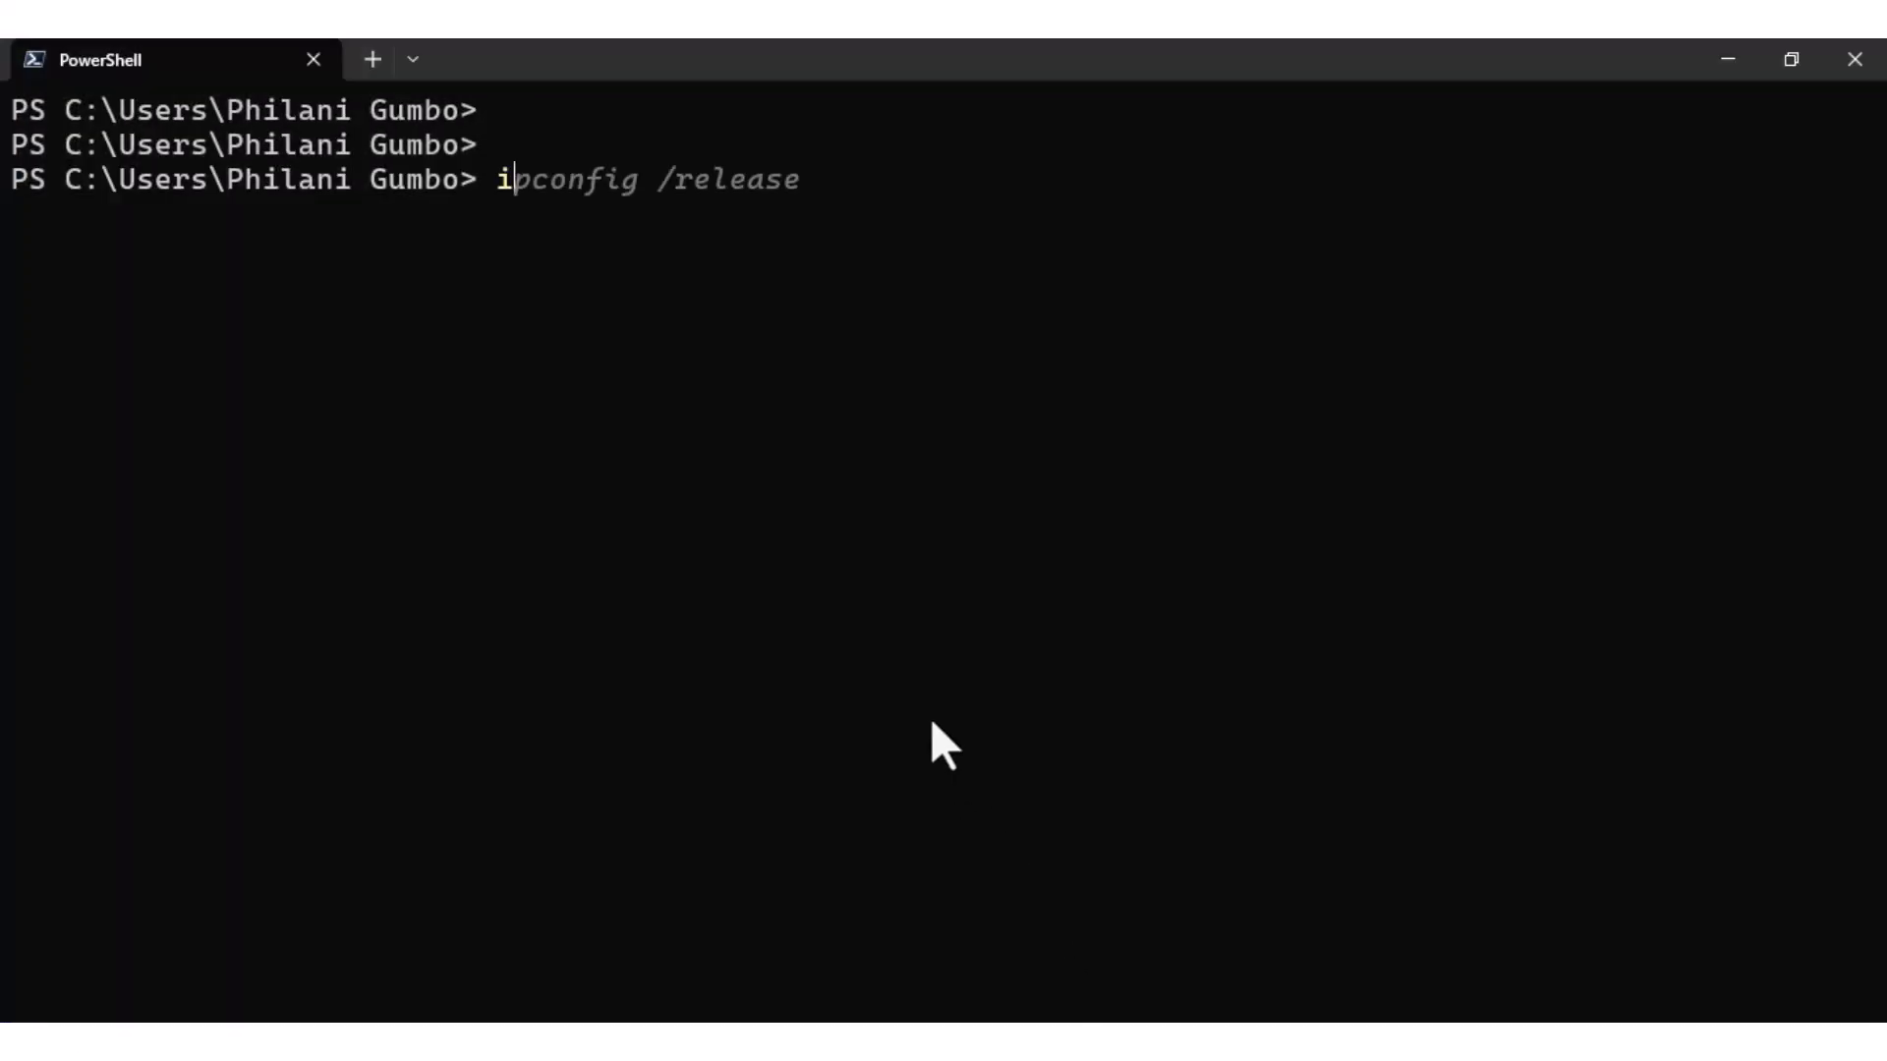
{"action": "type", "text": "pconfig /release"}
{"action": "key", "text": "Return"}
Clear the screen, run ipconfig /renew, and highlight the Ethernet adapter's 192.168.88.200 details.
{"action": "type", "text": "clear"}
{"action": "key", "text": "Return"}
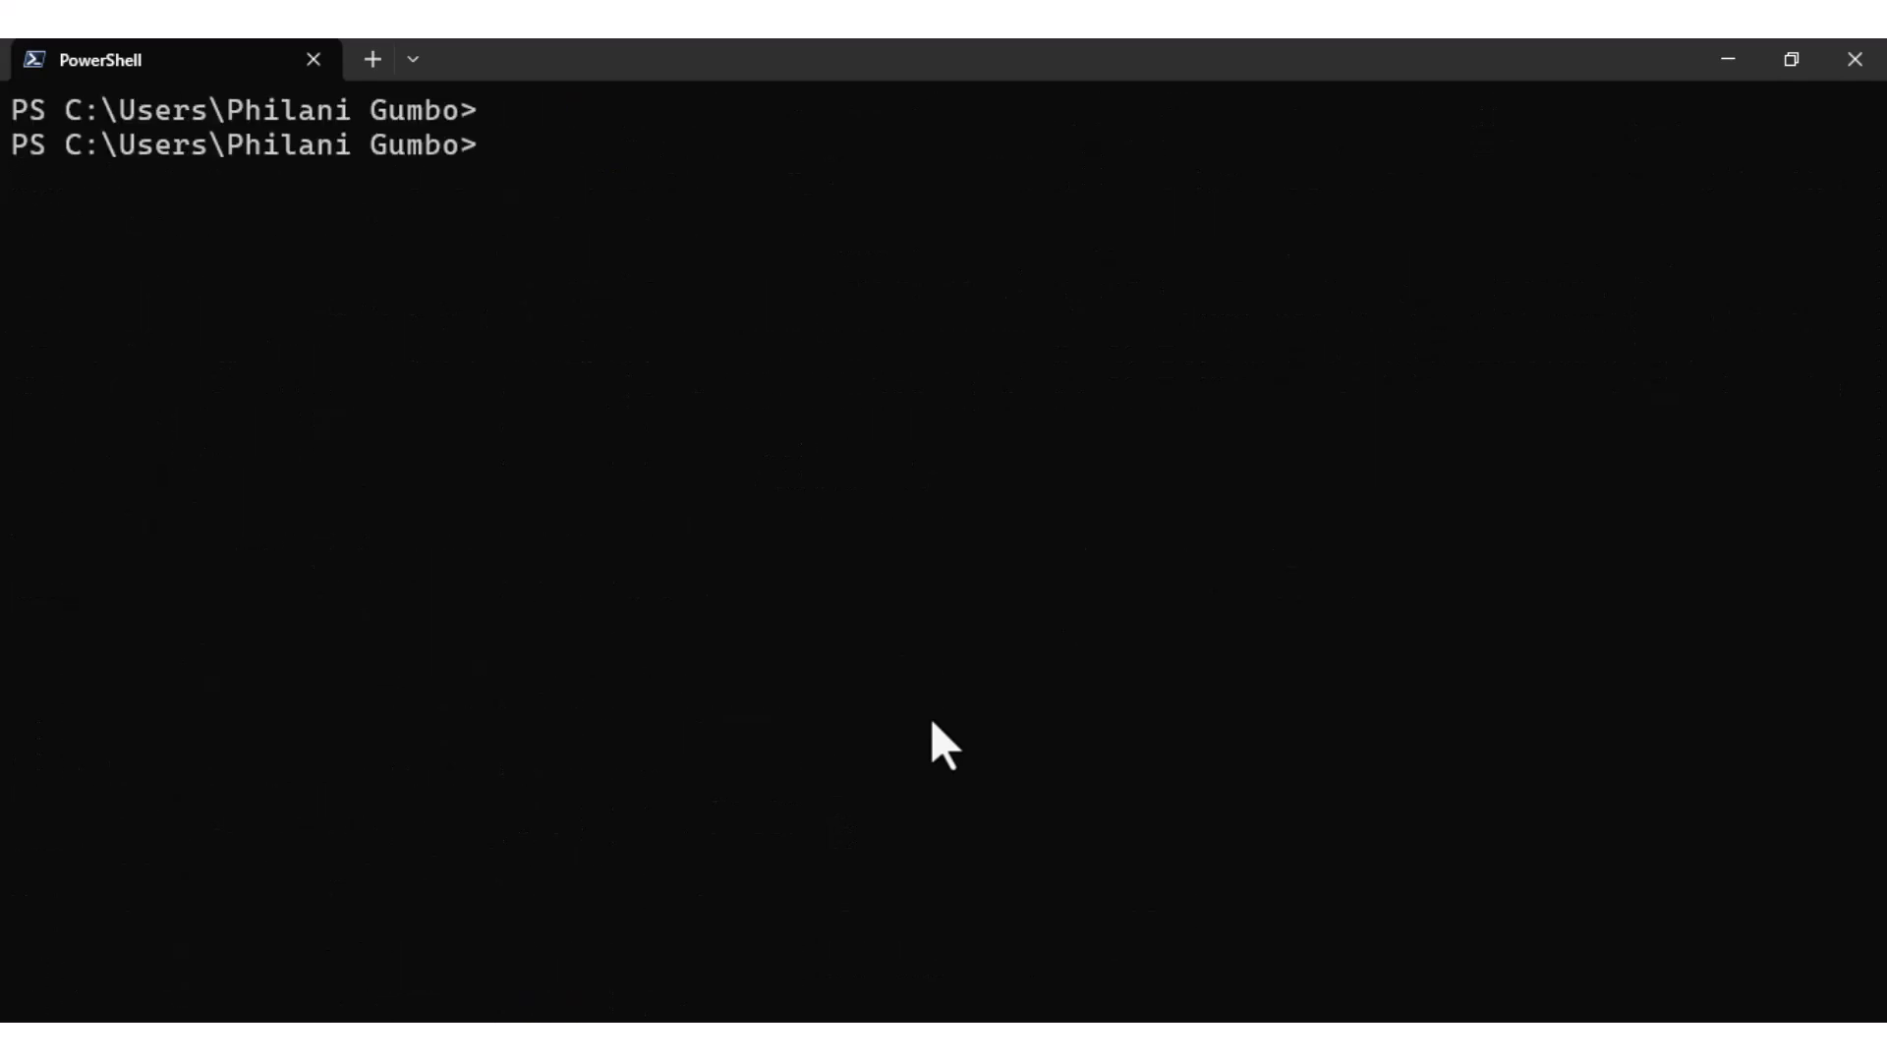
{"action": "type", "text": "ipconfi"}
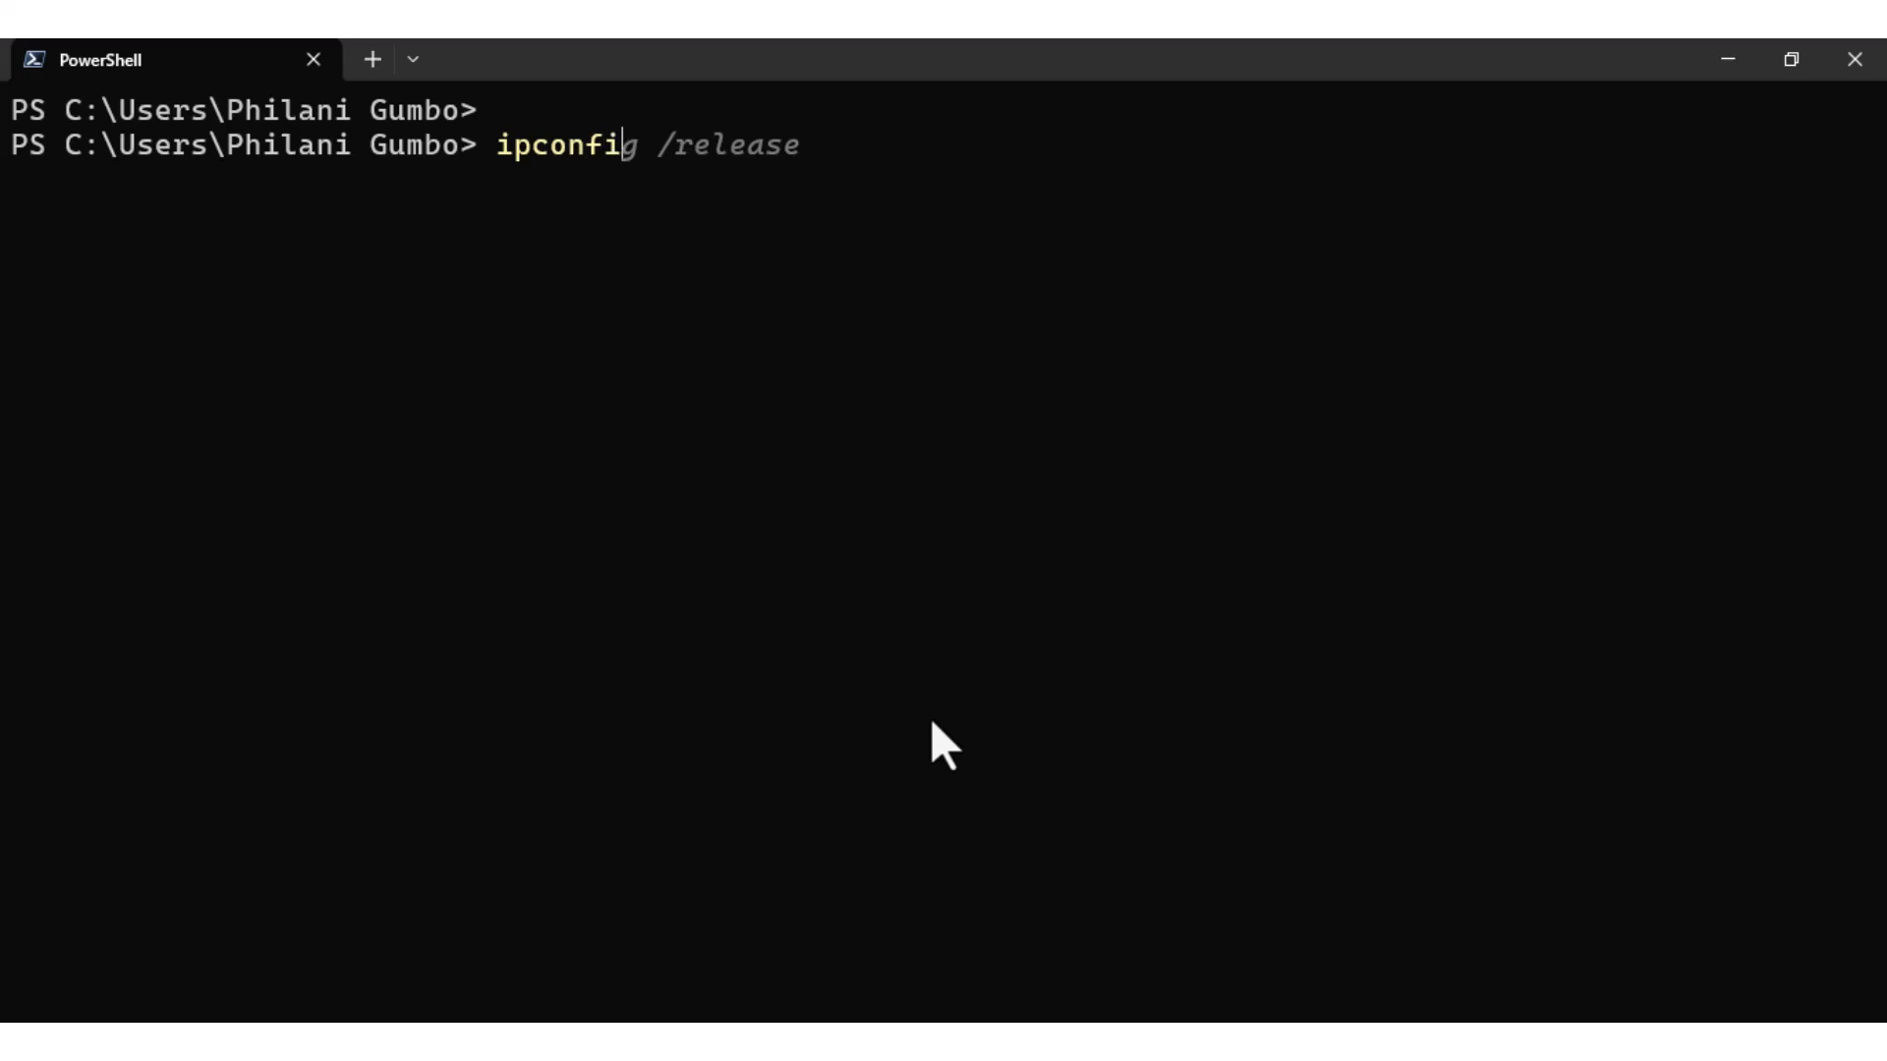
{"action": "type", "text": "g /renew"}
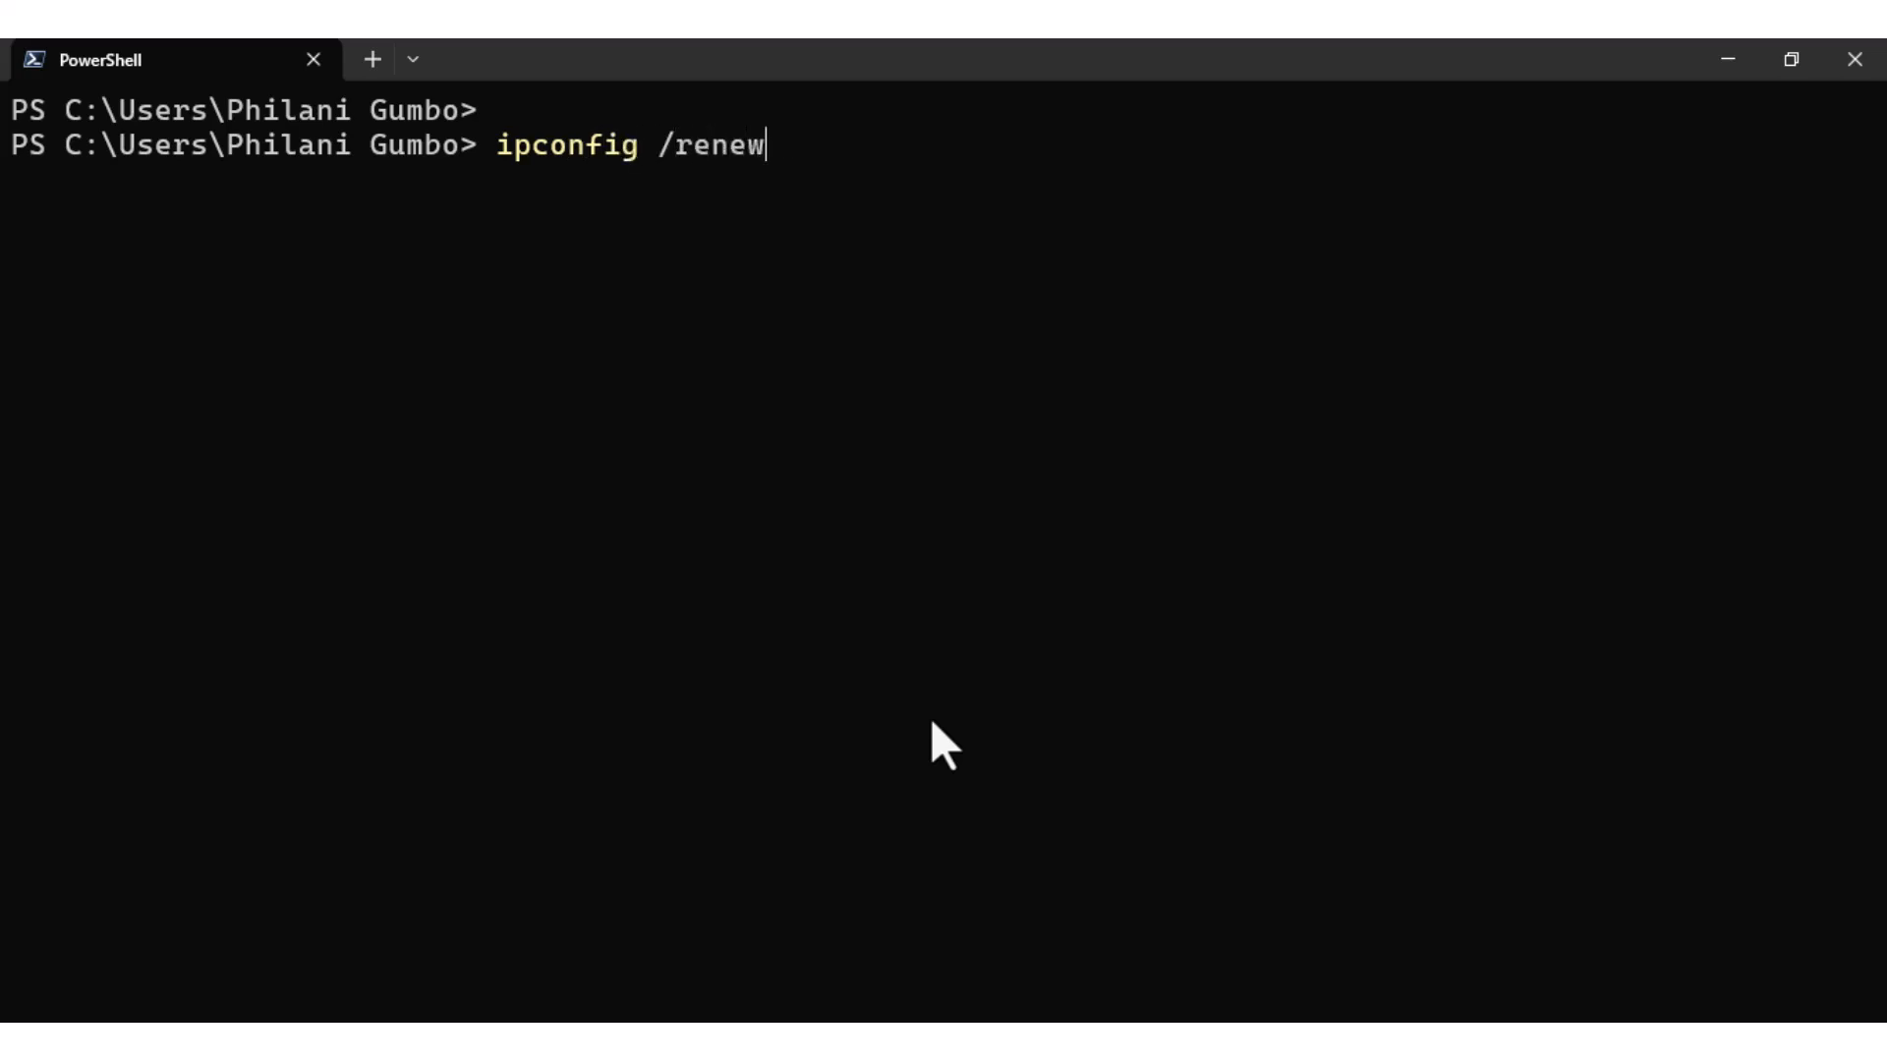
{"action": "key", "text": "Return"}
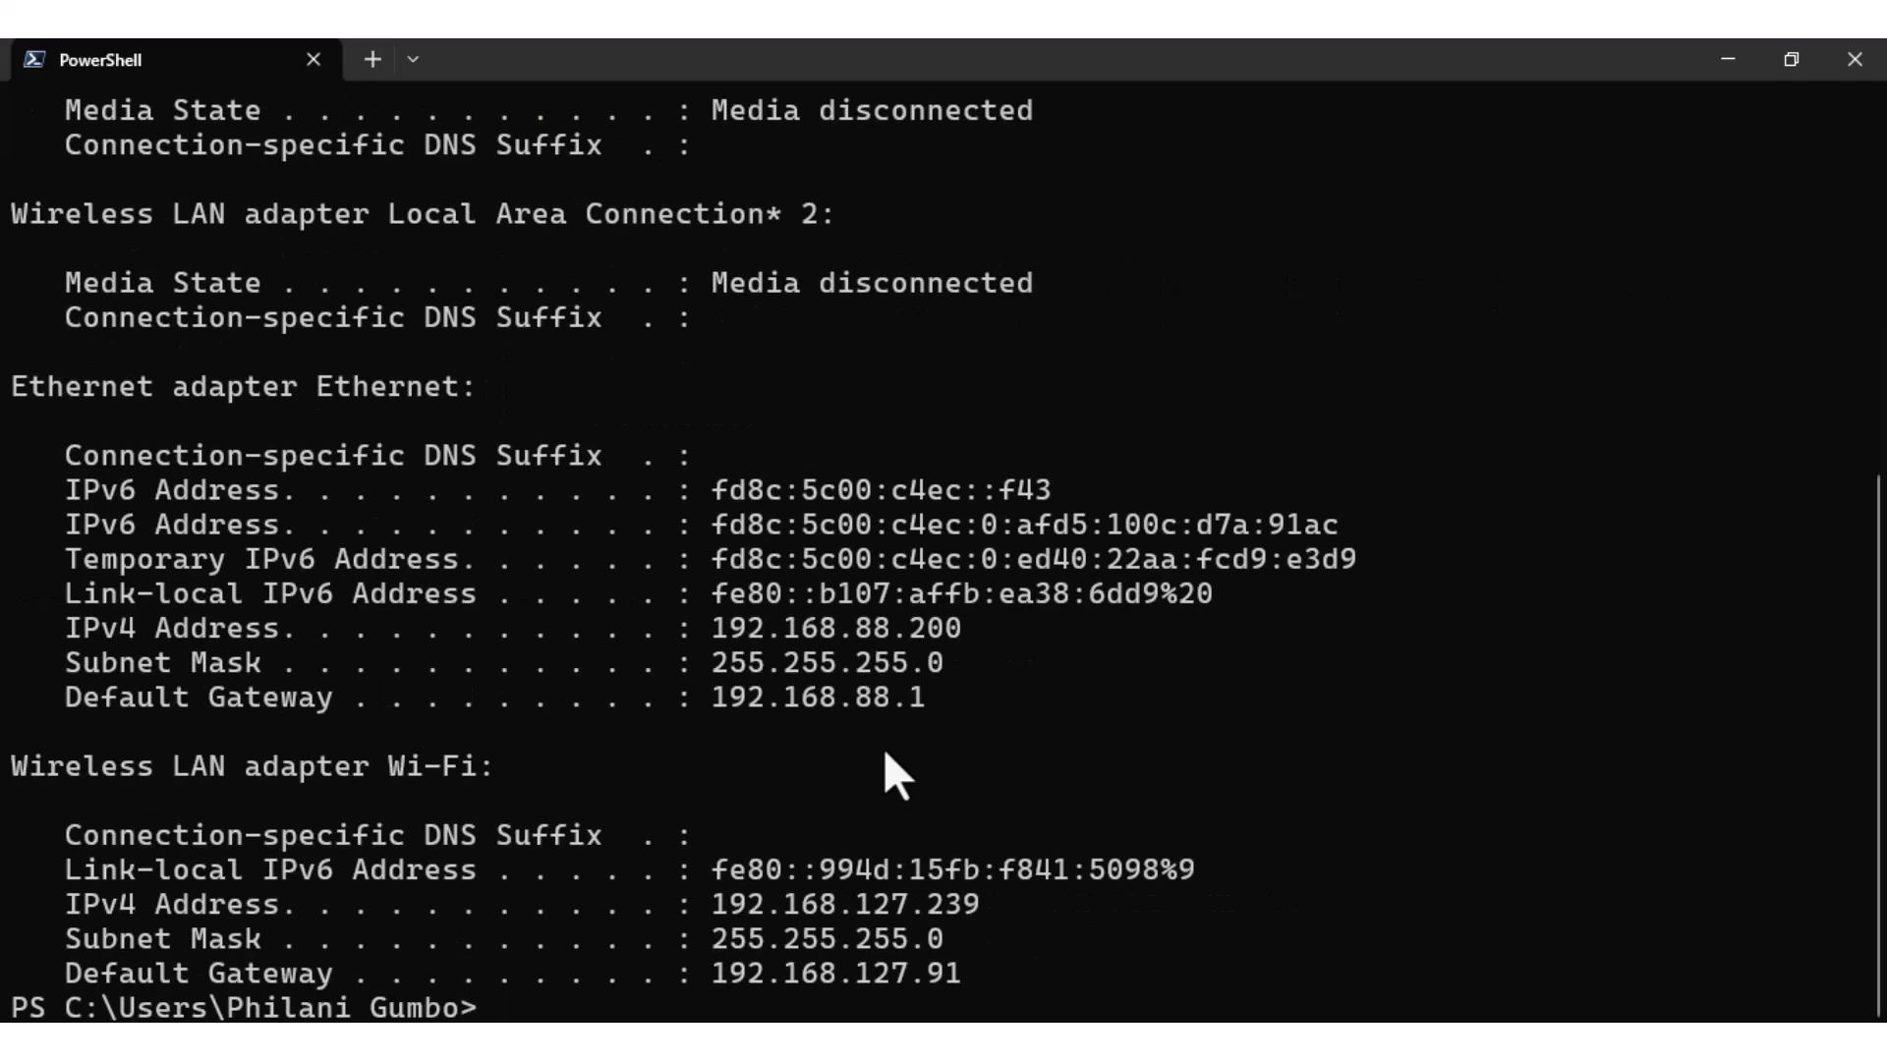
{"action": "left_click_drag", "start_coordinate": [946, 700], "coordinate": [2, 392]}
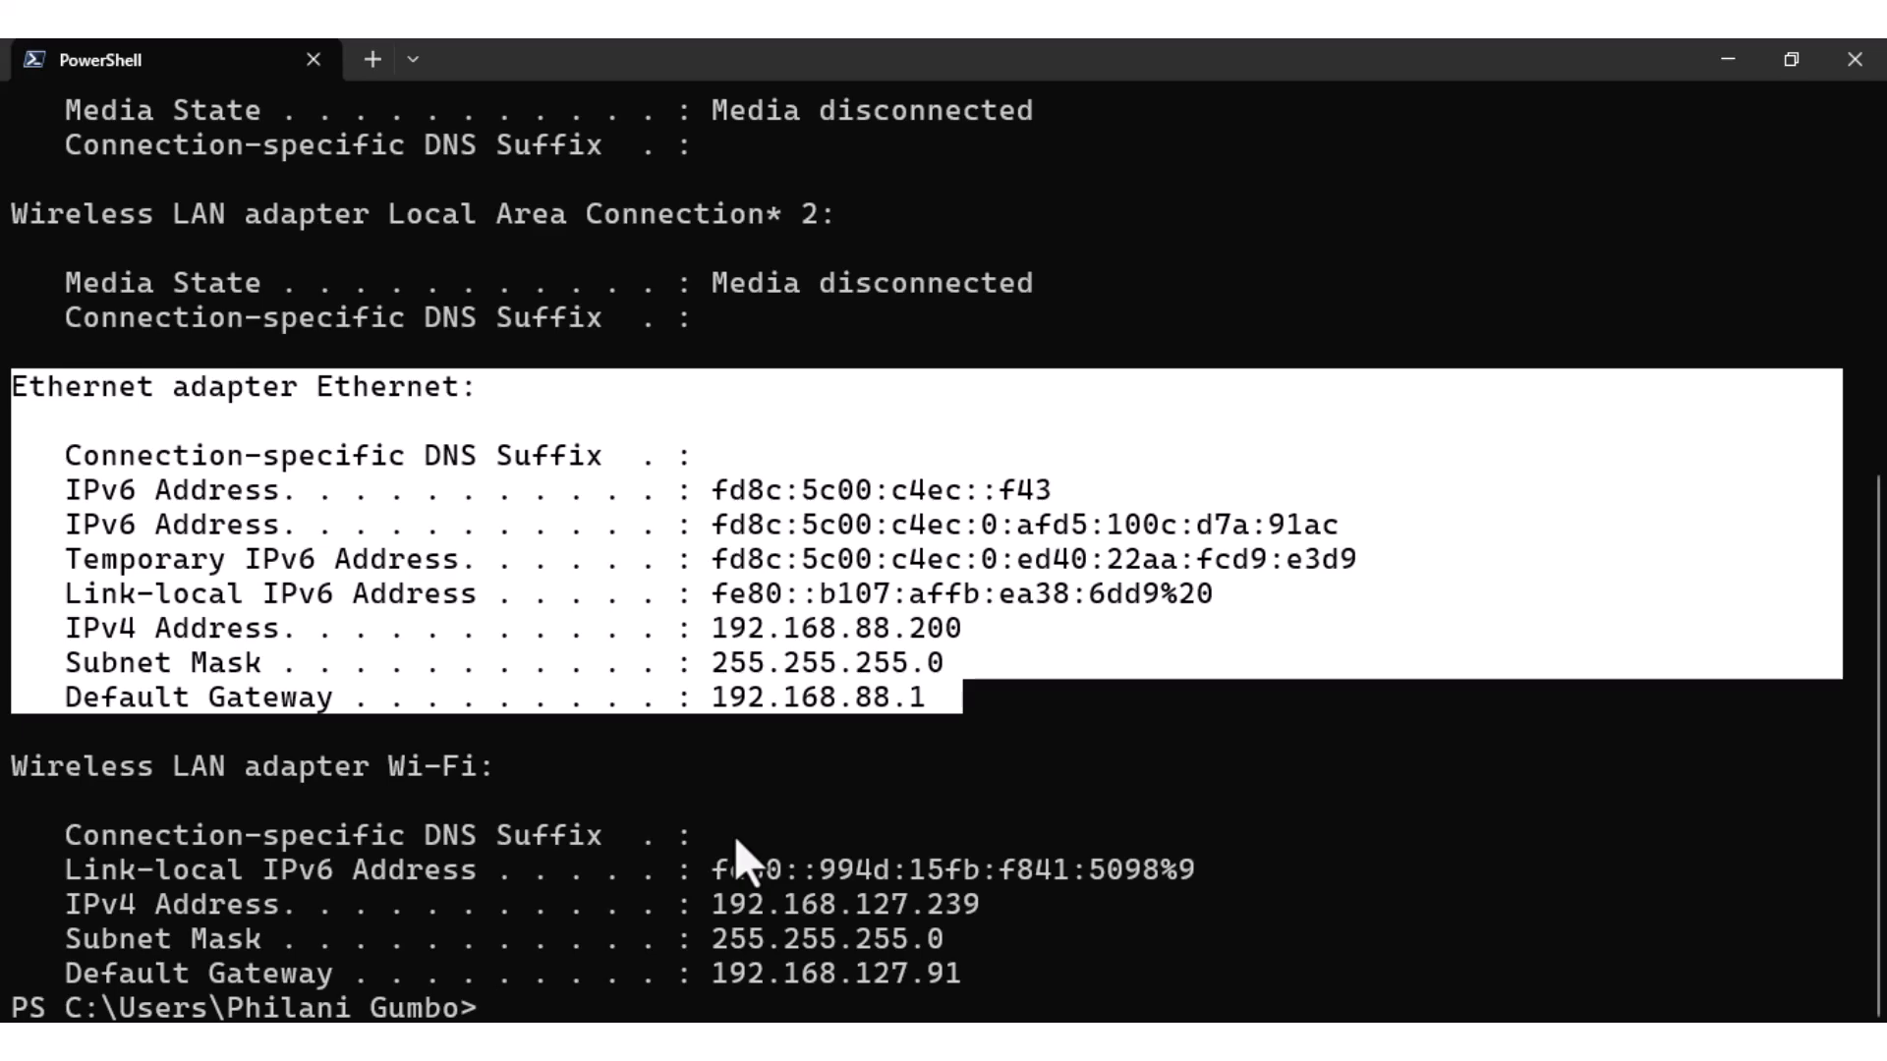
Select the PC's 192.168.88.200 lease in the DHCP Server Leases list.
{"action": "left_click", "coordinate": [1362, 920]}
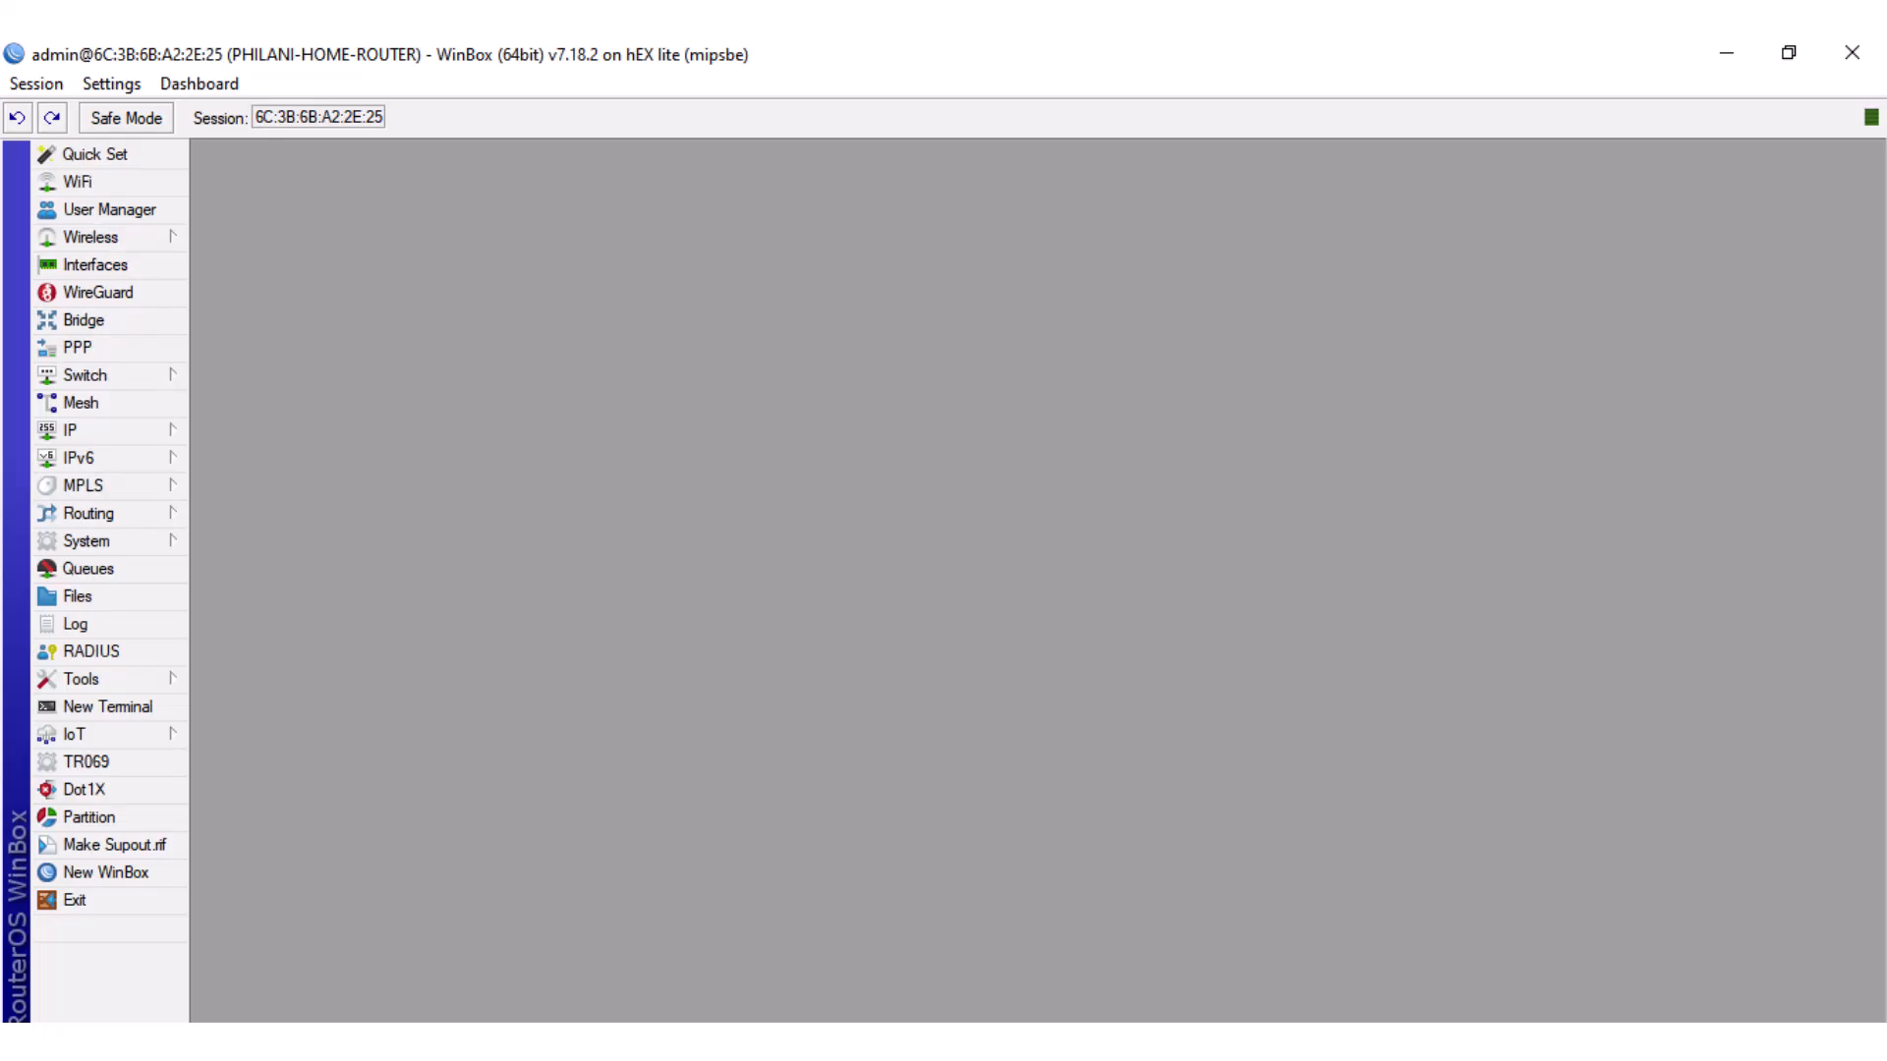
{"action": "left_click", "coordinate": [173, 432]}
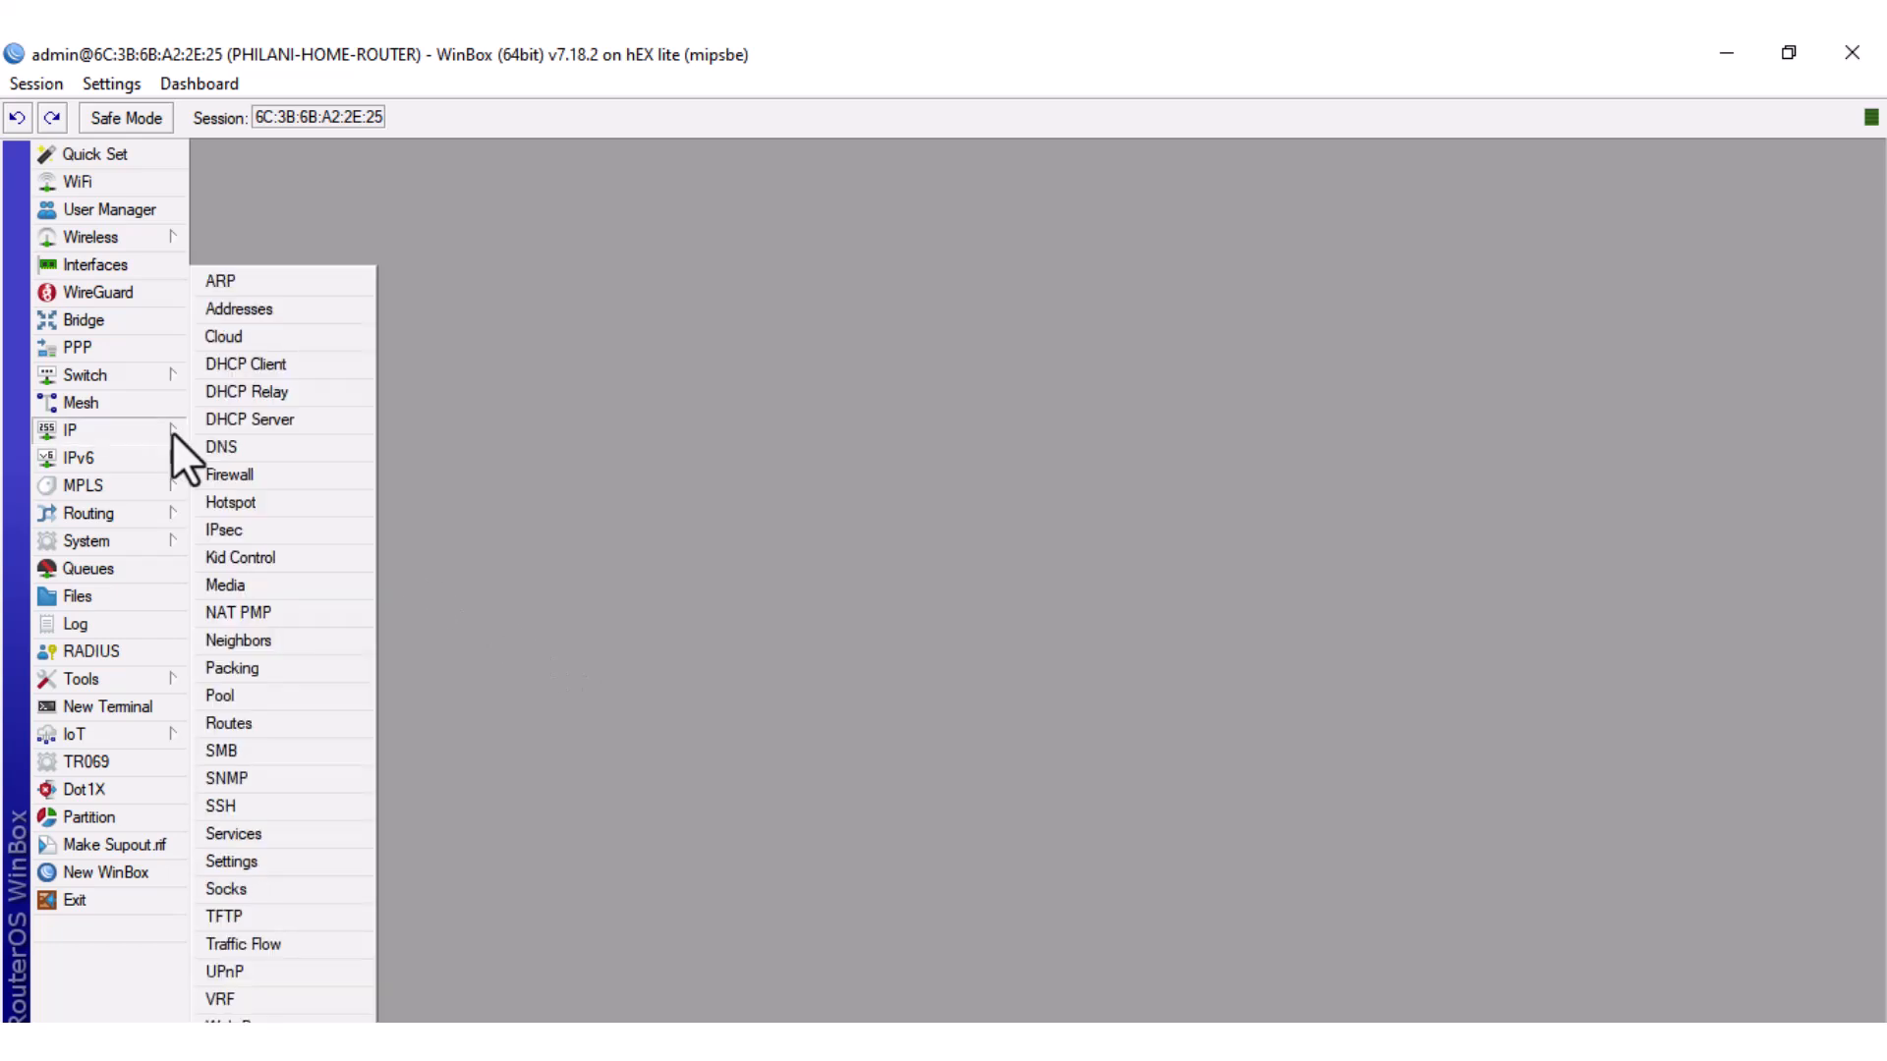
{"action": "left_click", "coordinate": [220, 426]}
{"action": "left_click", "coordinate": [349, 279]}
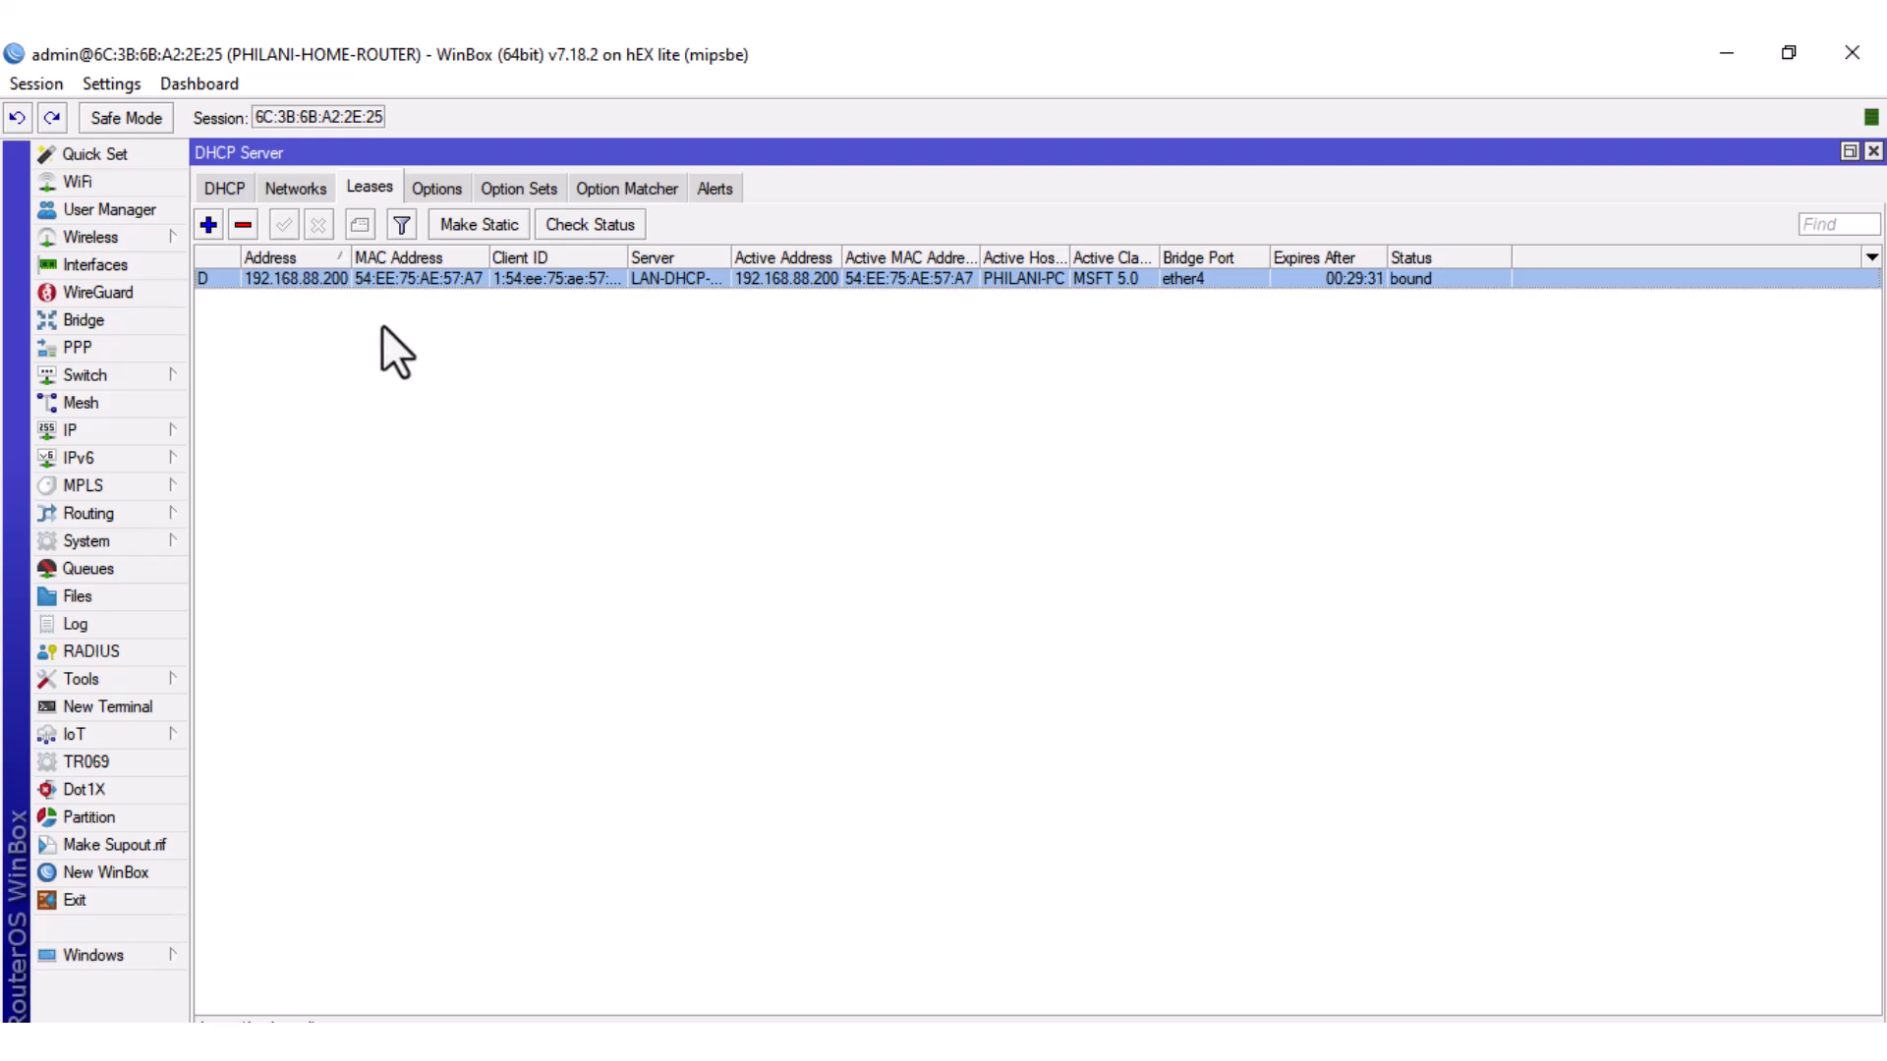
Select the used 192.168.88.200 entry in the IP Pool's Used Addresses list.
{"action": "left_click", "coordinate": [143, 429]}
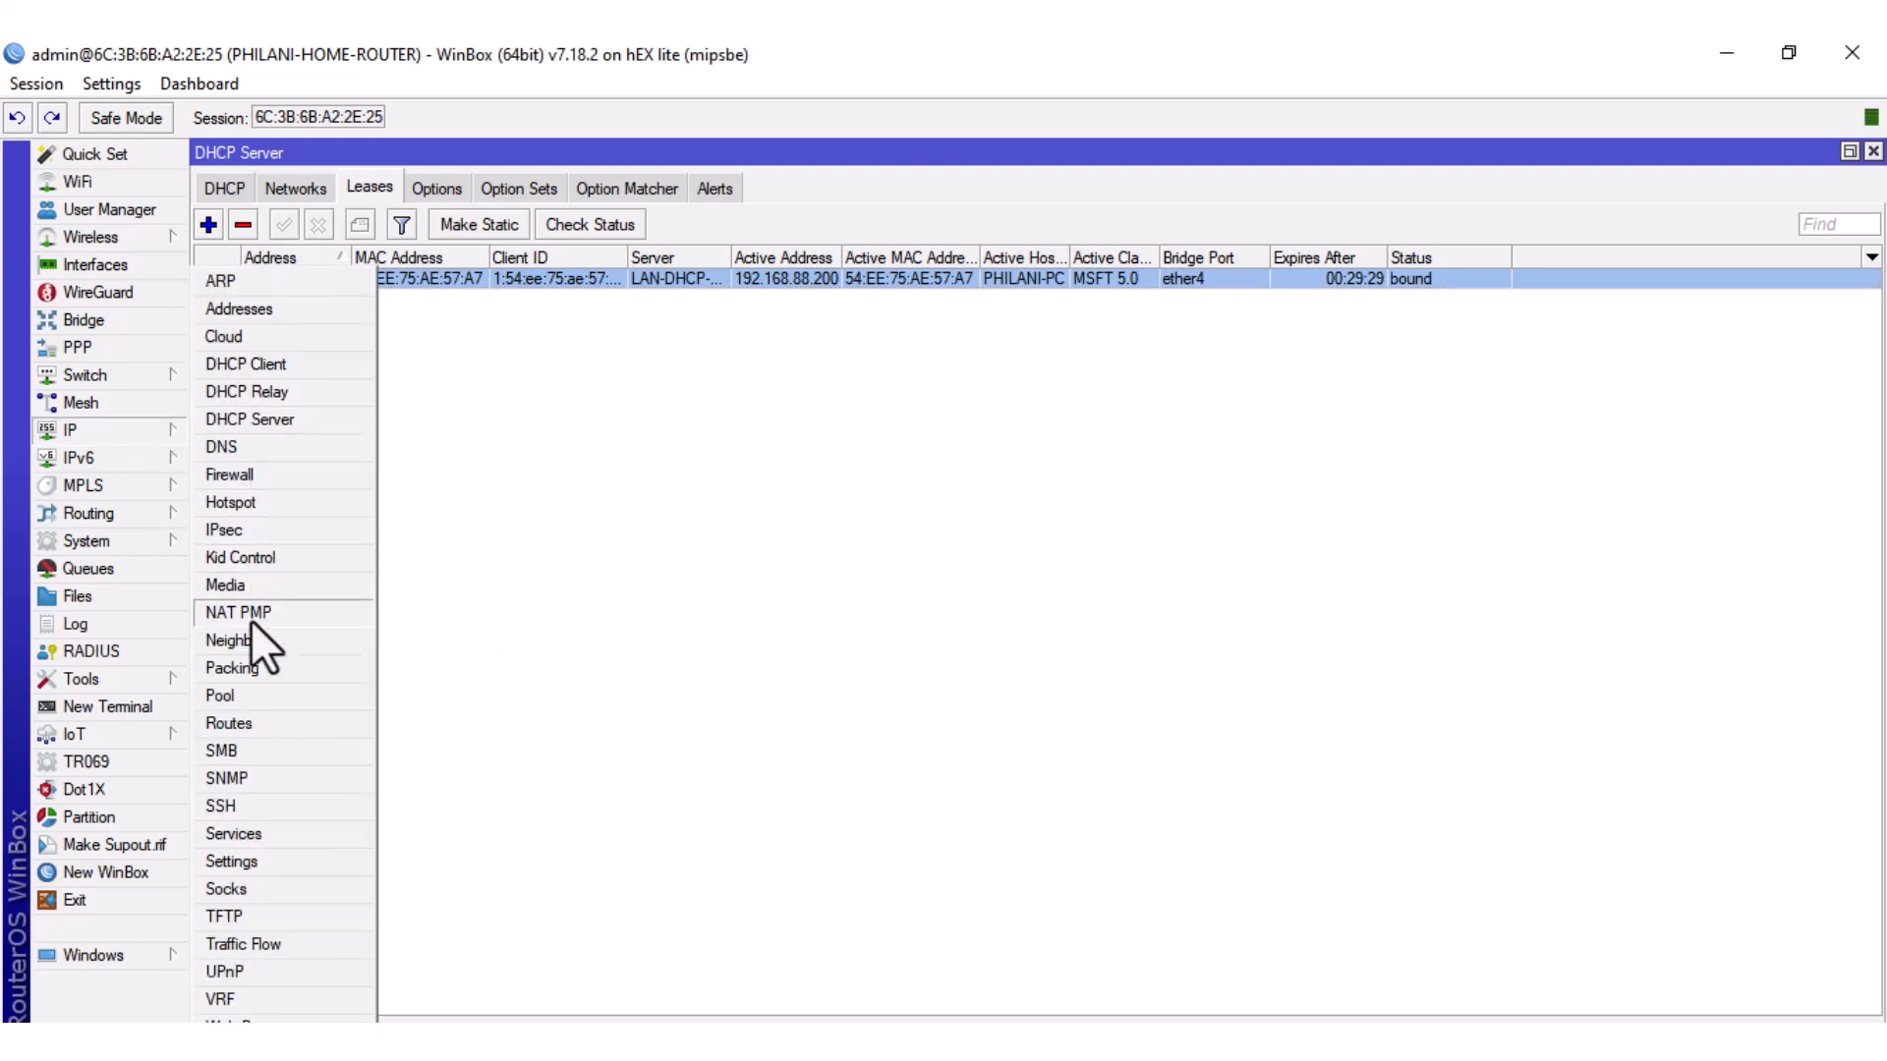
{"action": "left_click", "coordinate": [237, 694]}
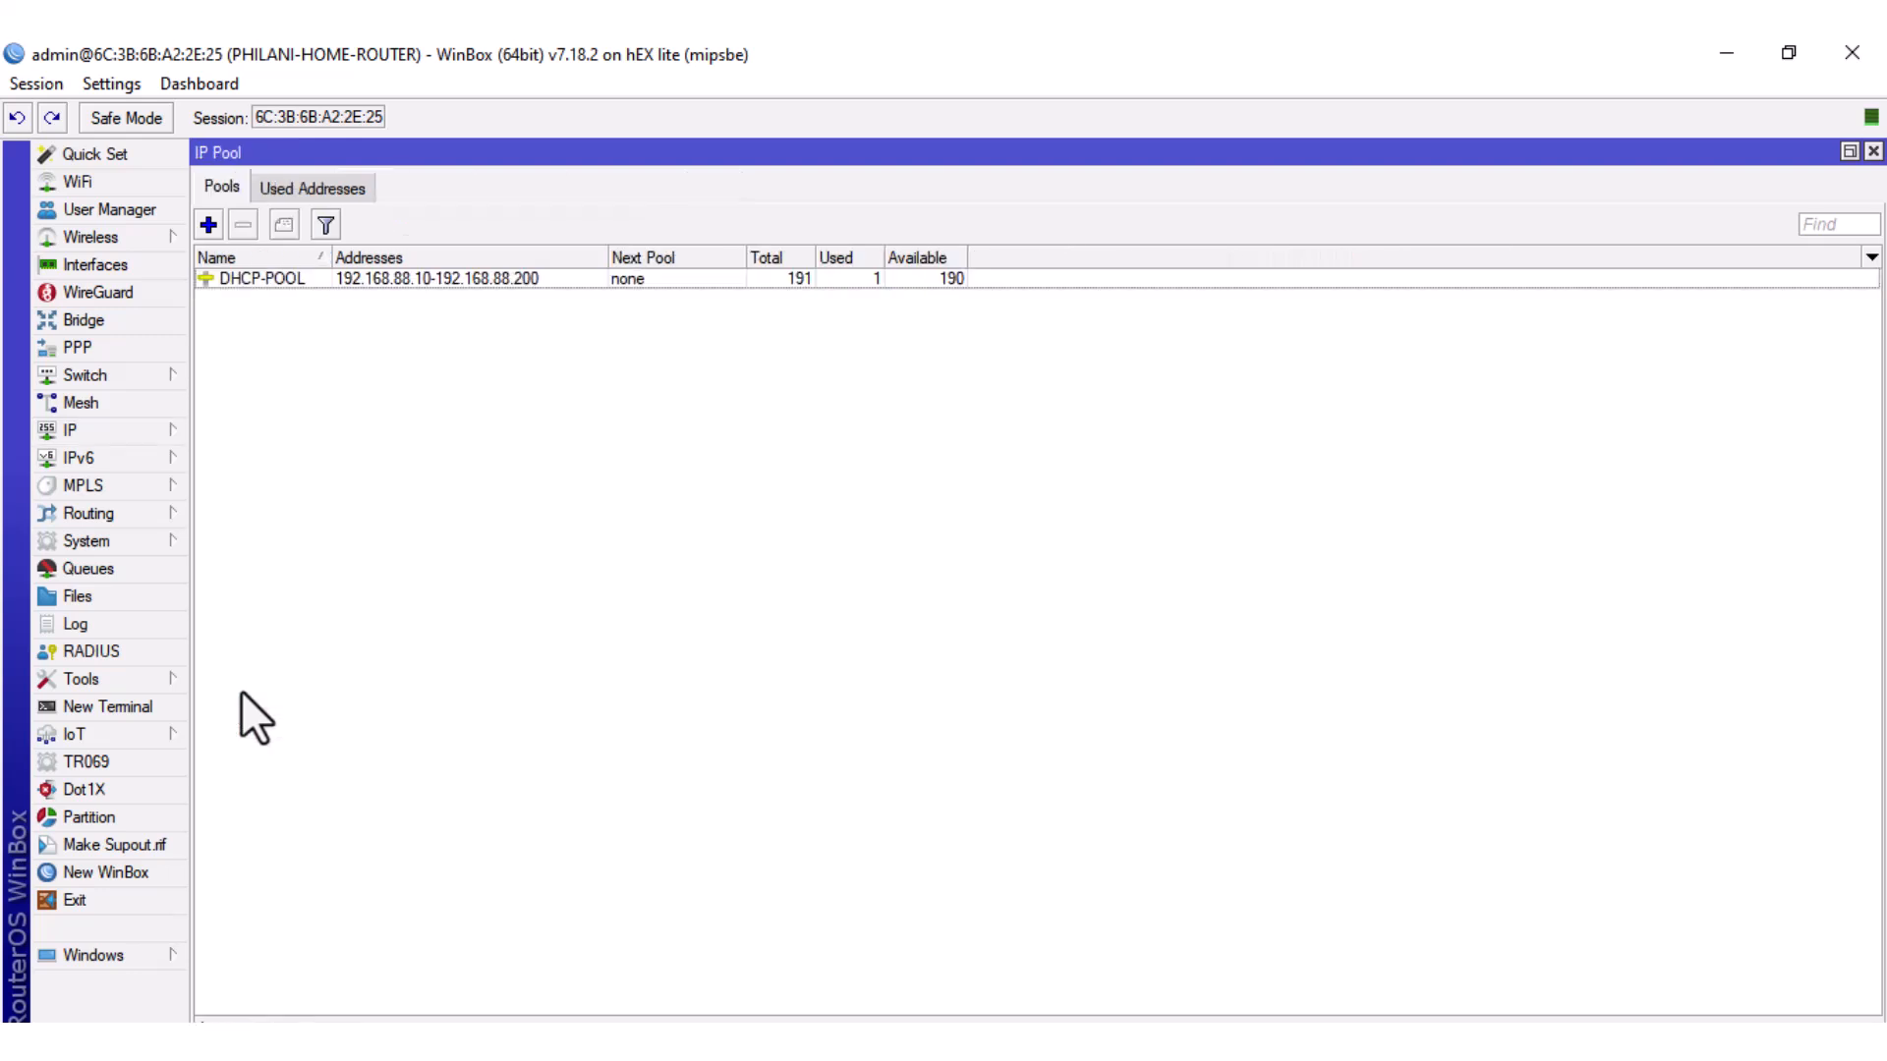
{"action": "left_click", "coordinate": [307, 189]}
{"action": "left_click", "coordinate": [381, 280]}
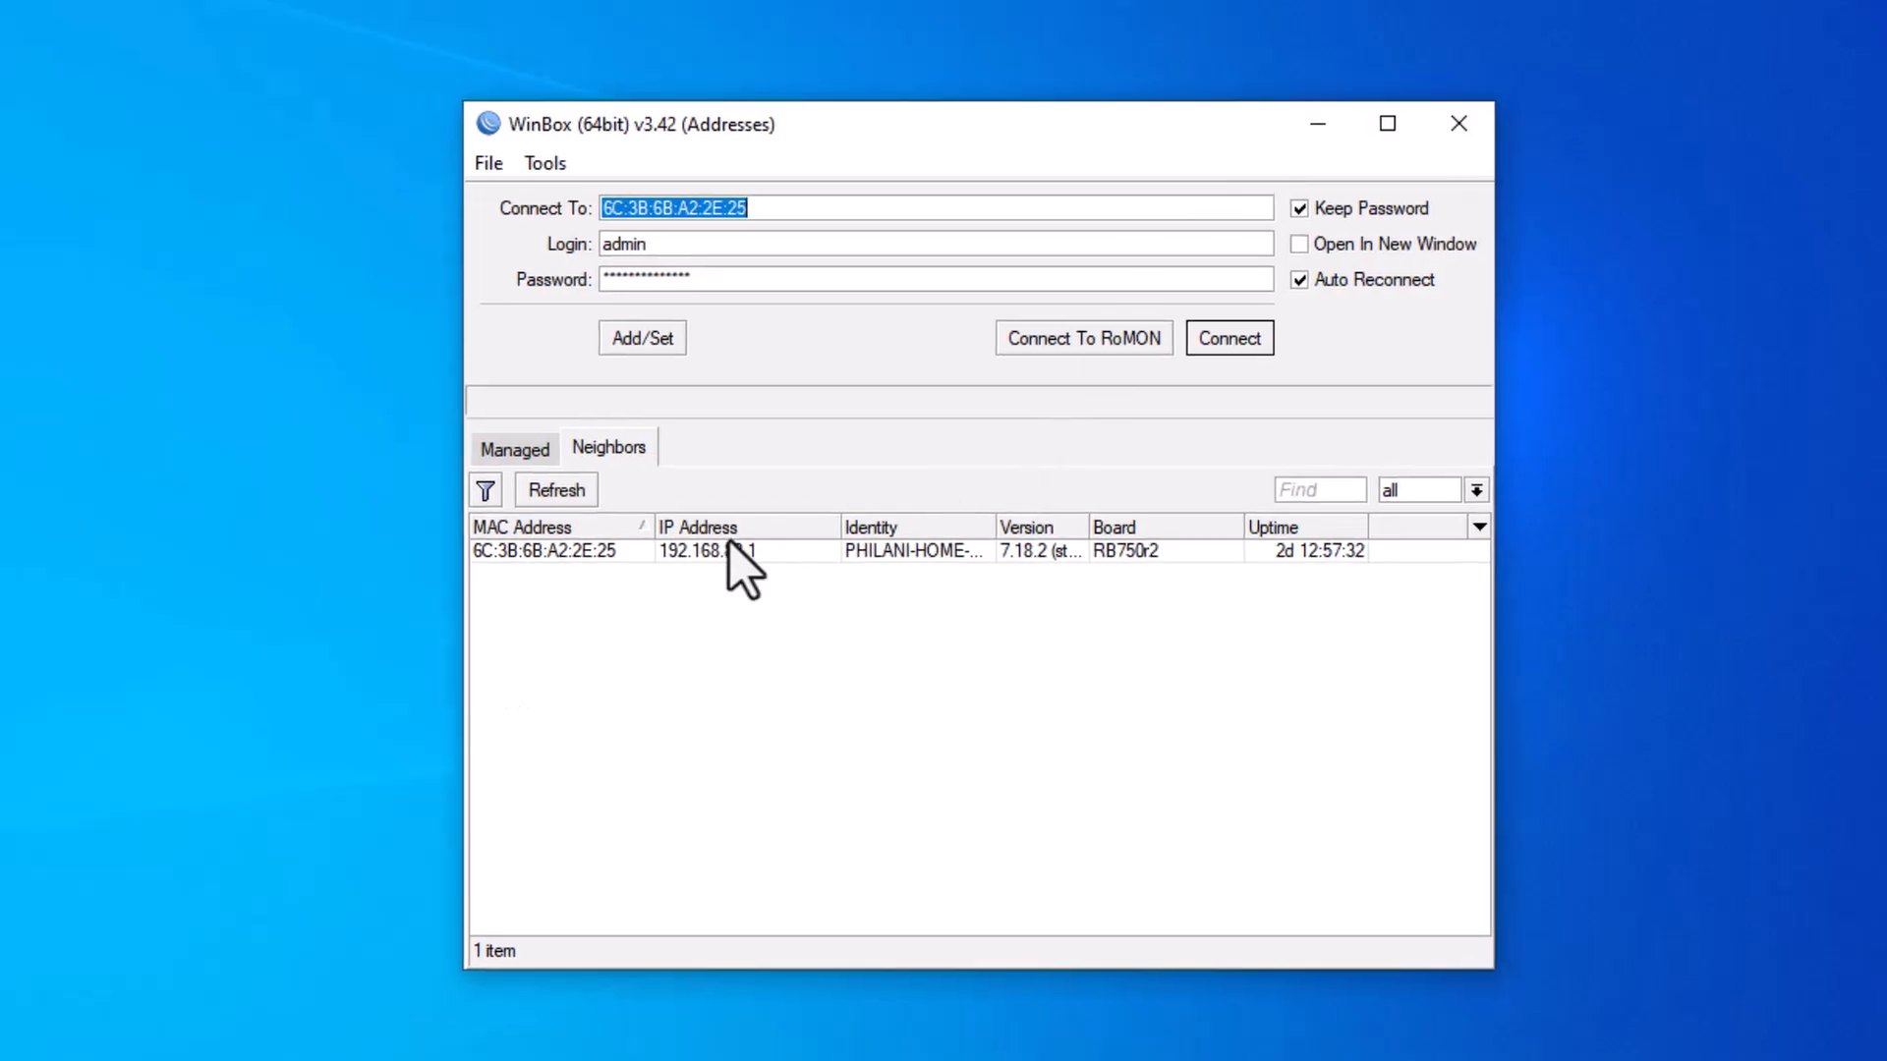
Reconnect to the router through its 192.168.88.1 neighbor entry.
{"action": "left_click", "coordinate": [737, 548]}
{"action": "left_click", "coordinate": [1224, 338]}
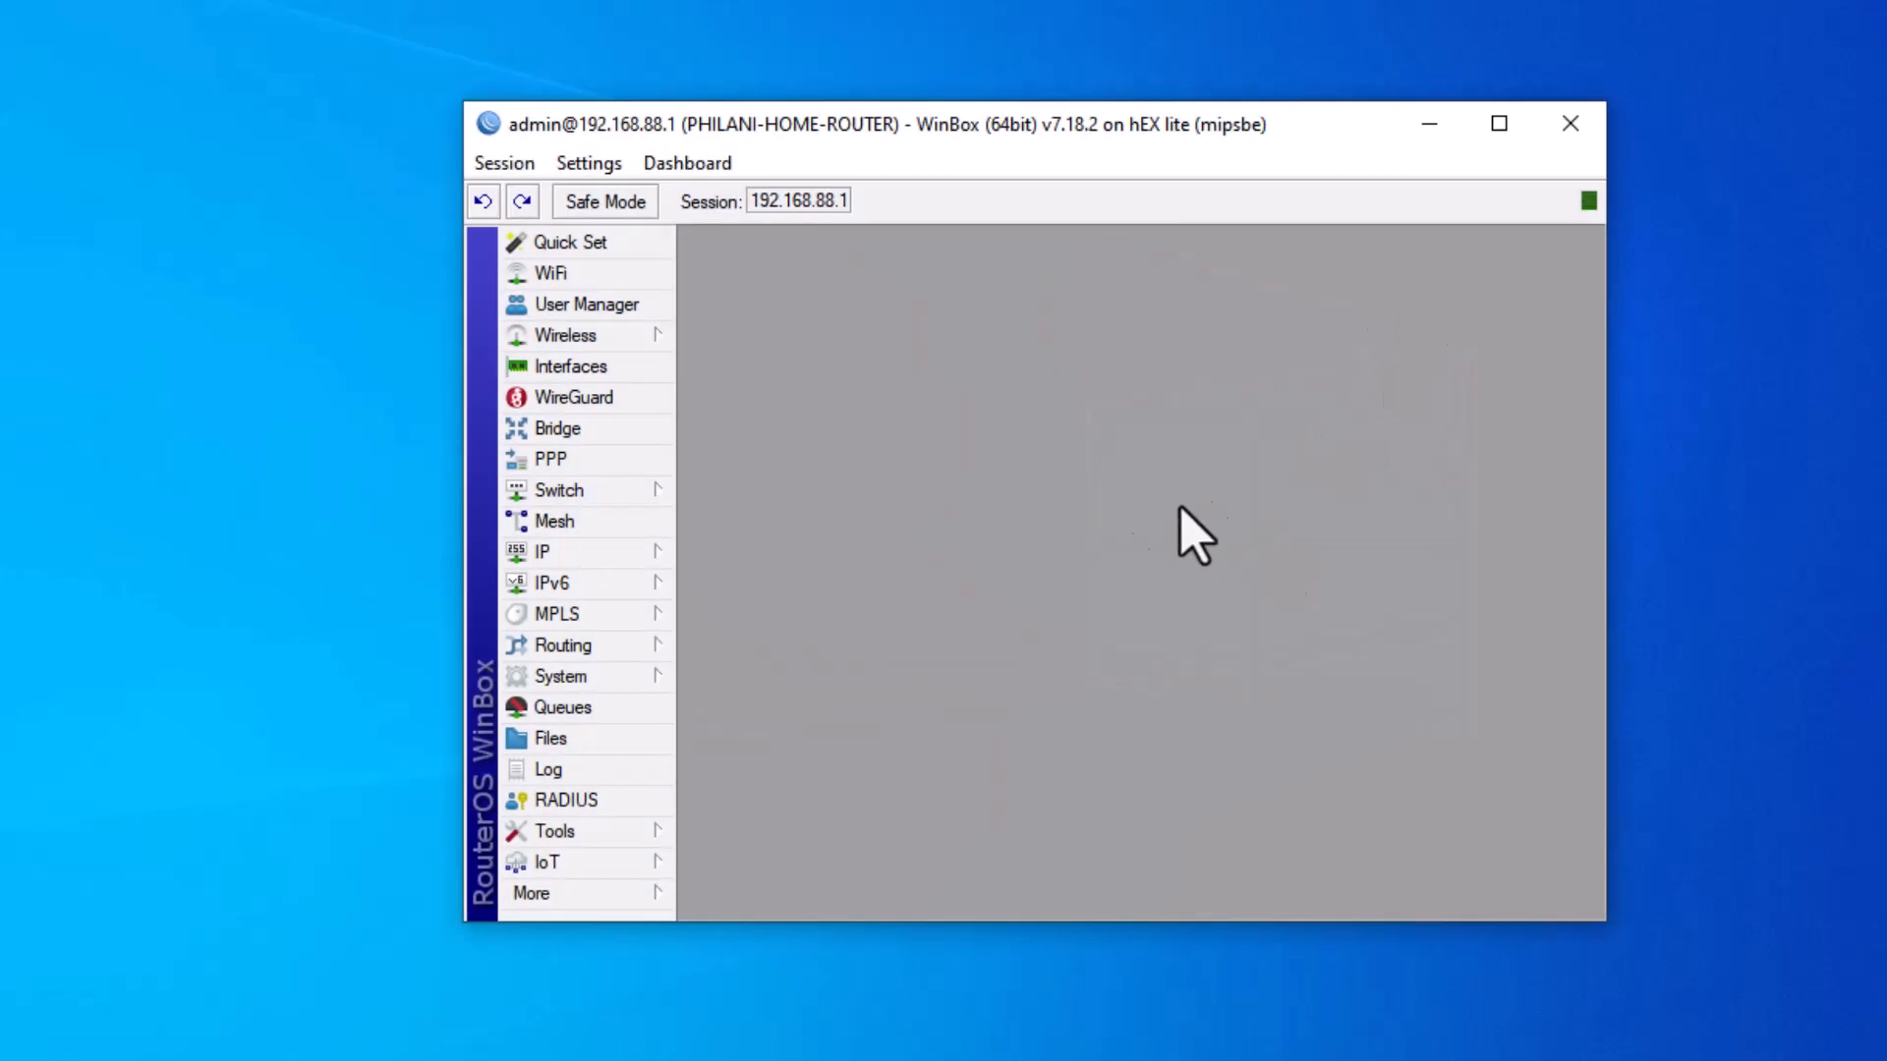
{"action": "left_click", "coordinate": [610, 554]}
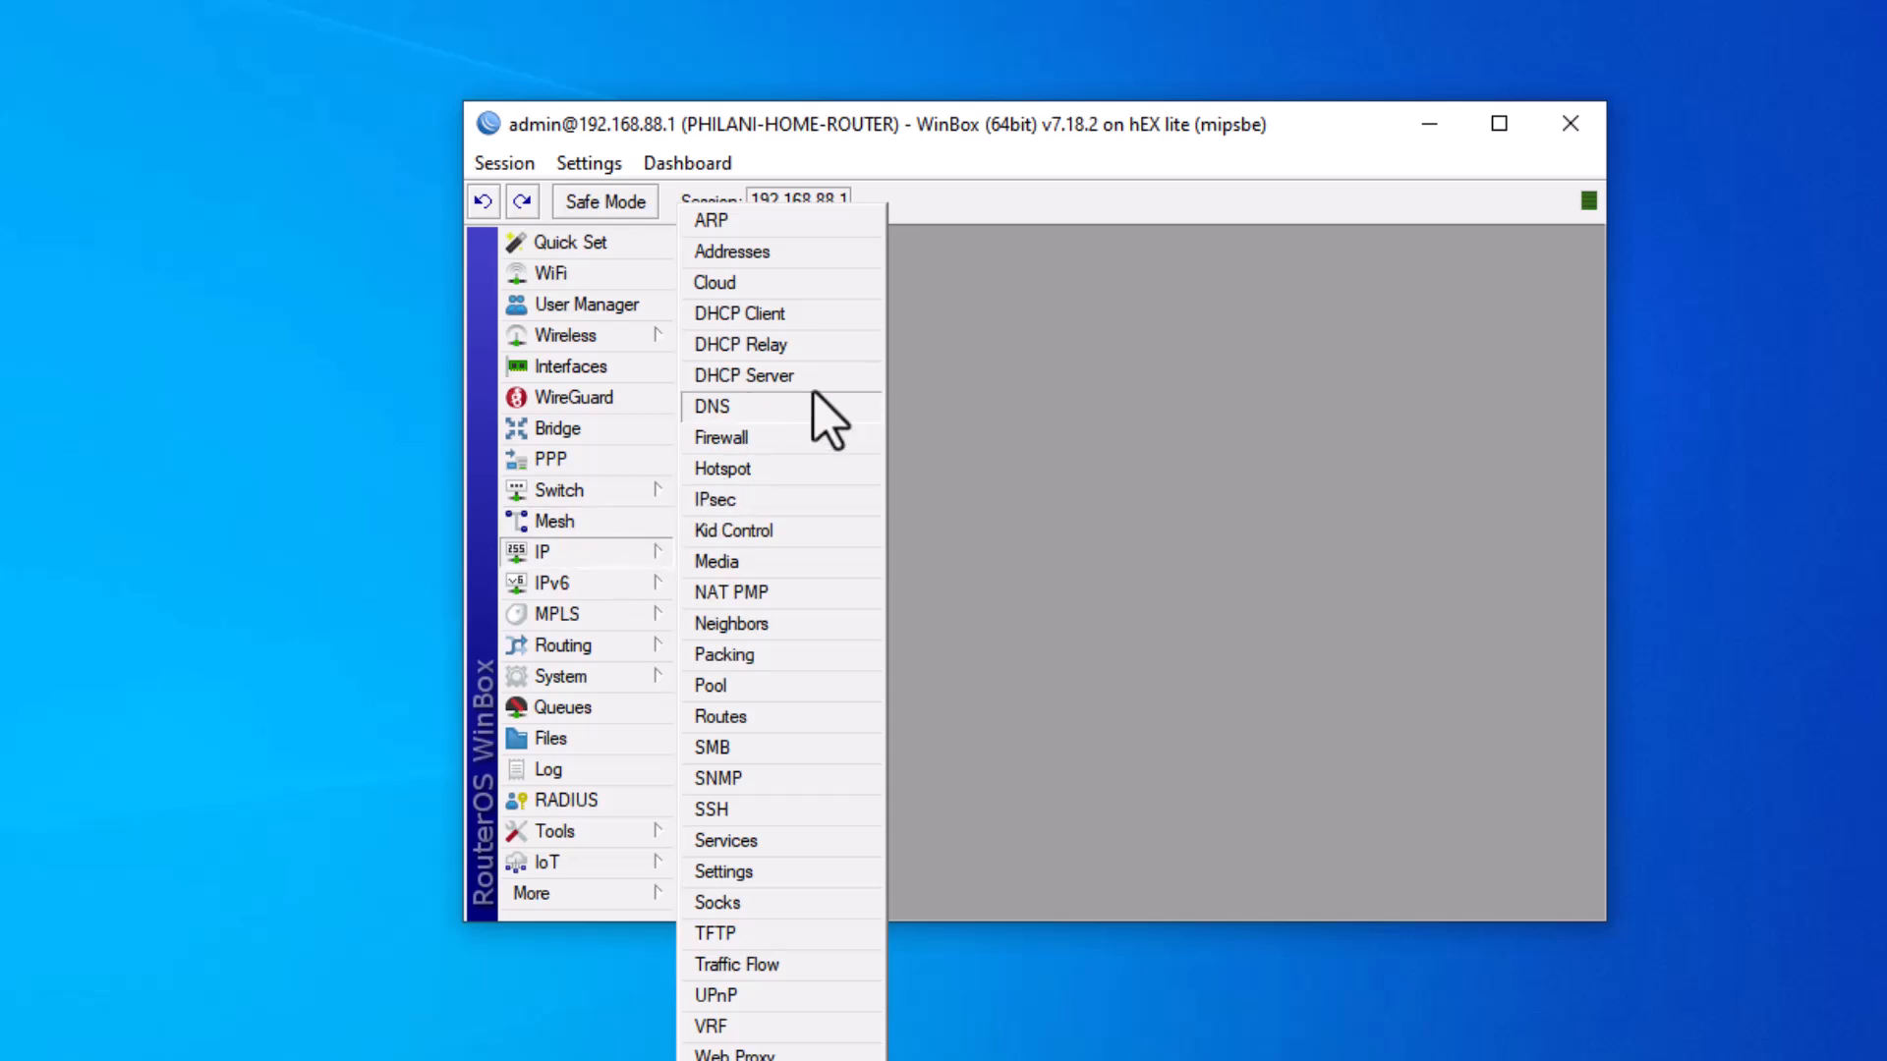
{"action": "left_click", "coordinate": [739, 313]}
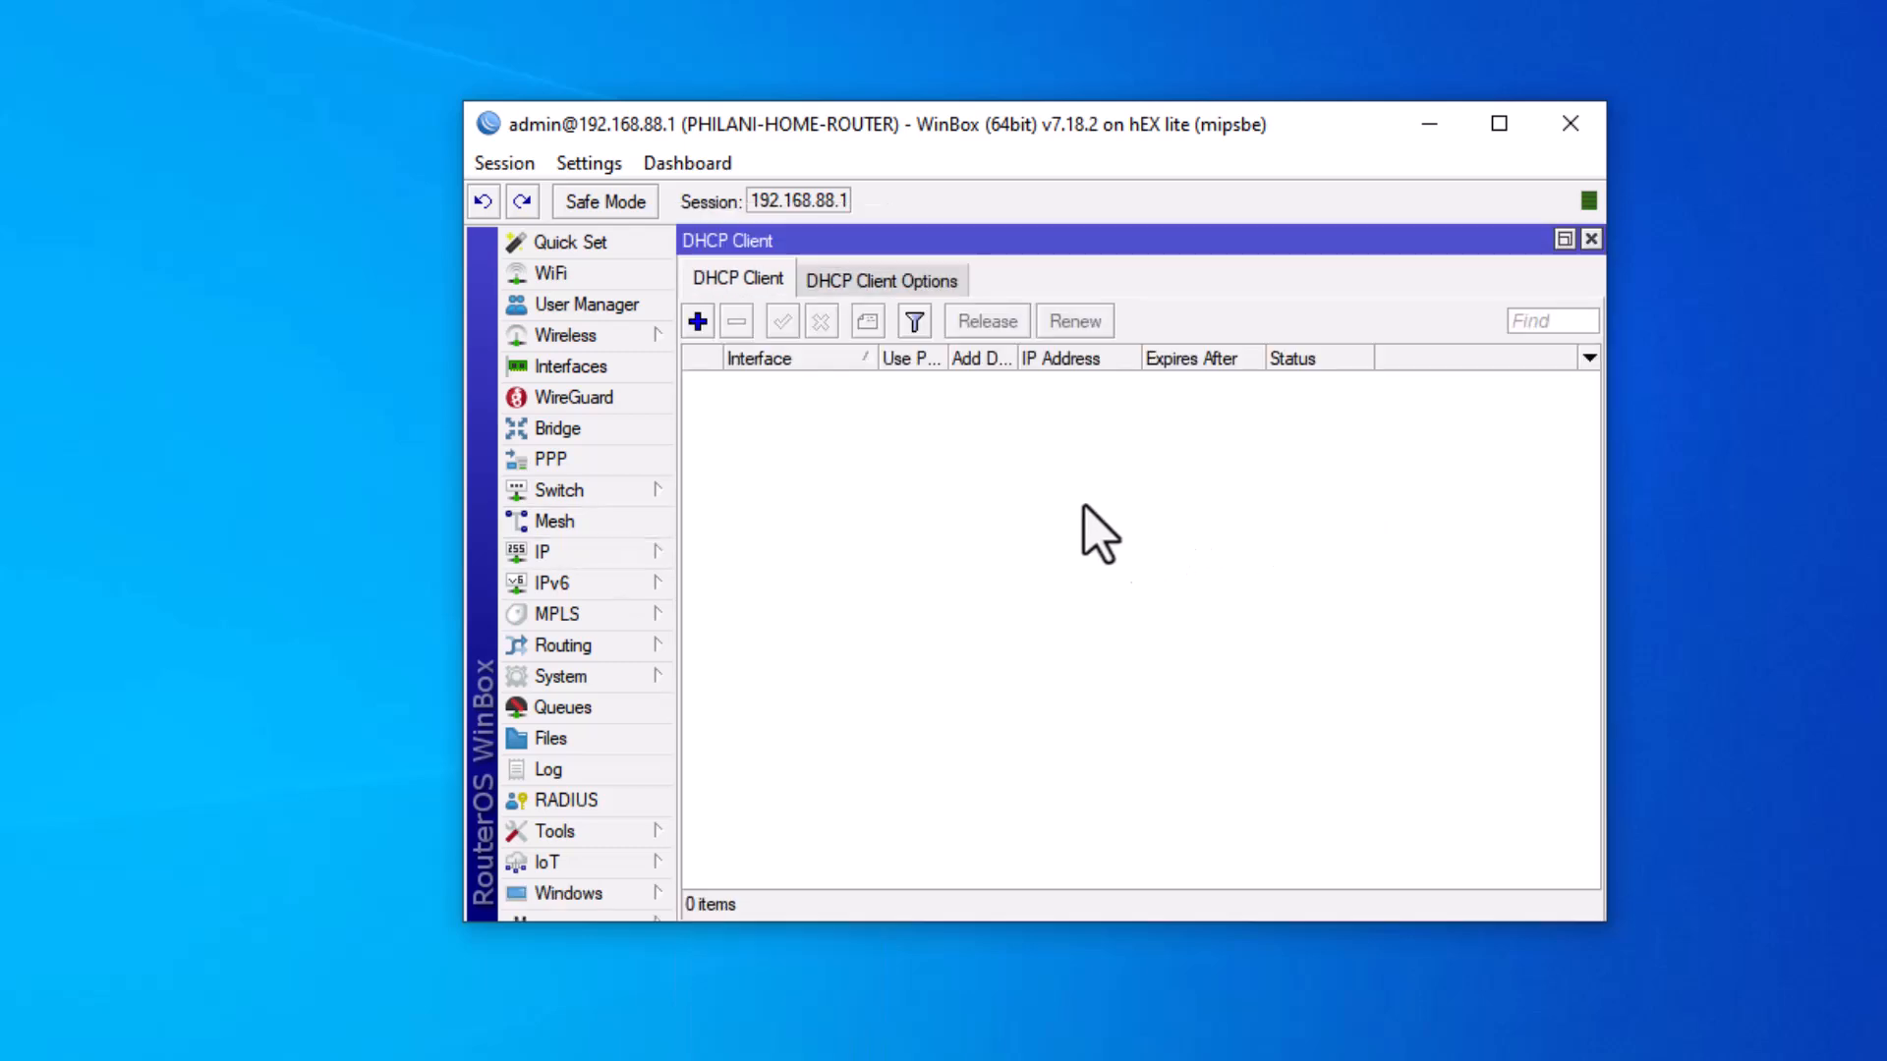
Add a DHCP client on ether1 commented WAN-DHCP-CLIENT and confirm it is bound.
{"action": "left_click", "coordinate": [697, 321]}
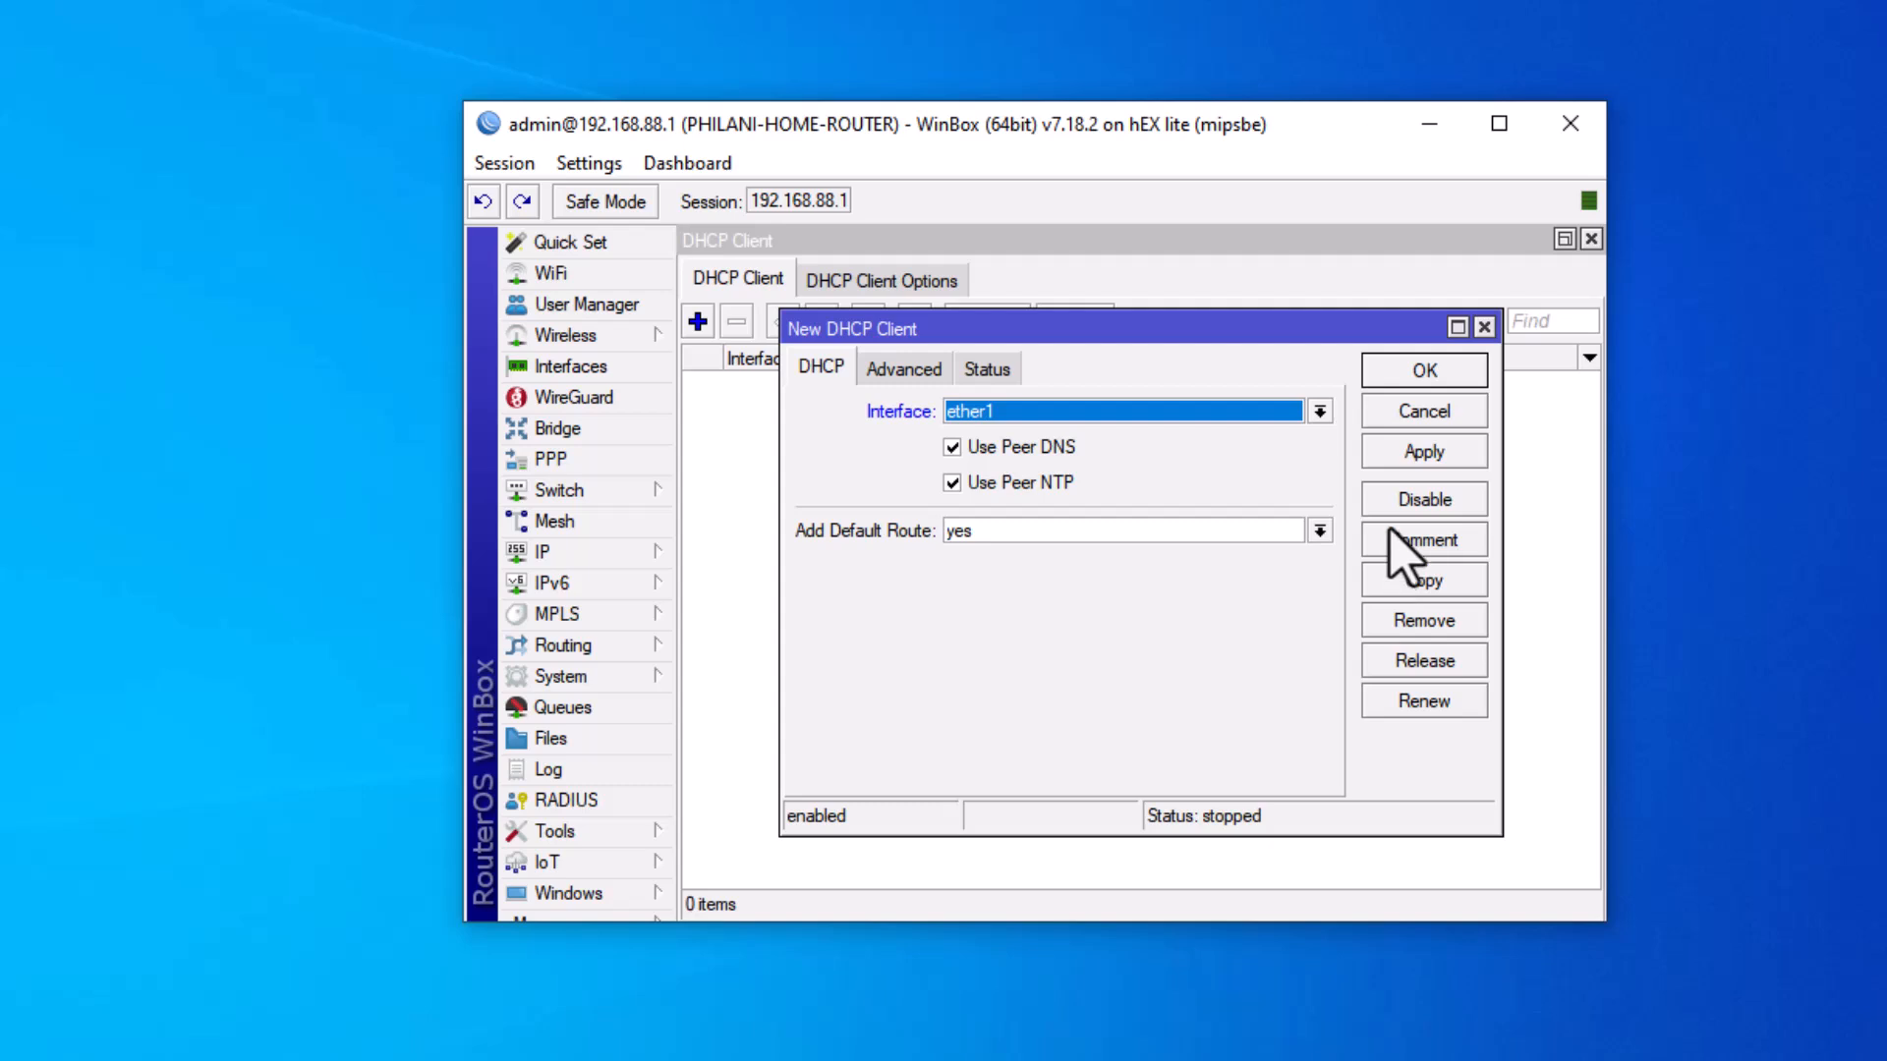
{"action": "left_click", "coordinate": [1415, 545]}
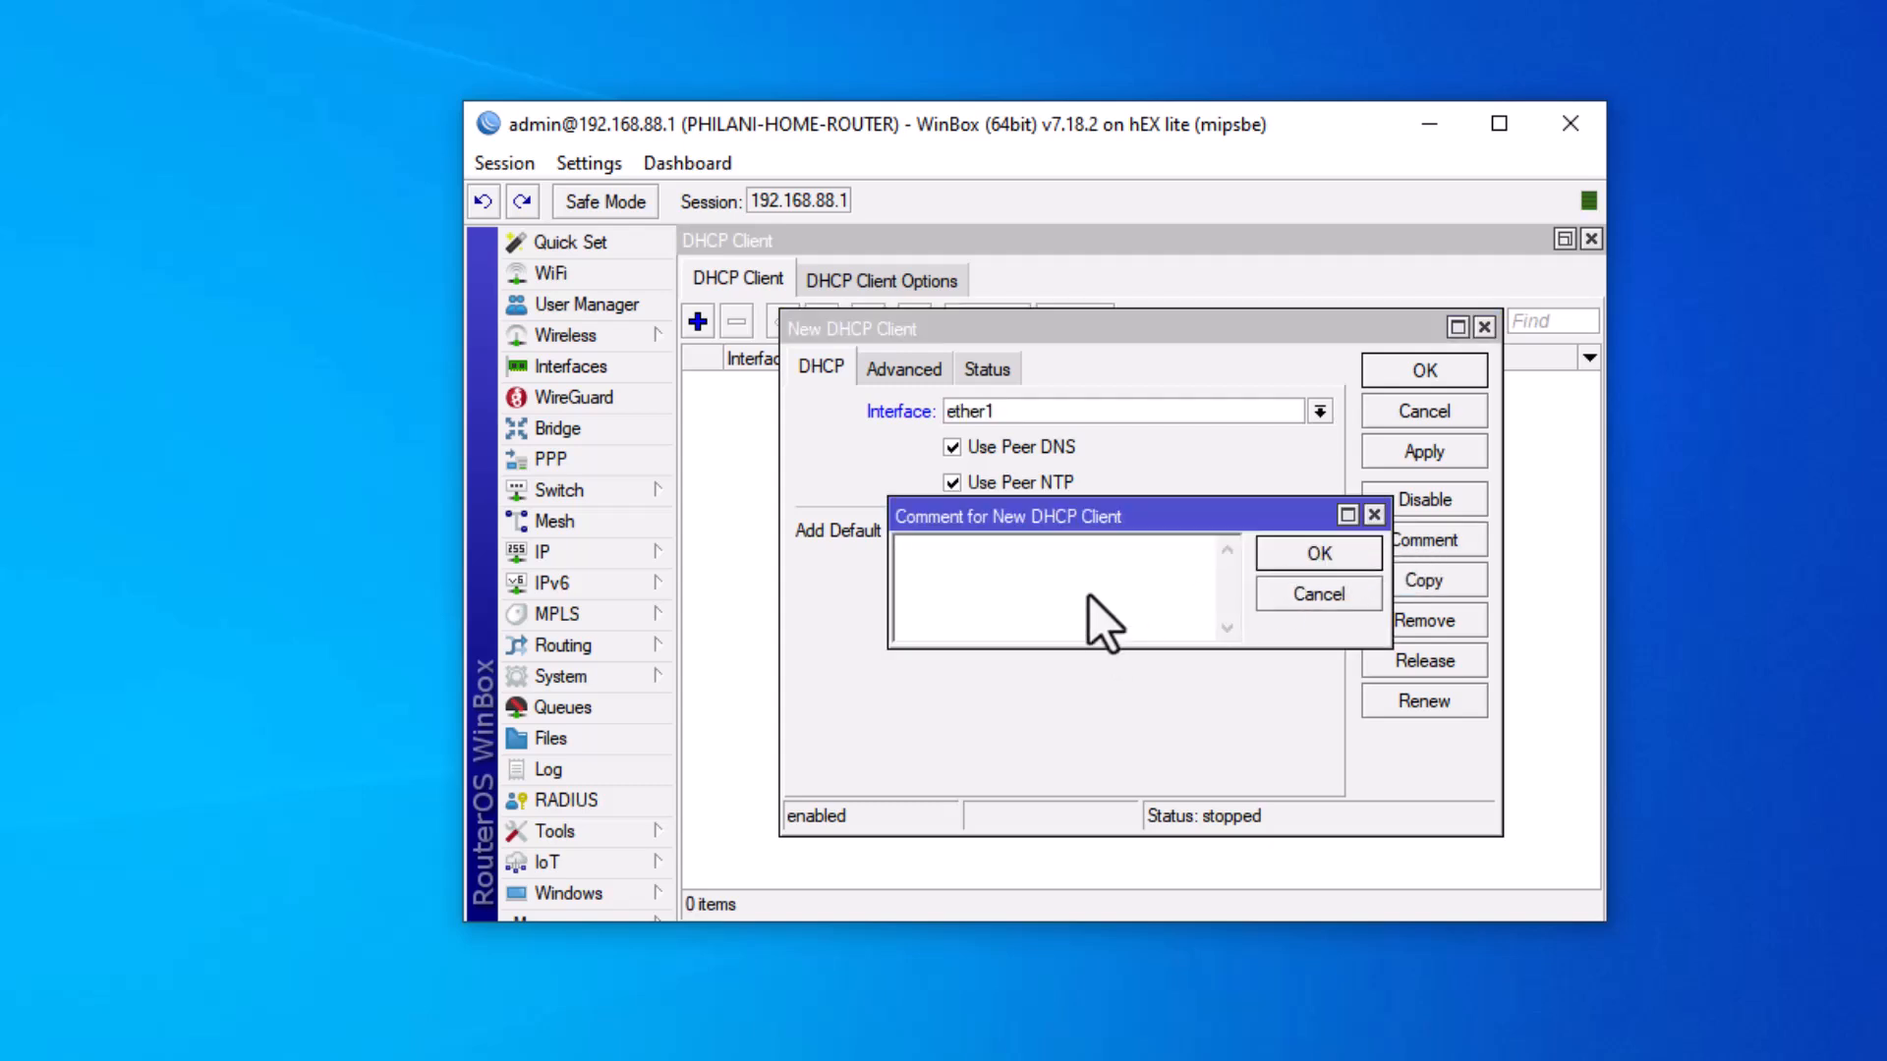
{"action": "type", "text": "WAN-DHCP-CLIENT"}
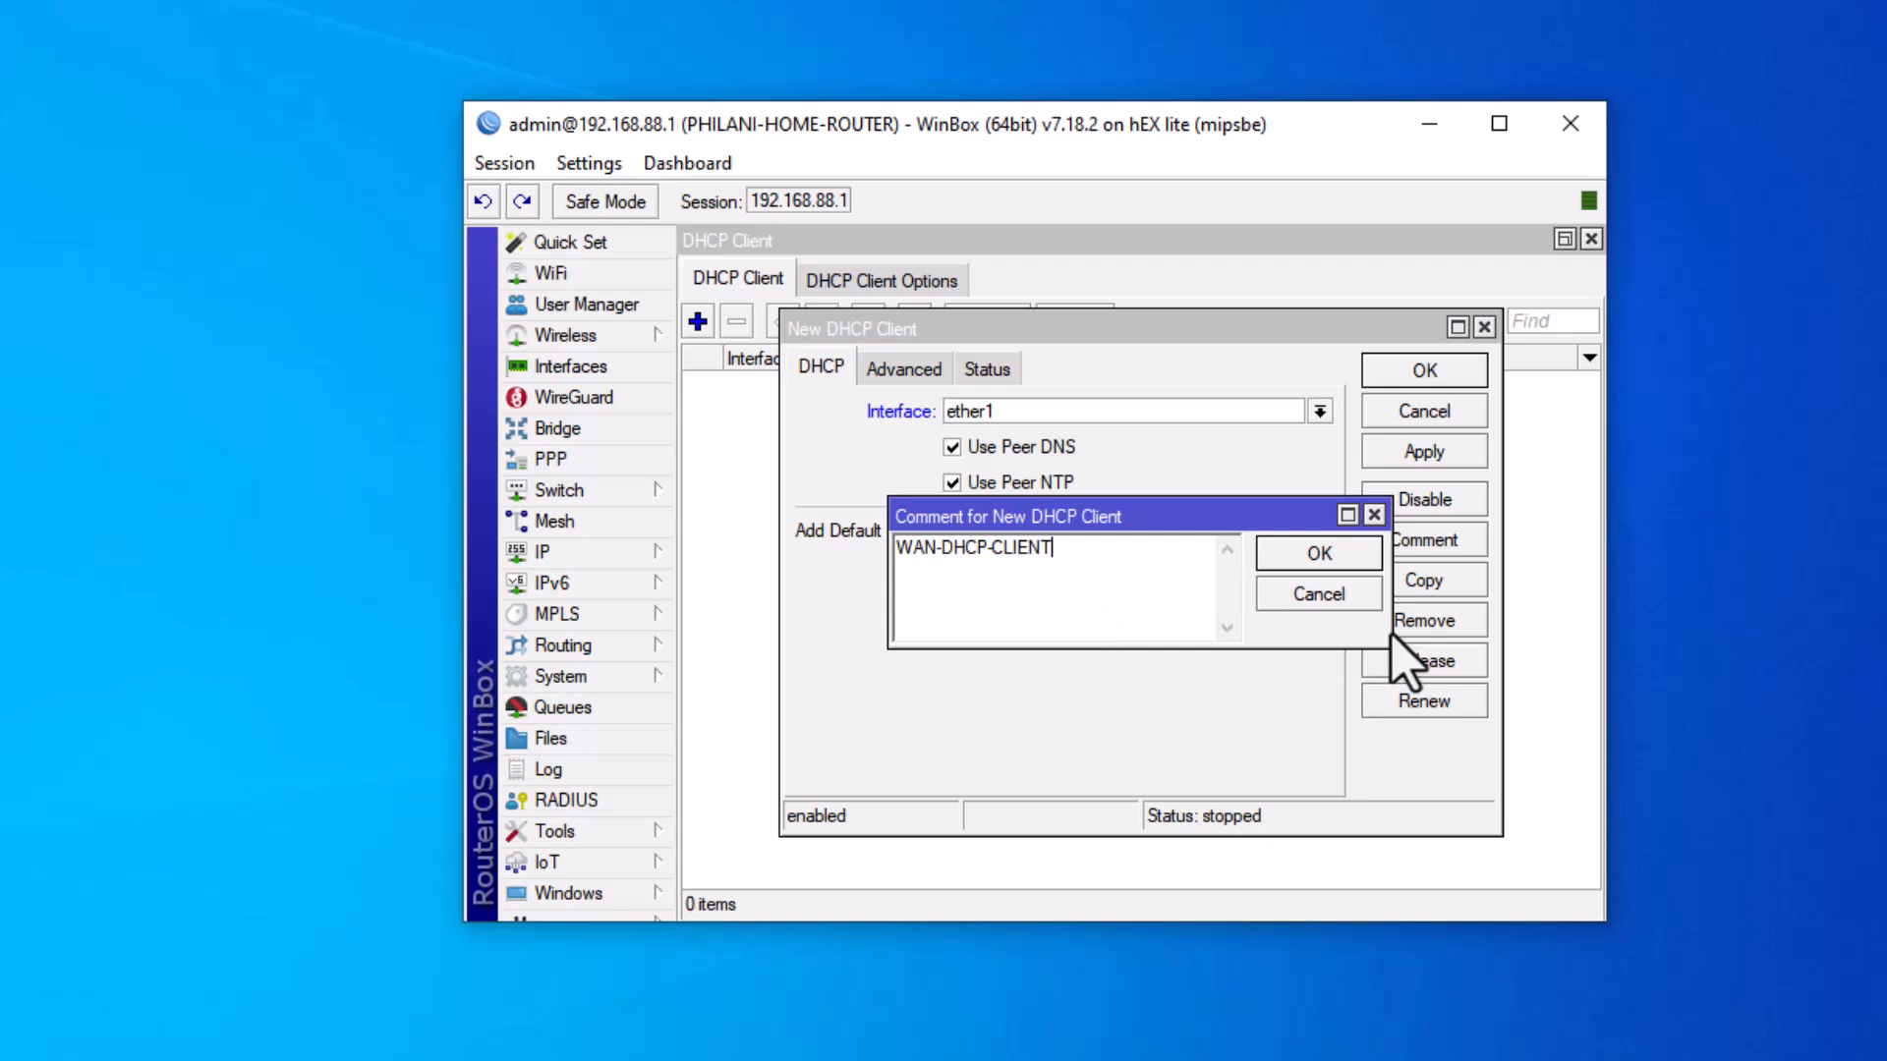
{"action": "left_click", "coordinate": [1299, 552]}
{"action": "left_click", "coordinate": [1403, 453]}
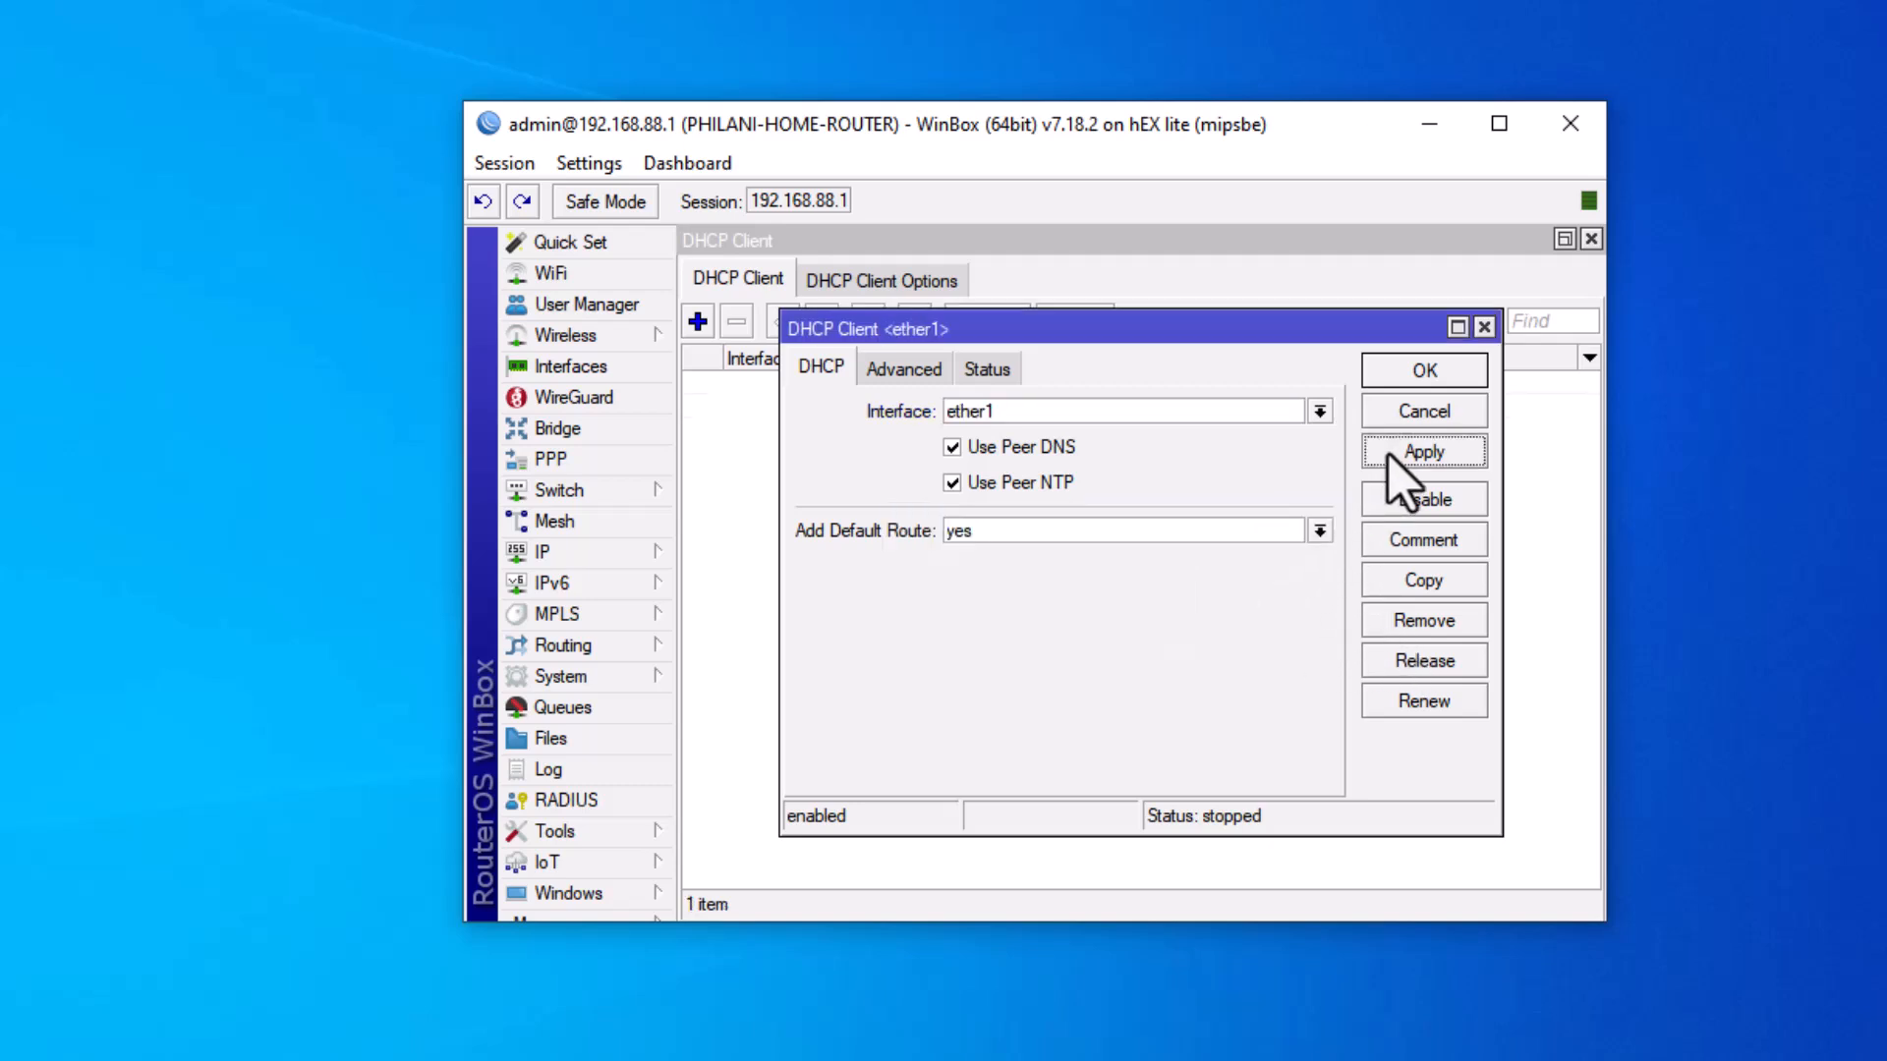
{"action": "left_click", "coordinate": [1415, 372]}
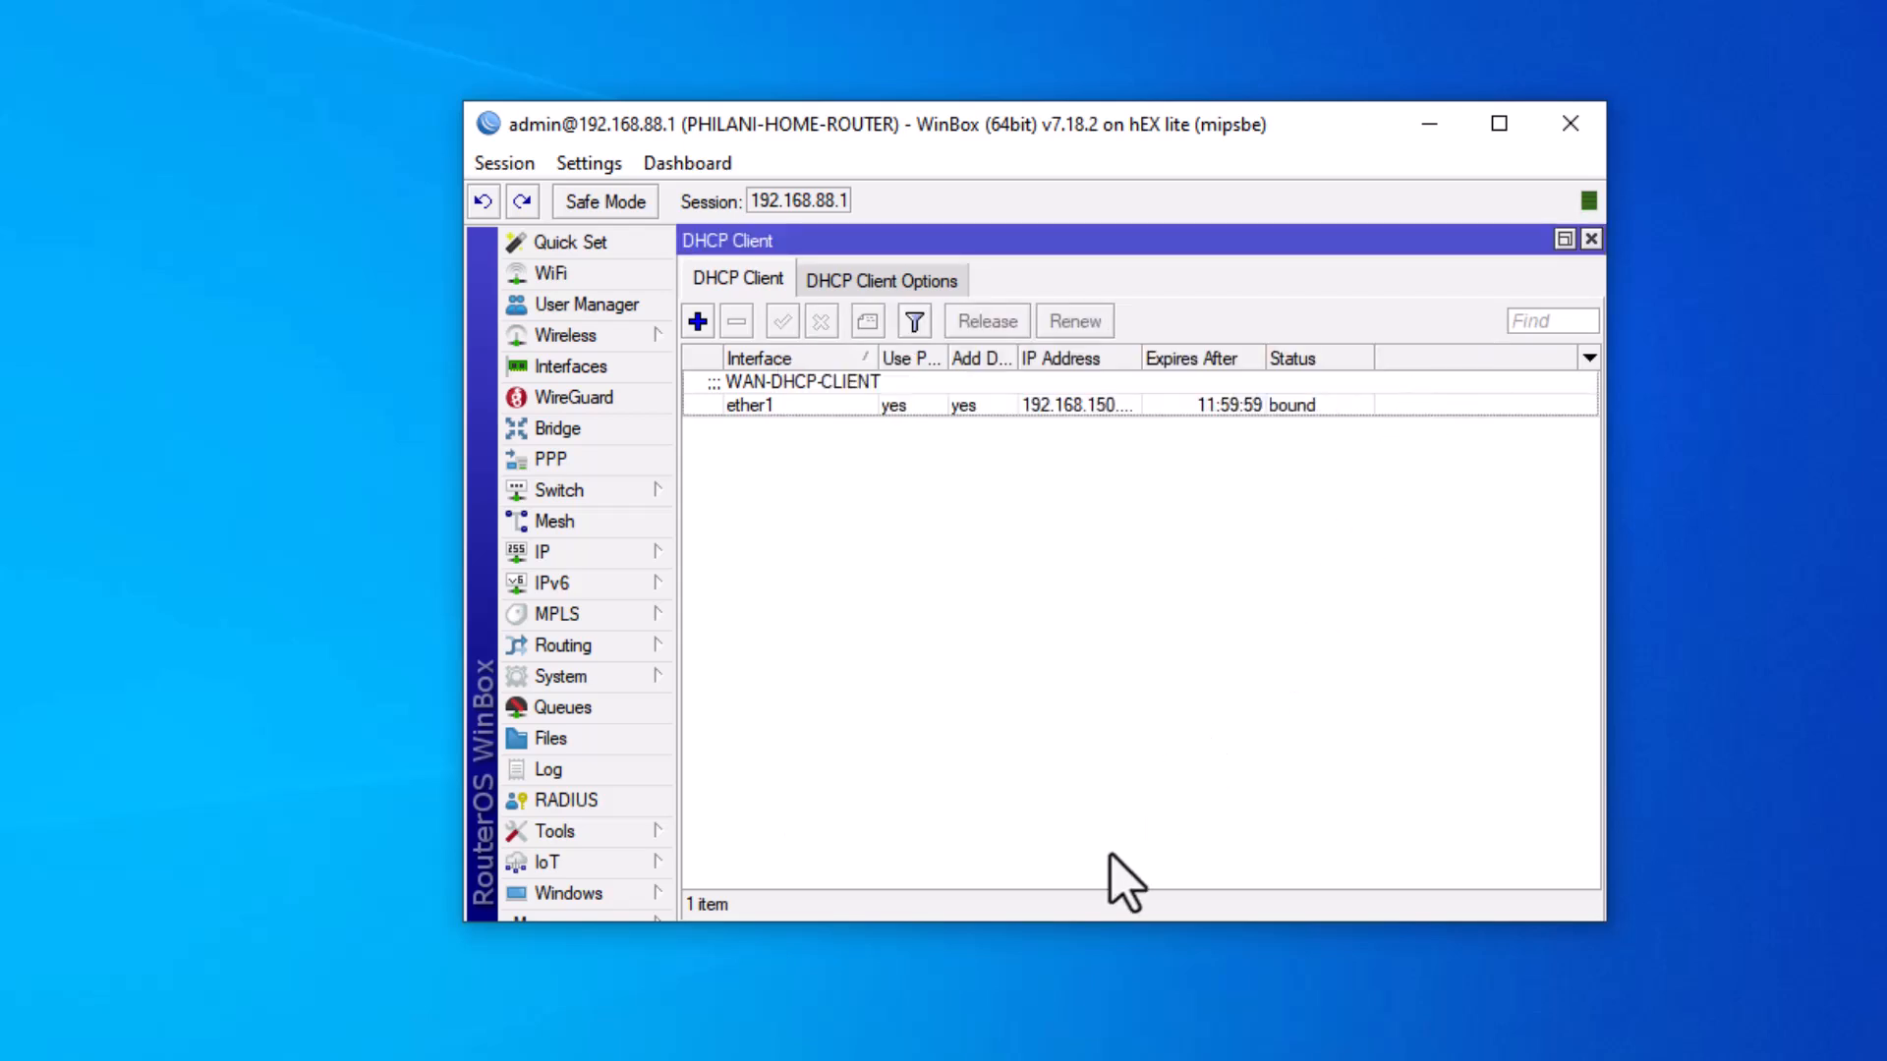
{"action": "left_click", "coordinate": [1126, 406]}
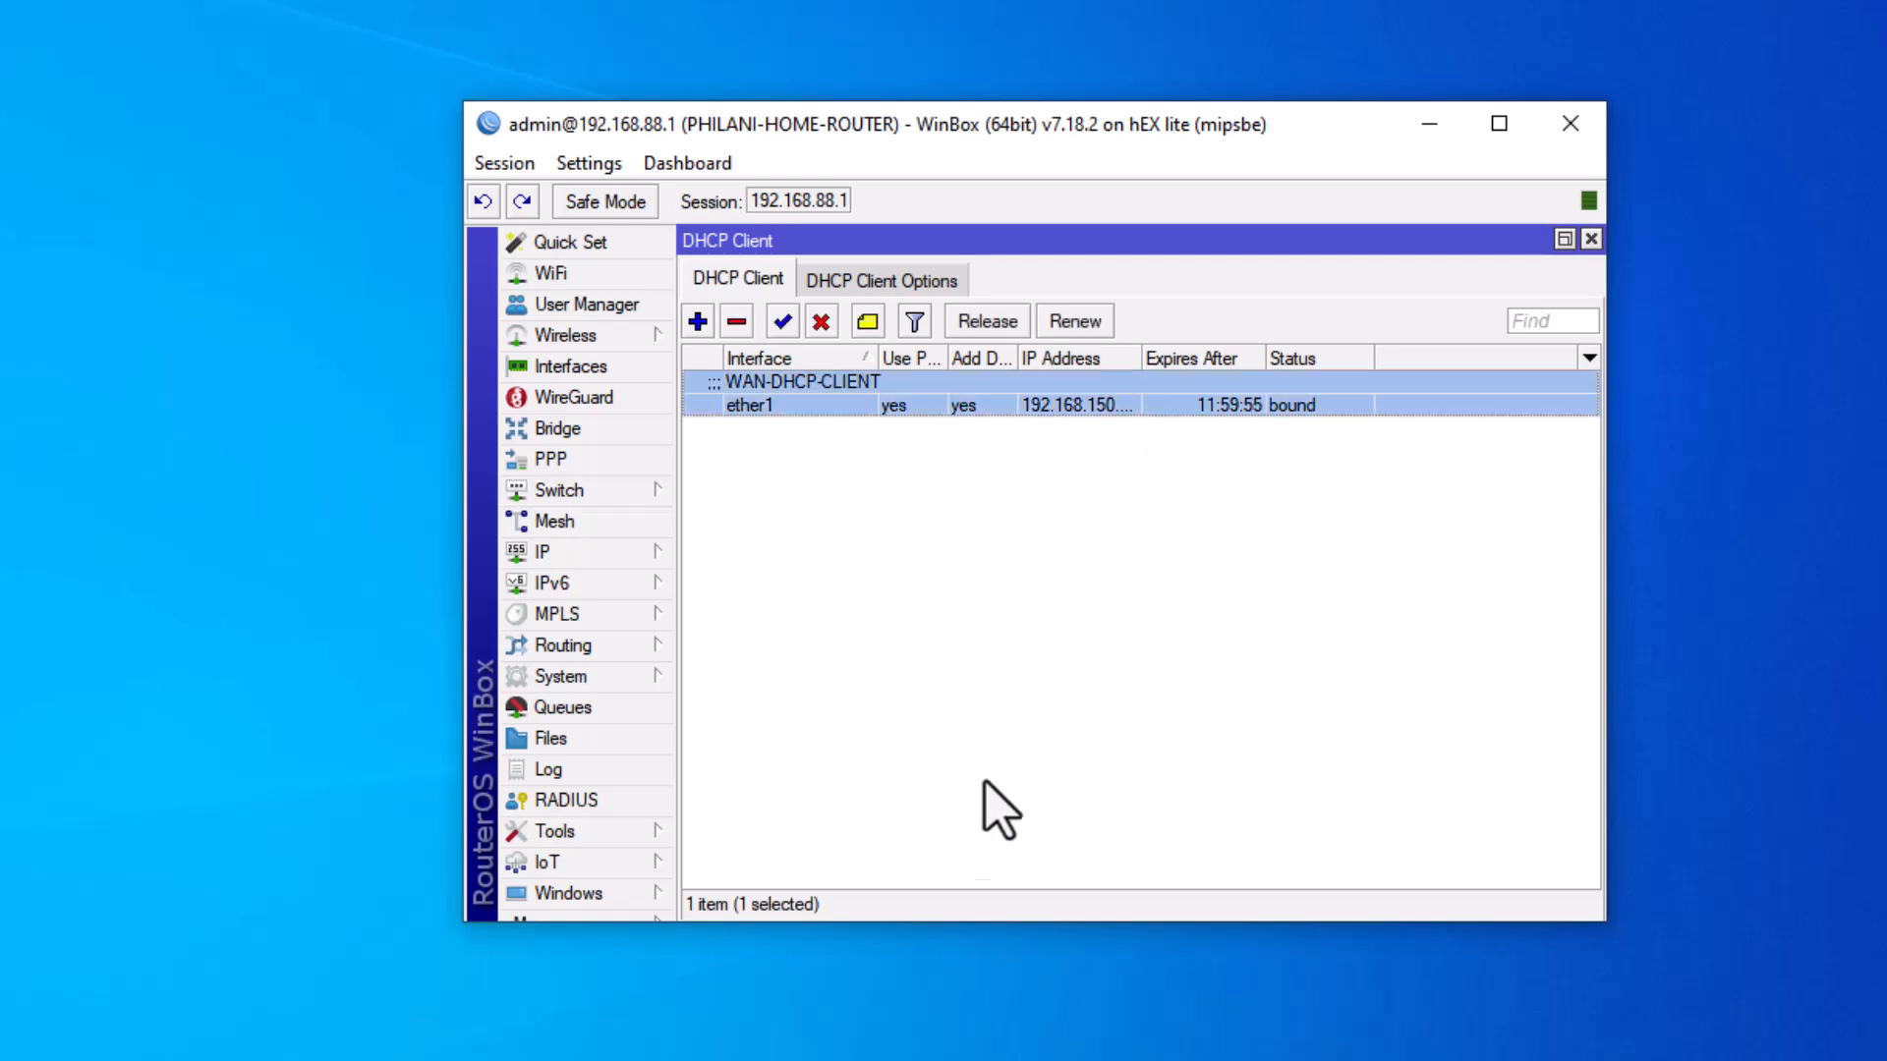
{"action": "left_click", "coordinate": [1591, 240]}
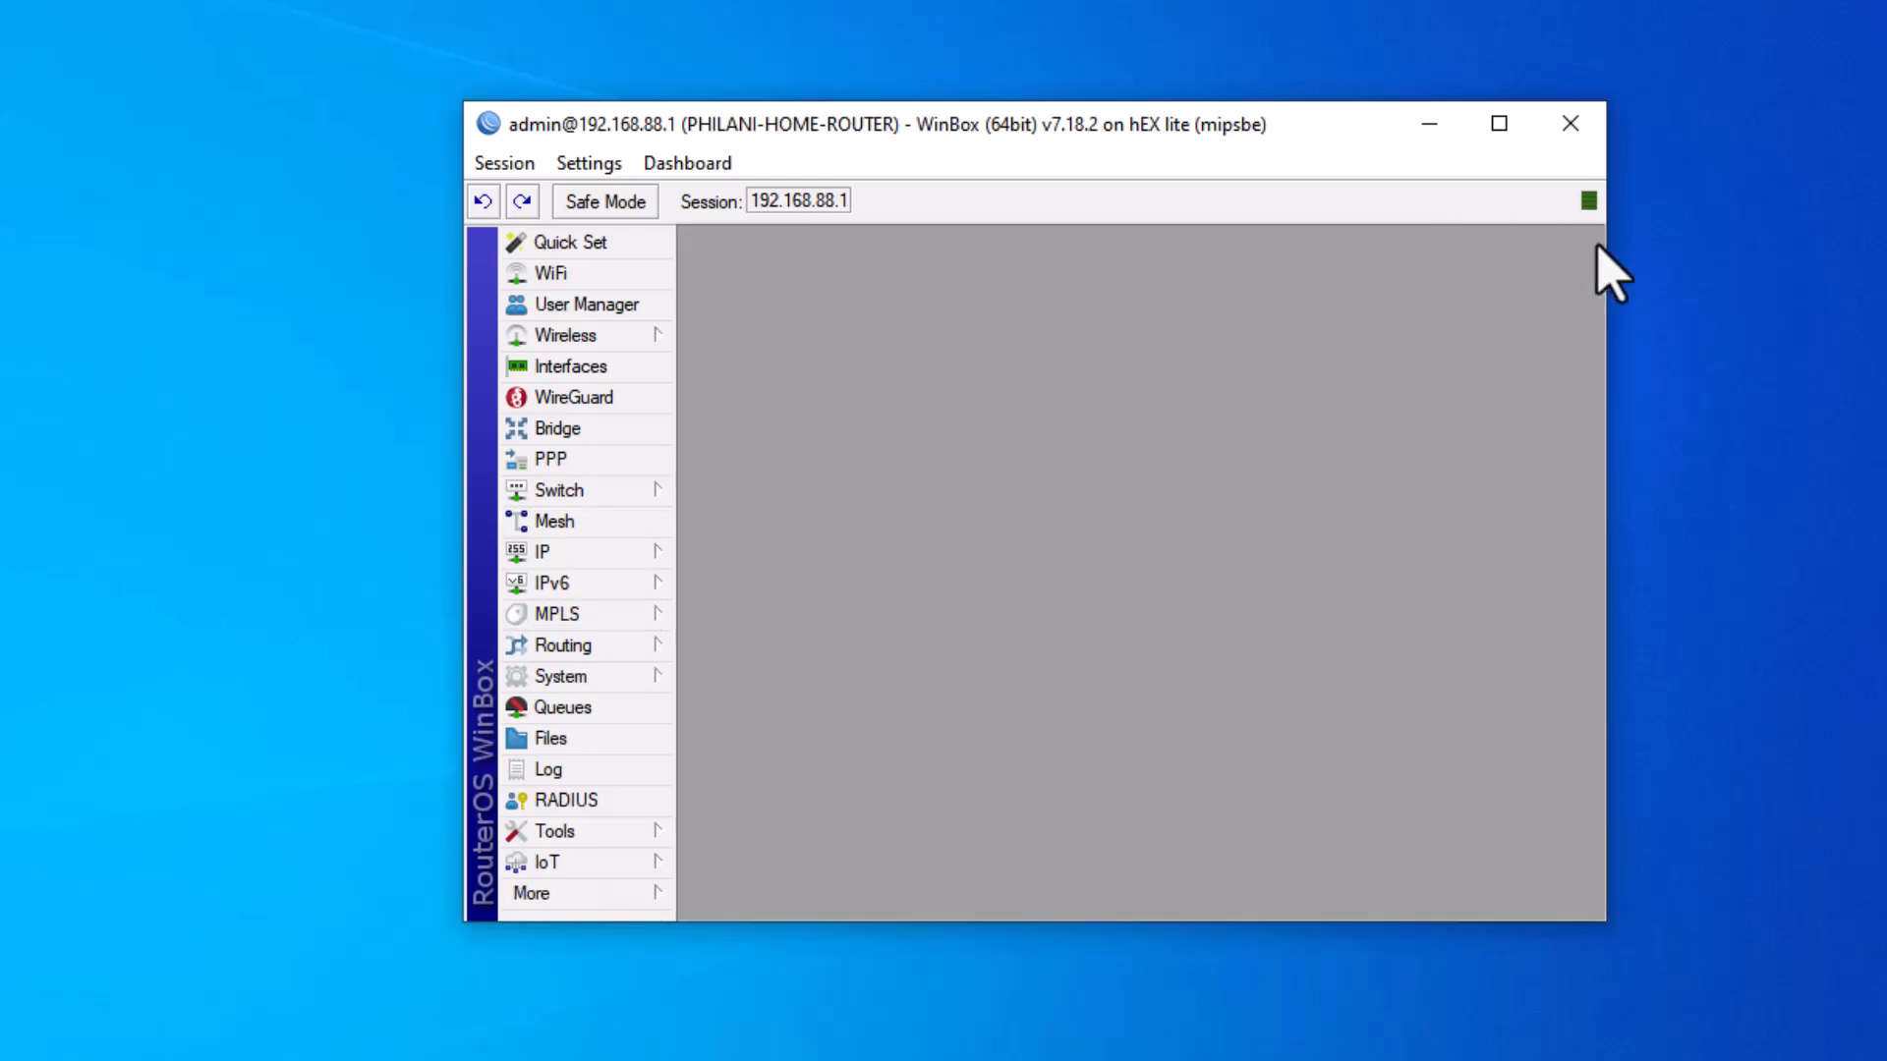
Show the enlarged IP Addresses list and select ether1's dynamic 192.168.150.x address beside LAN-BRIDGE's 192.168.88.1.
{"action": "left_click", "coordinate": [615, 556]}
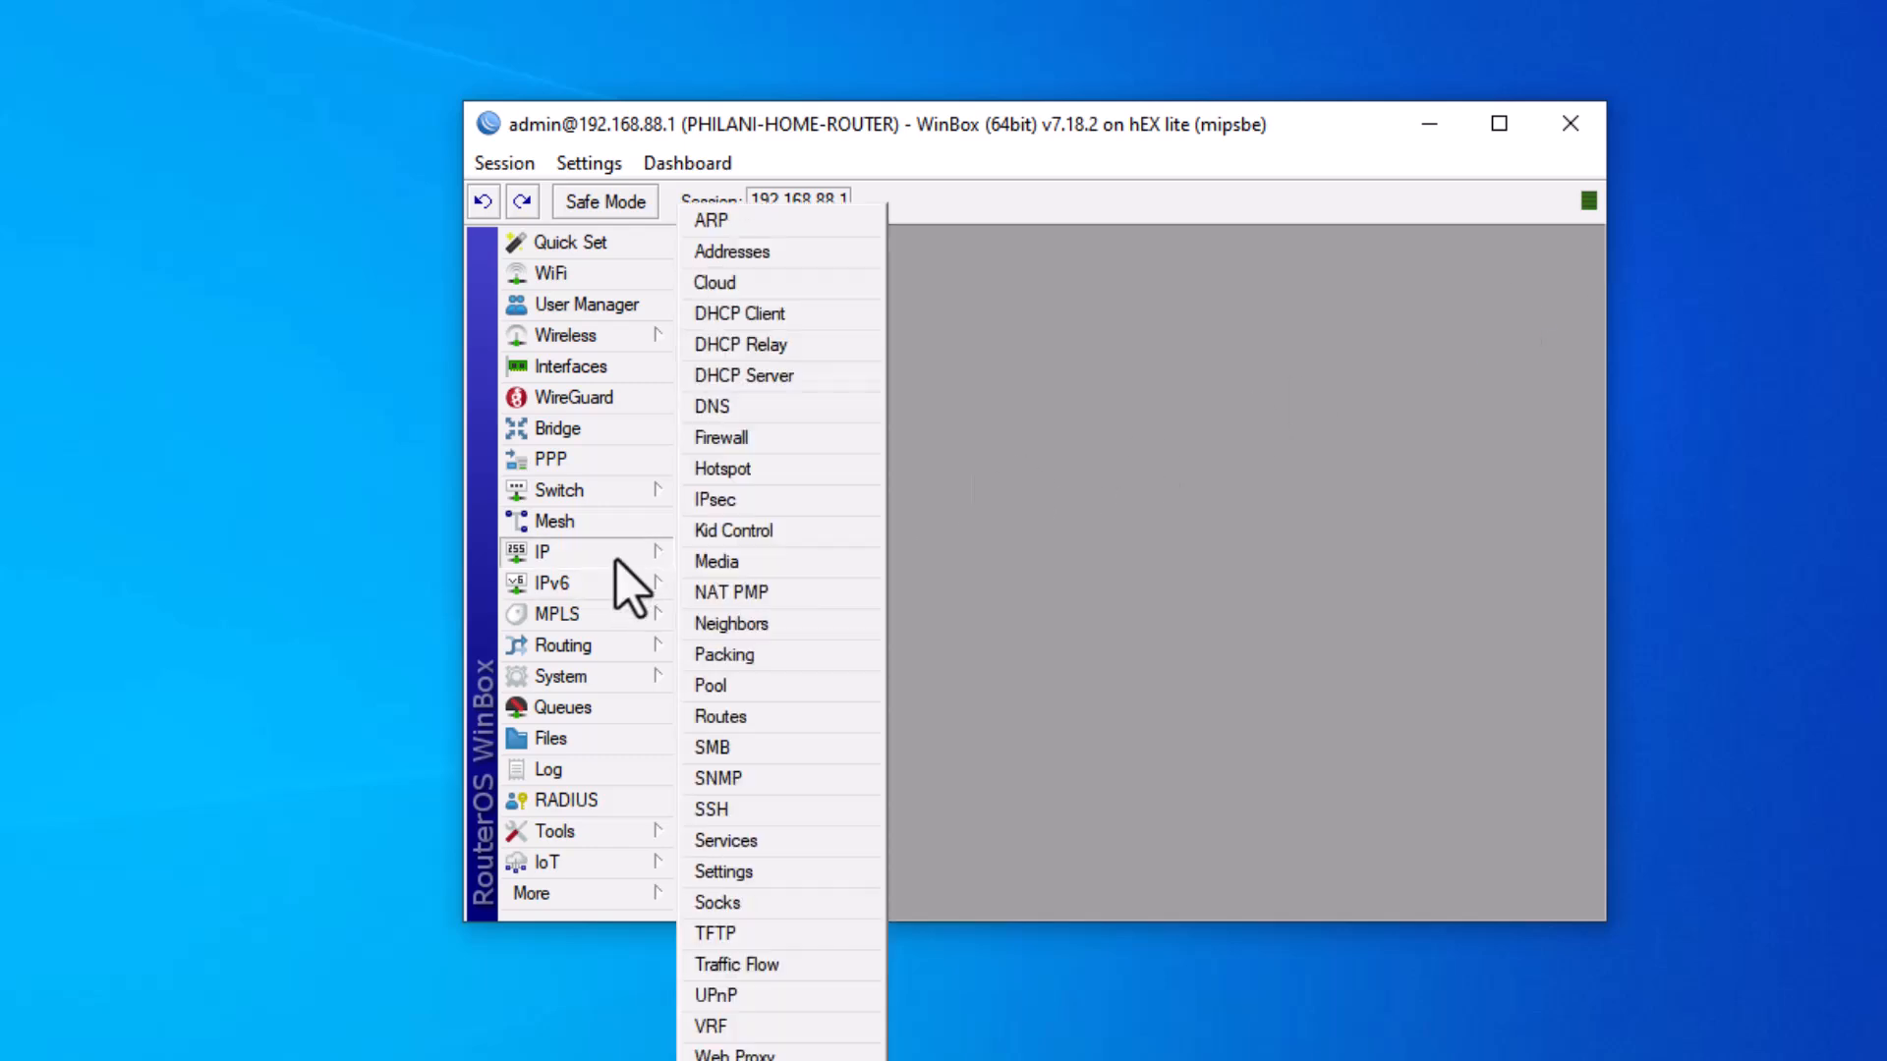
{"action": "left_click", "coordinate": [757, 255]}
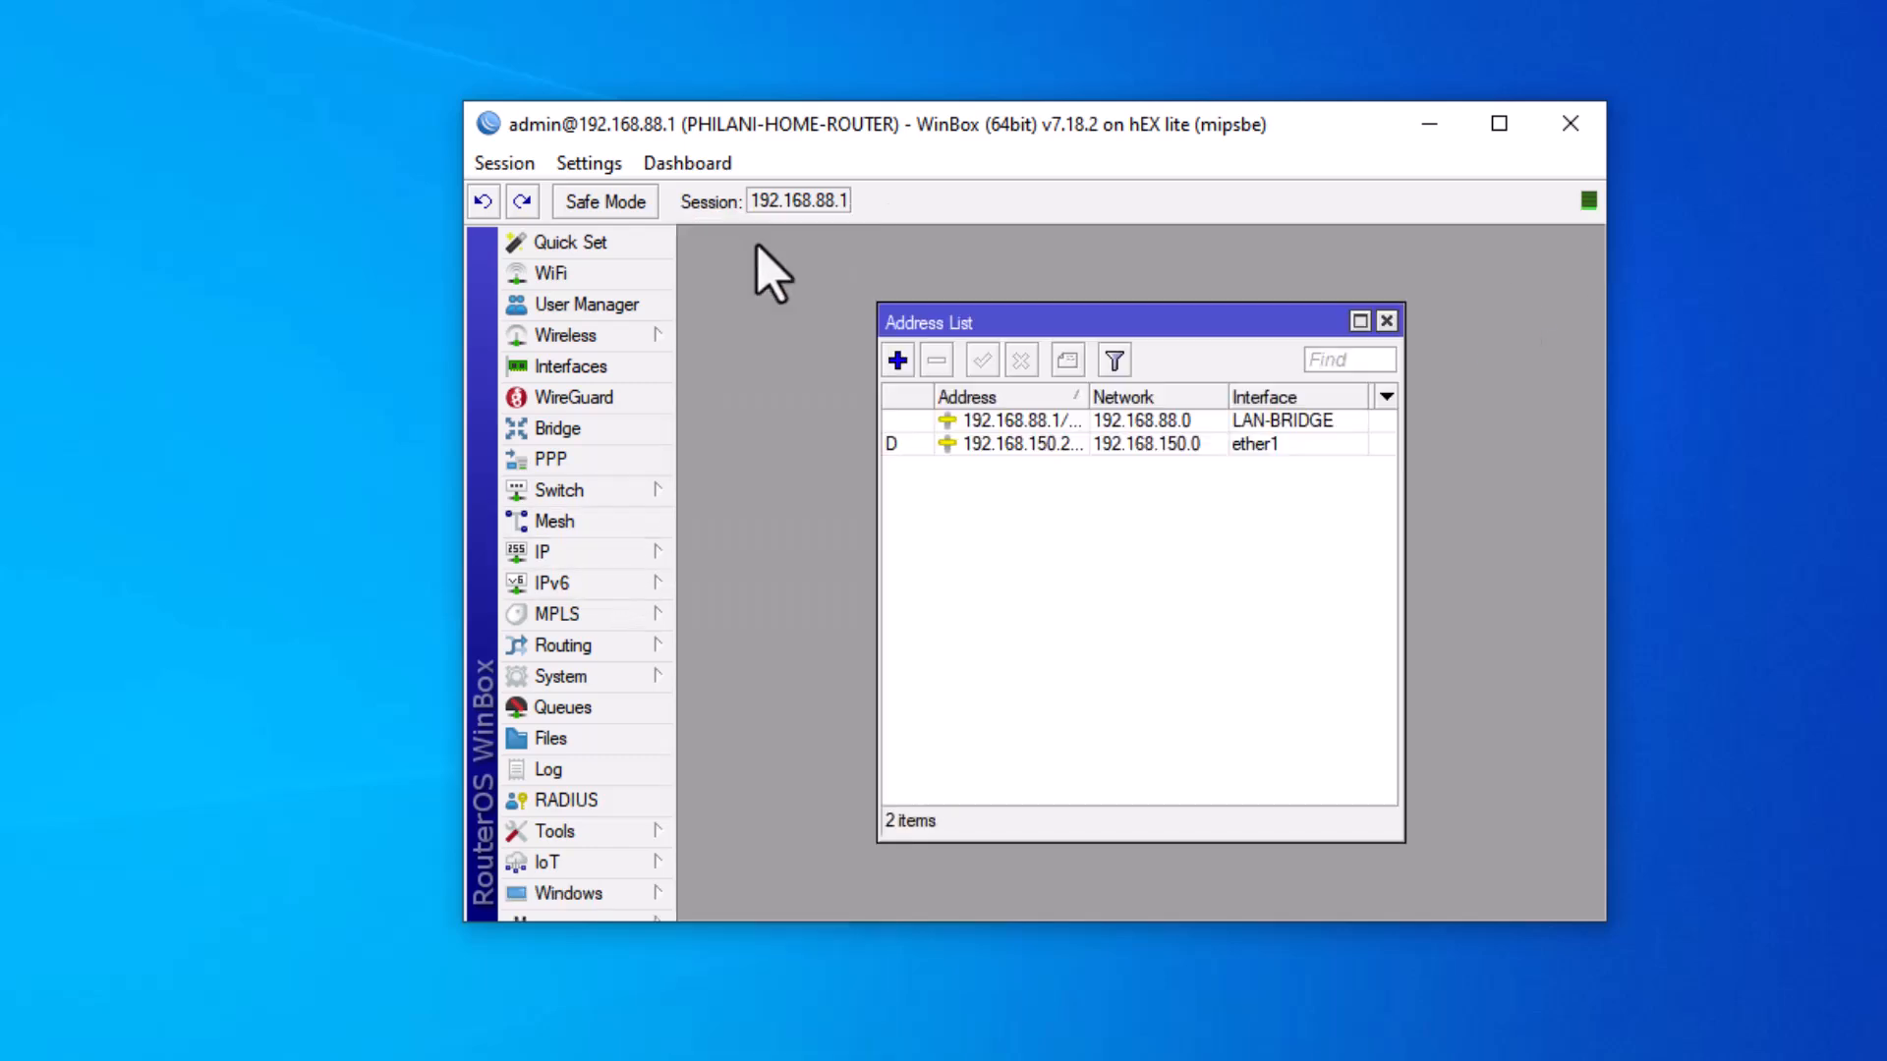
{"action": "left_click", "coordinate": [1359, 321]}
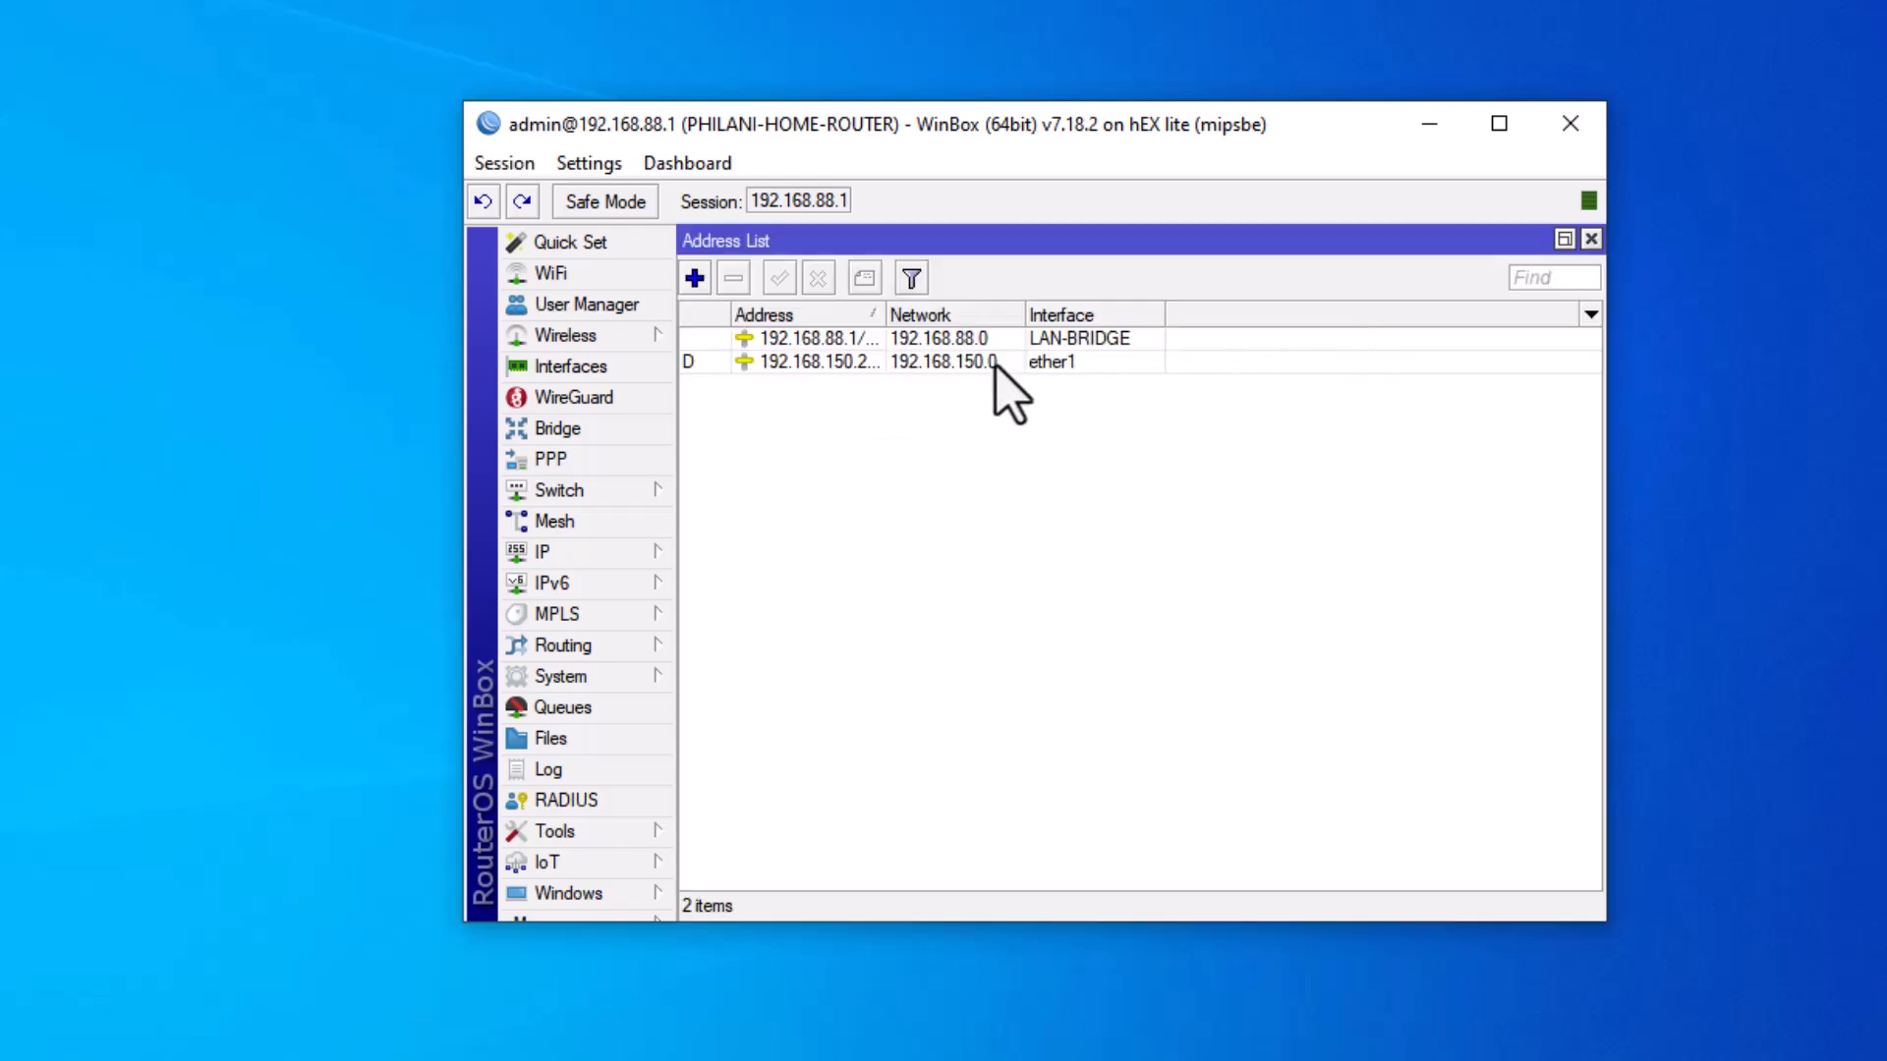
{"action": "left_click", "coordinate": [946, 363]}
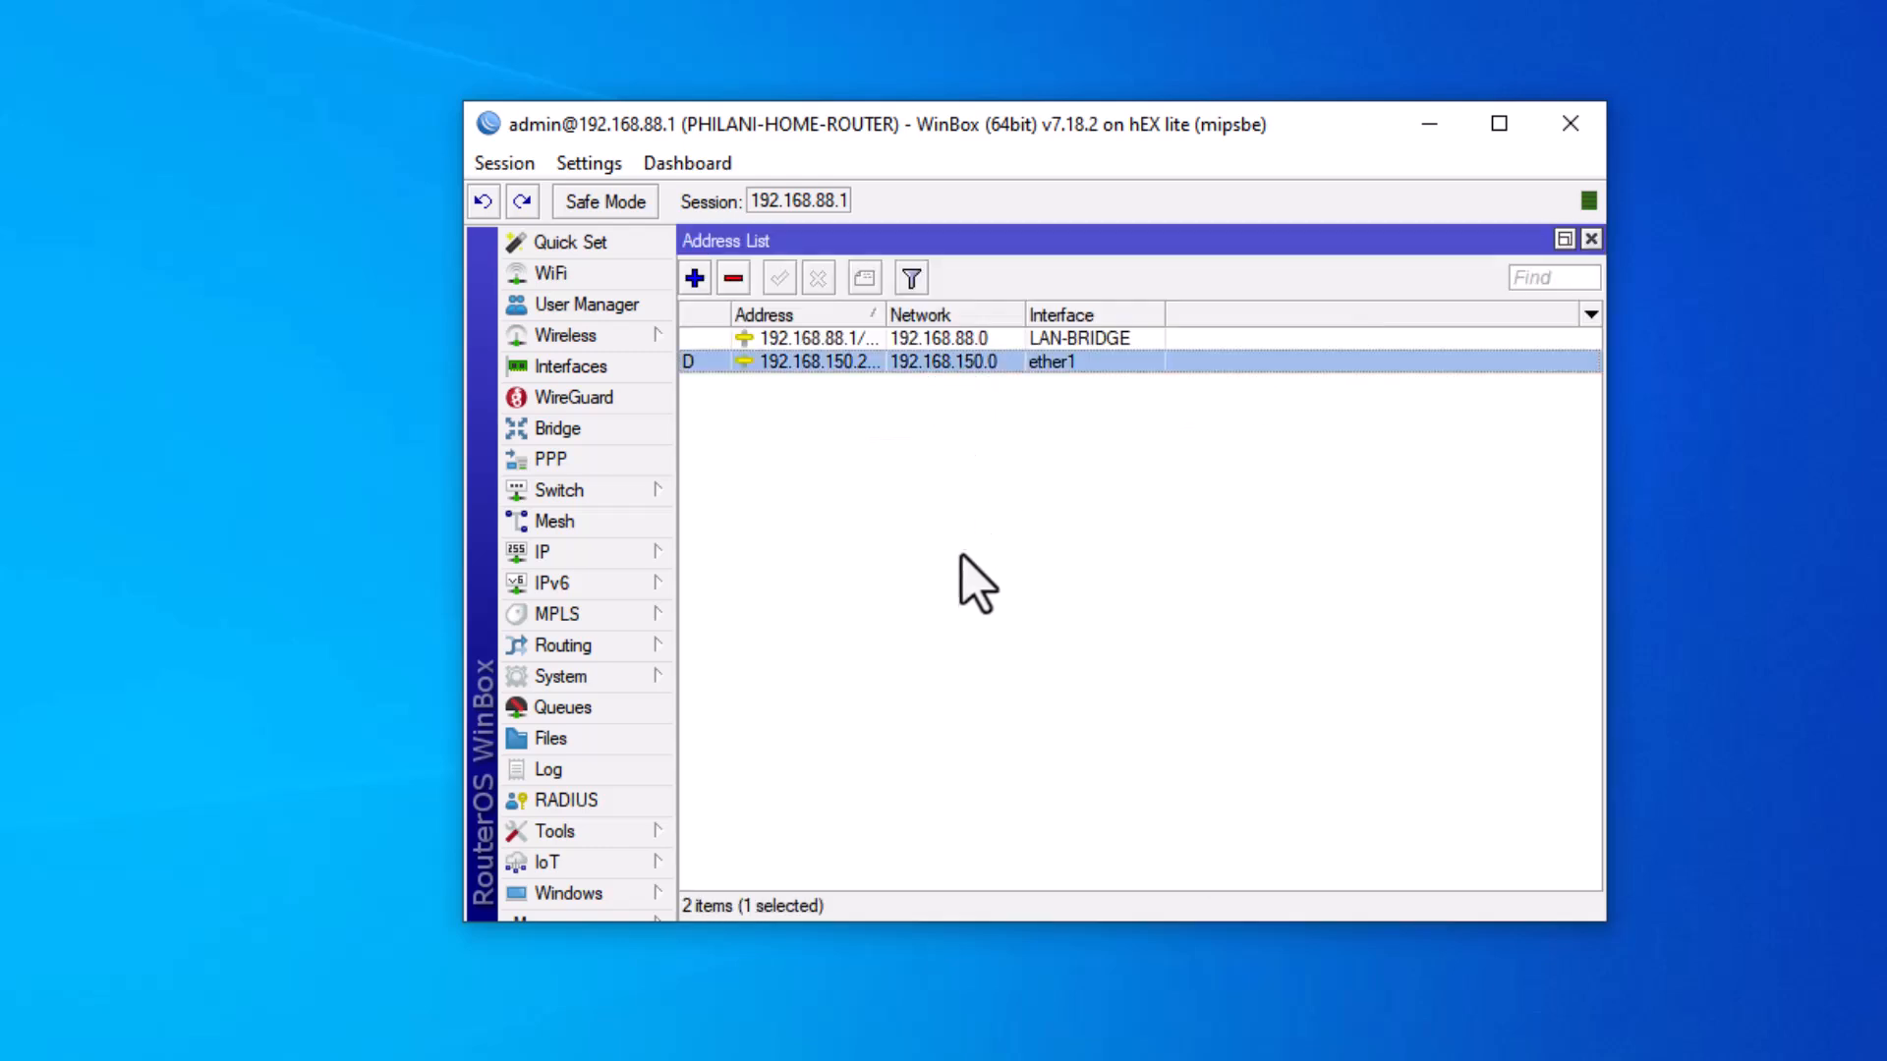